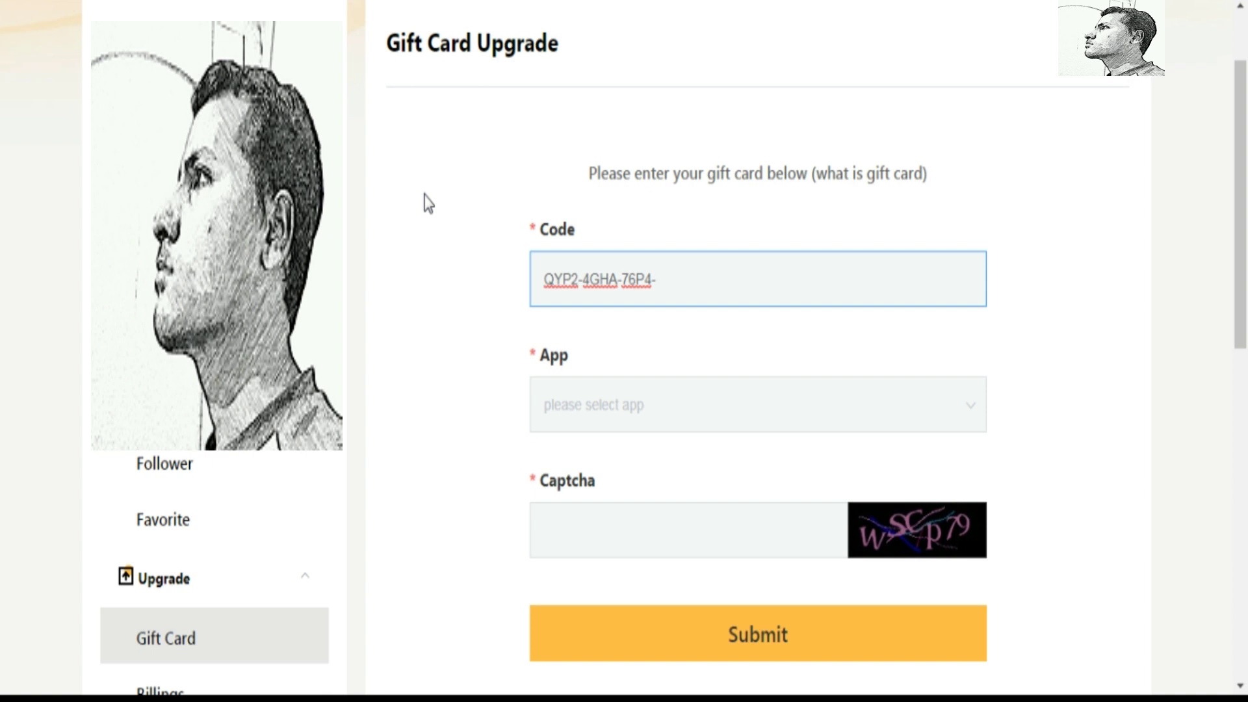
# Finish entering the gift card code, choose Mango AM as the app, and go to the Captcha field
pyautogui.click(553, 407)
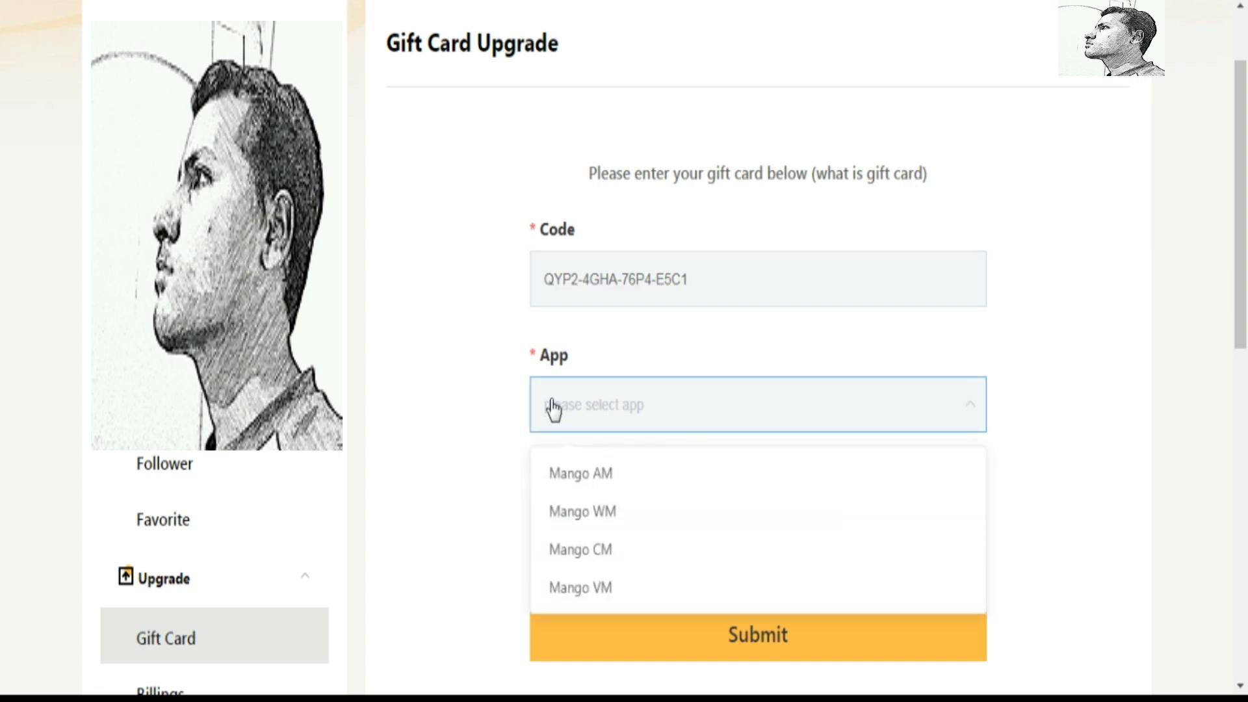
pyautogui.click(563, 474)
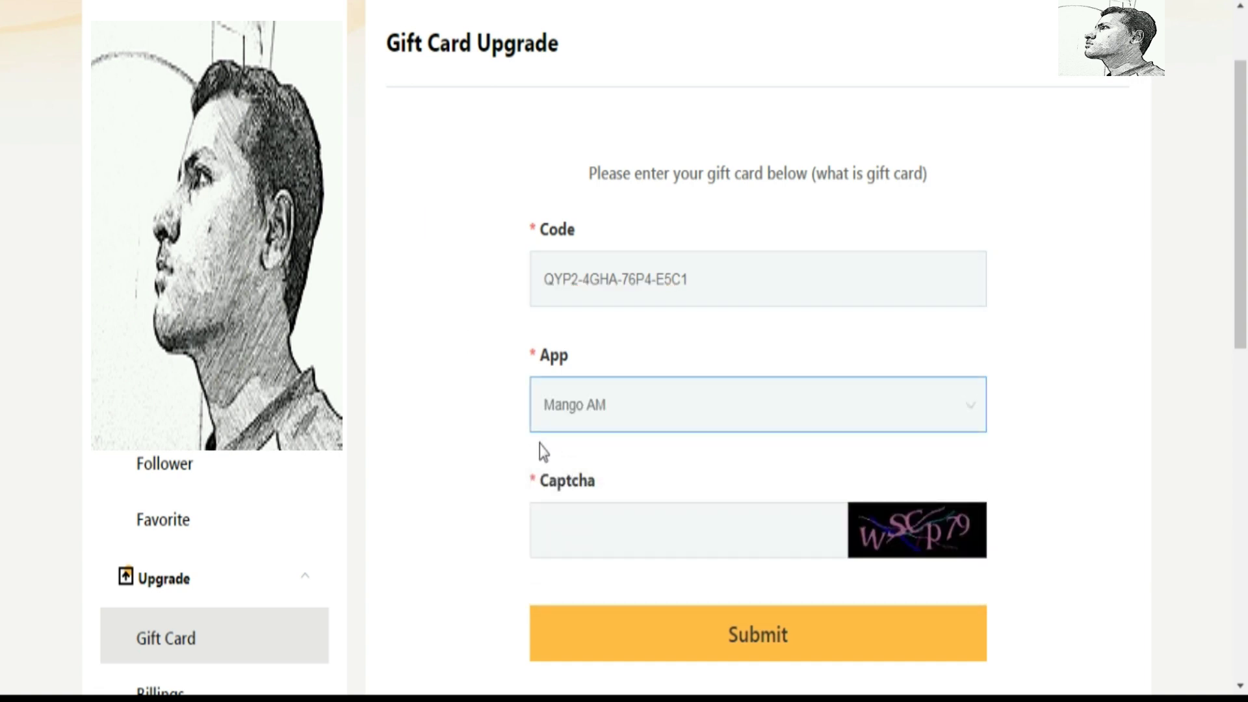
pyautogui.scroll(-1, 437, 414)
pyautogui.click(560, 416)
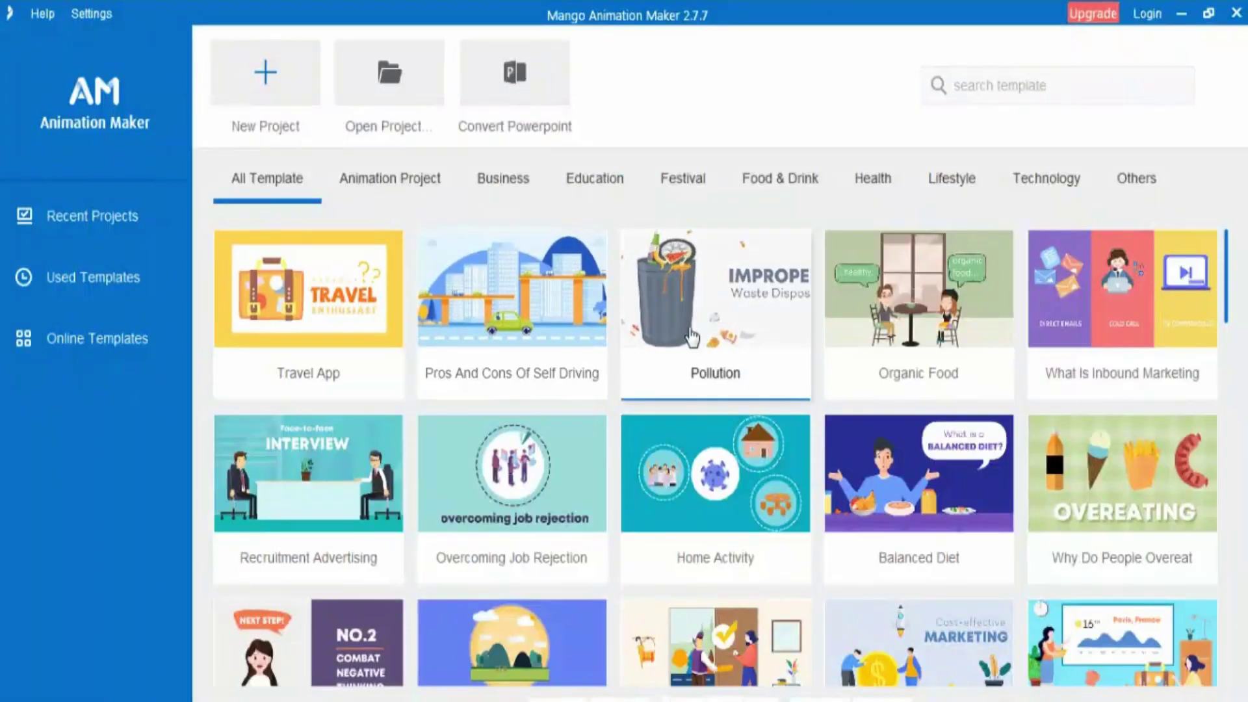
# Browse down and back up the All Template gallery, then bring up the login dialog
pyautogui.scroll(-3, 715, 383)
pyautogui.scroll(-2, 715, 384)
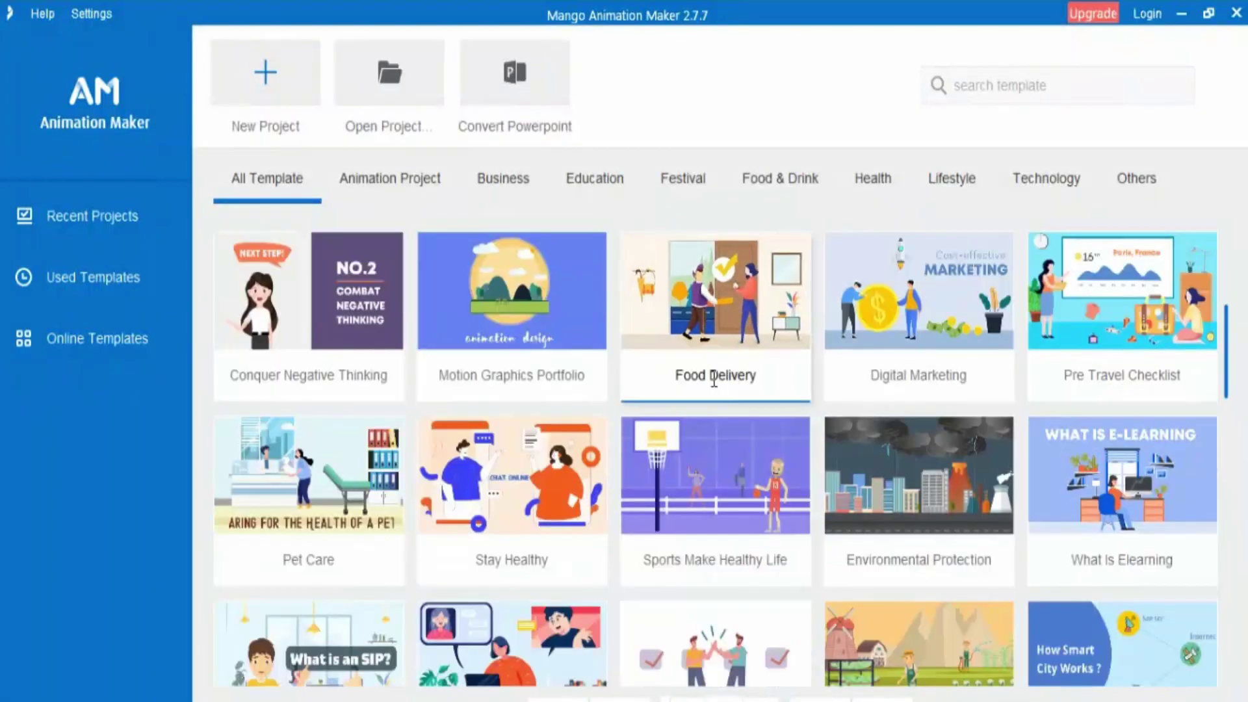
pyautogui.scroll(-3, 715, 384)
pyautogui.scroll(-3, 715, 384)
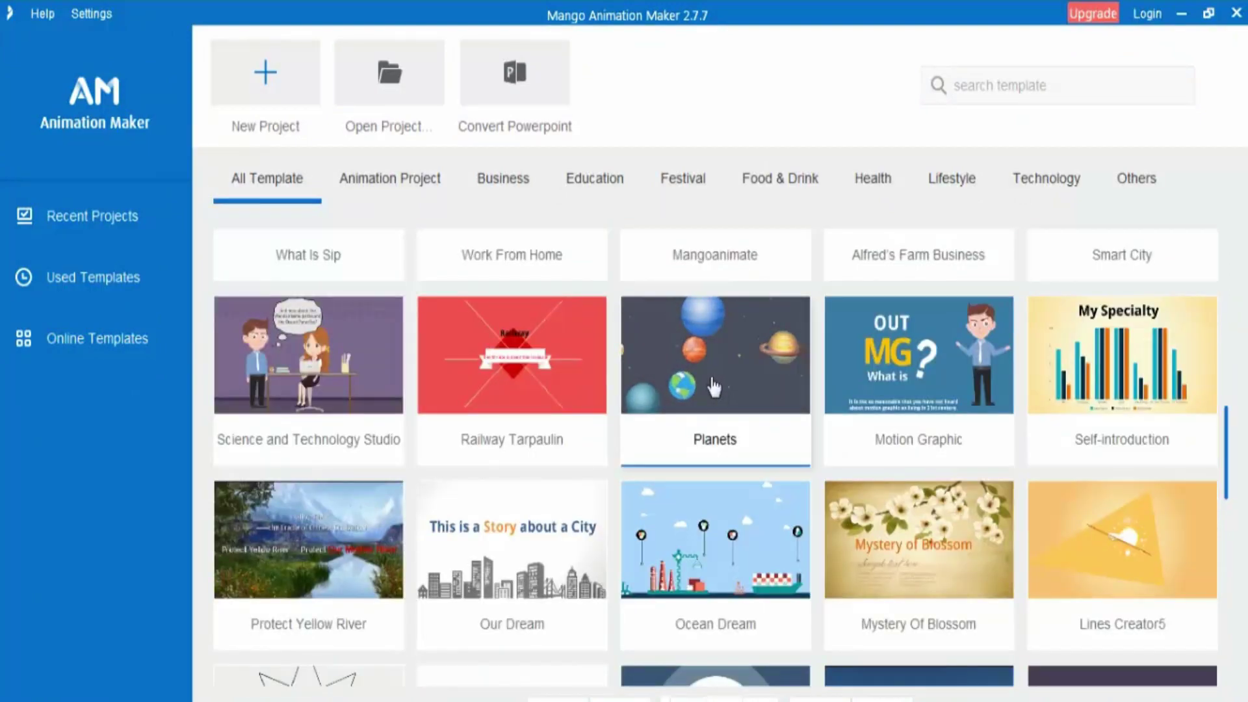
pyautogui.scroll(-1, 714, 385)
pyautogui.scroll(-4, 714, 385)
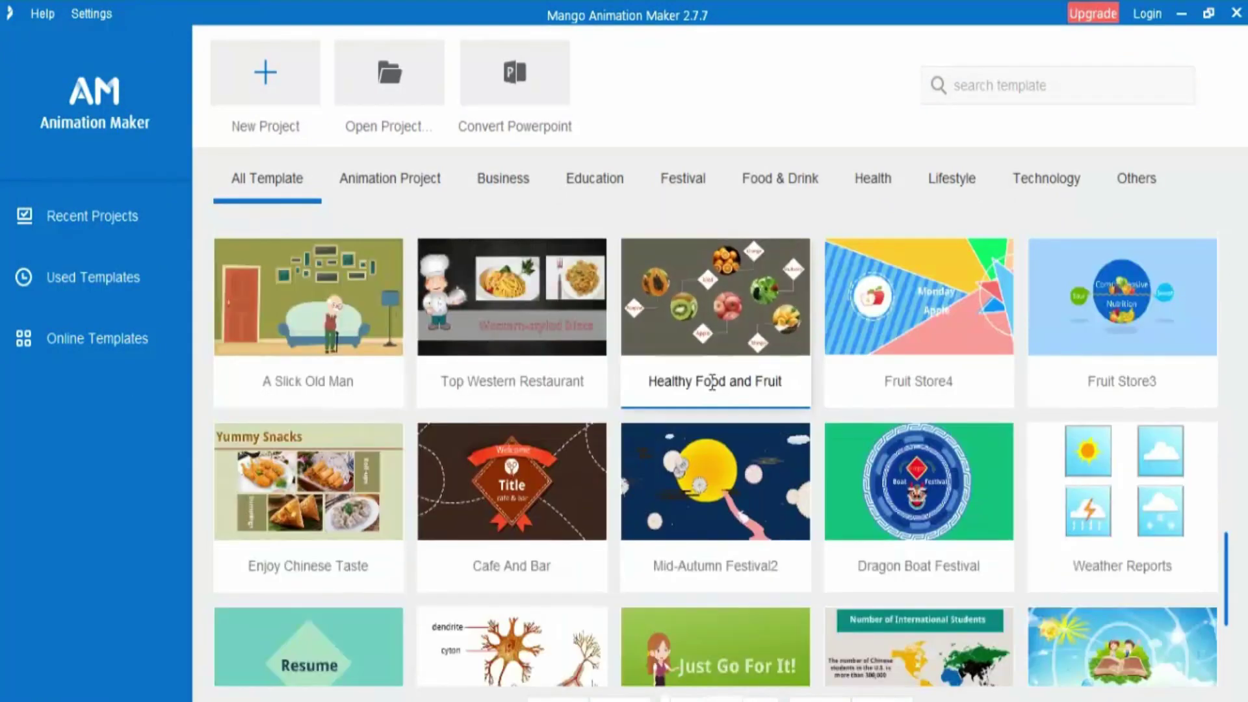
pyautogui.scroll(-2, 714, 386)
pyautogui.scroll(-1, 714, 386)
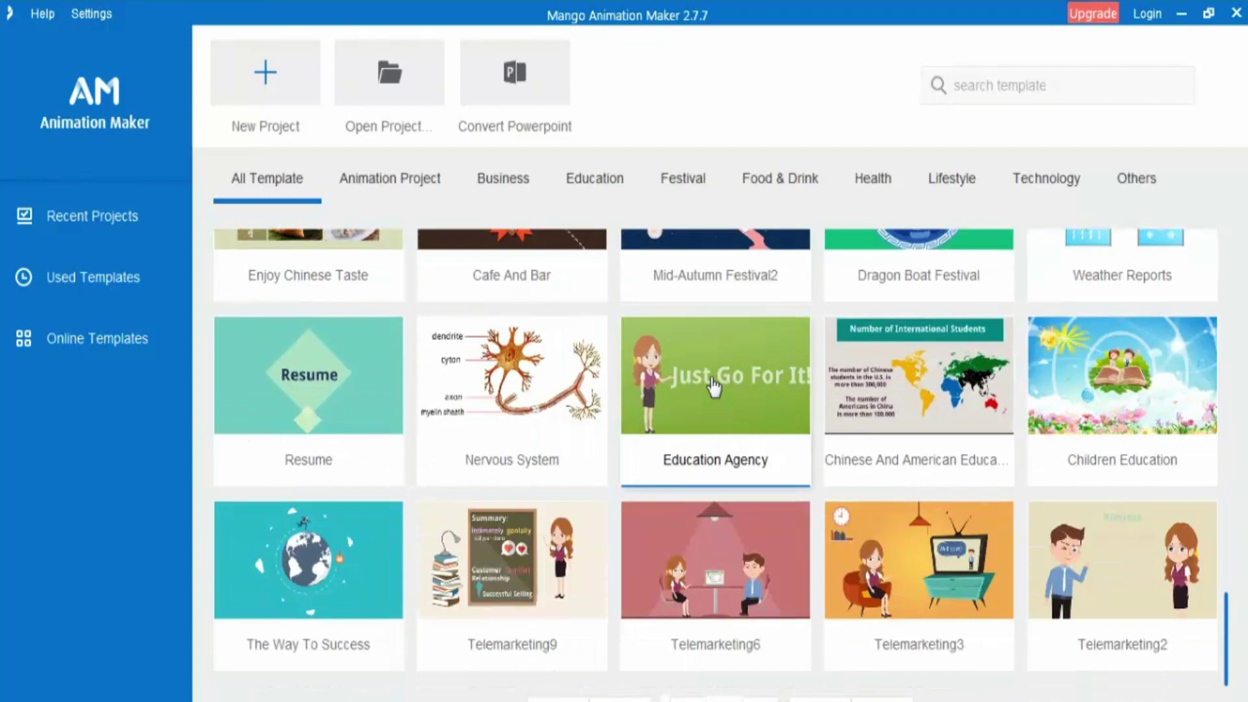
pyautogui.scroll(4, 713, 385)
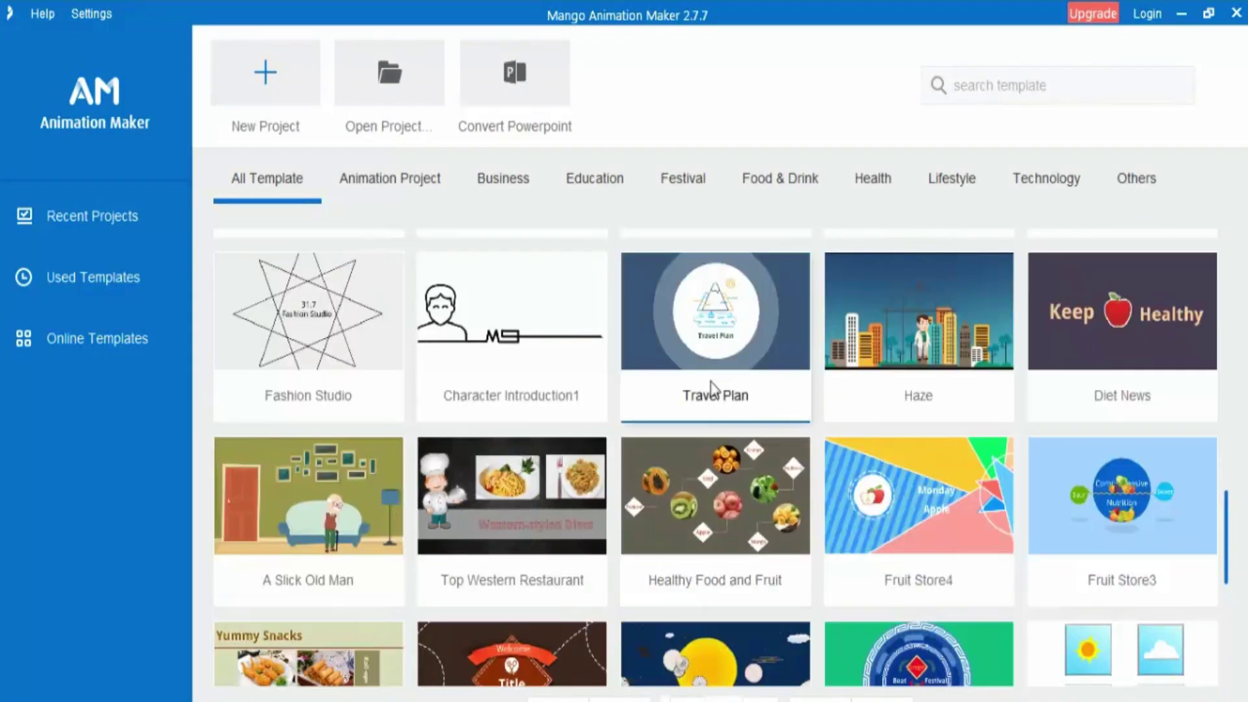
pyautogui.scroll(6, 711, 389)
pyautogui.scroll(2, 759, 344)
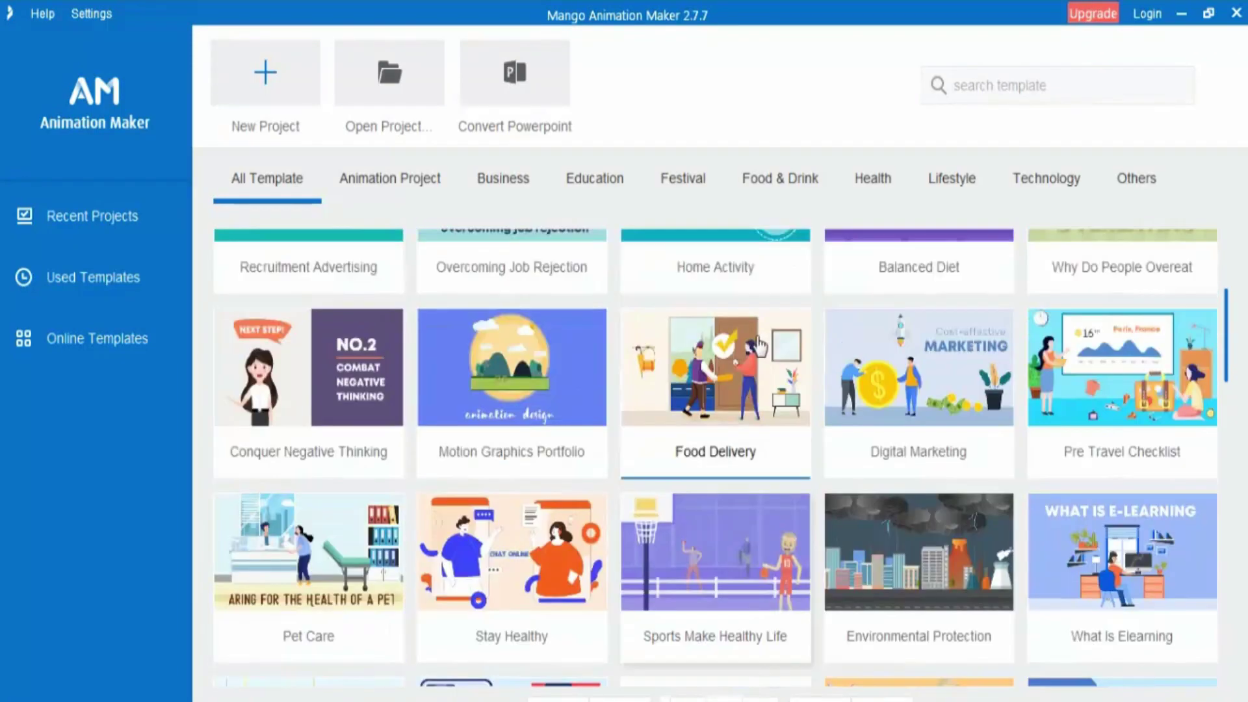
pyautogui.scroll(2, 760, 345)
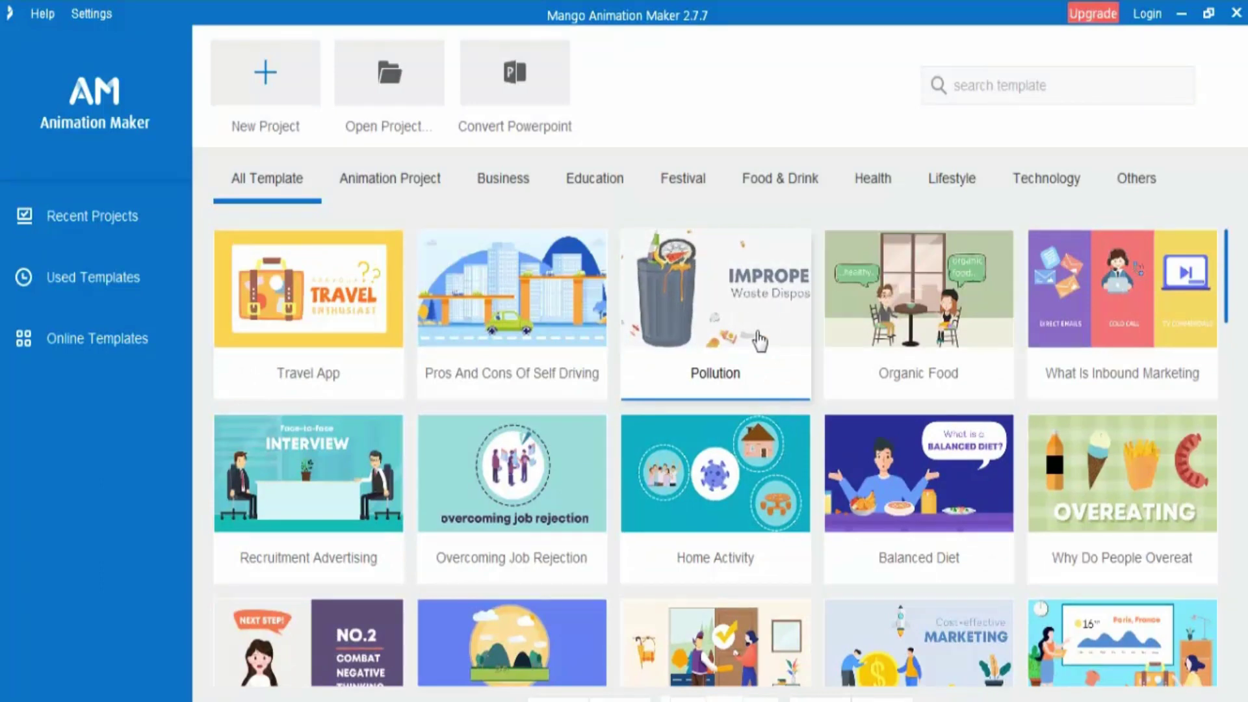
pyautogui.click(1146, 16)
# Enter the account password in the Login dialog and submit it
pyautogui.click(578, 351)
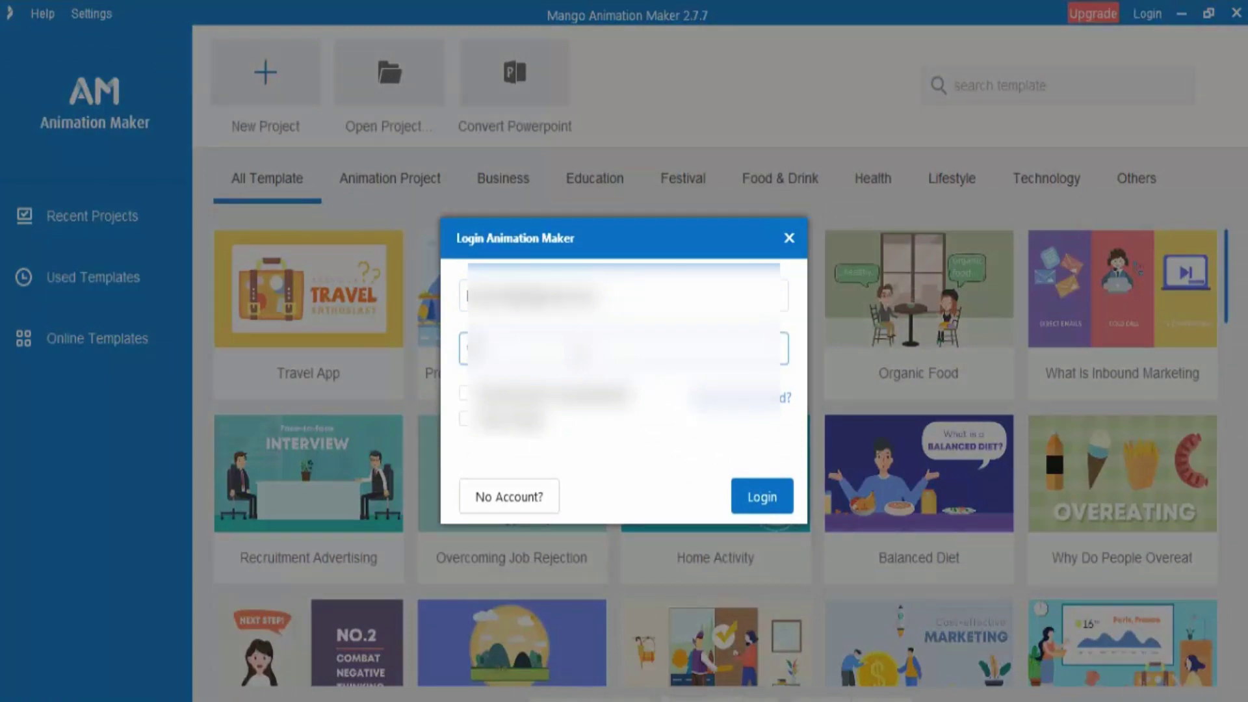
pyautogui.write('•••••')
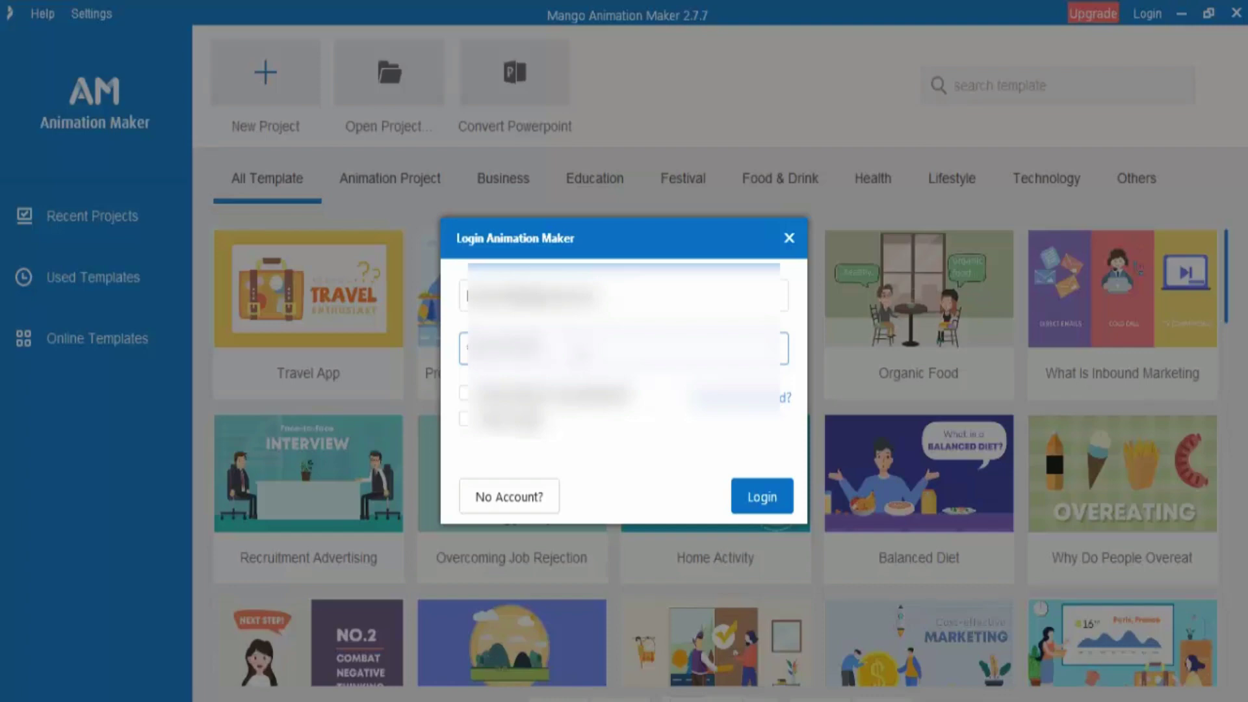
pyautogui.click(754, 497)
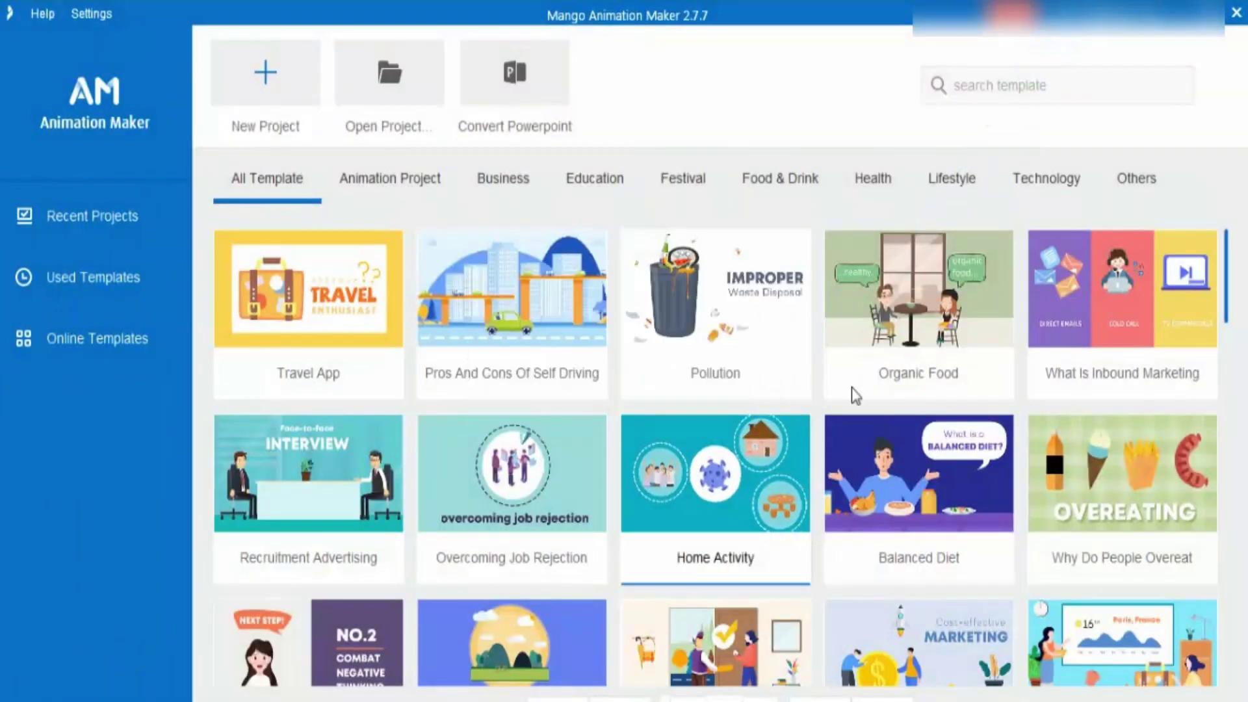
# Download and open the Mangoanimate template from the Others > Business category
pyautogui.moveTo(1082, 23)
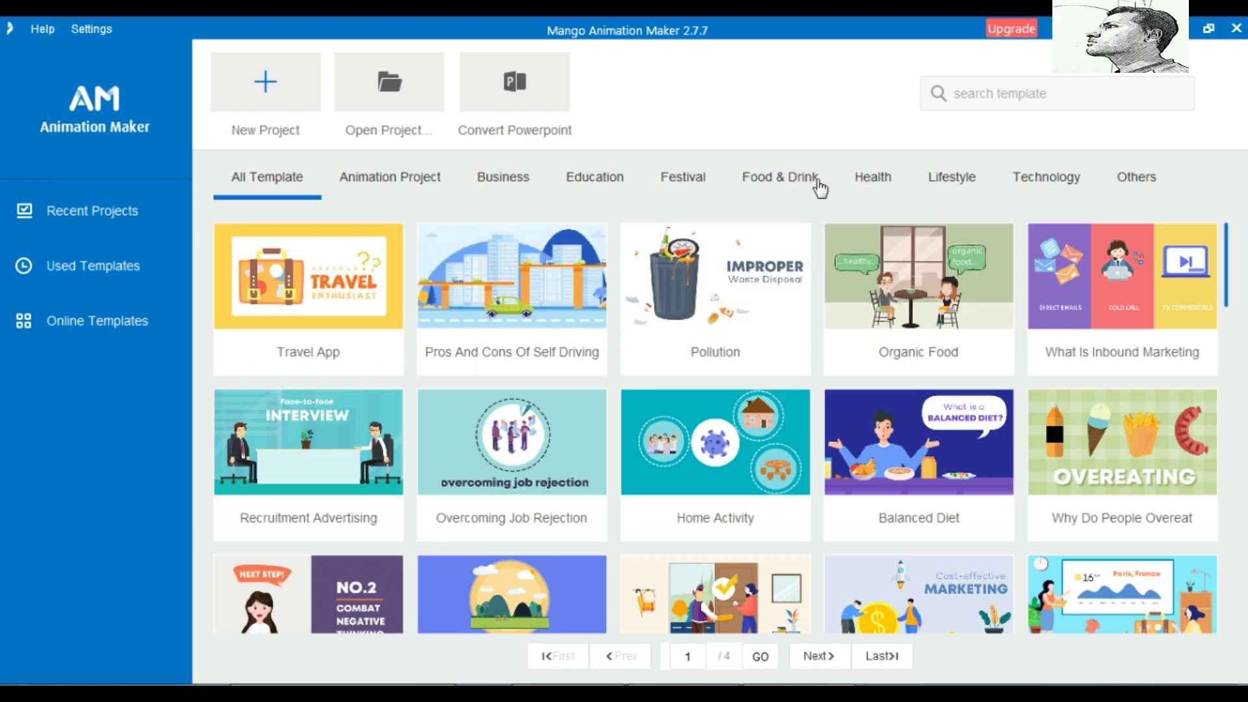
pyautogui.click(1134, 176)
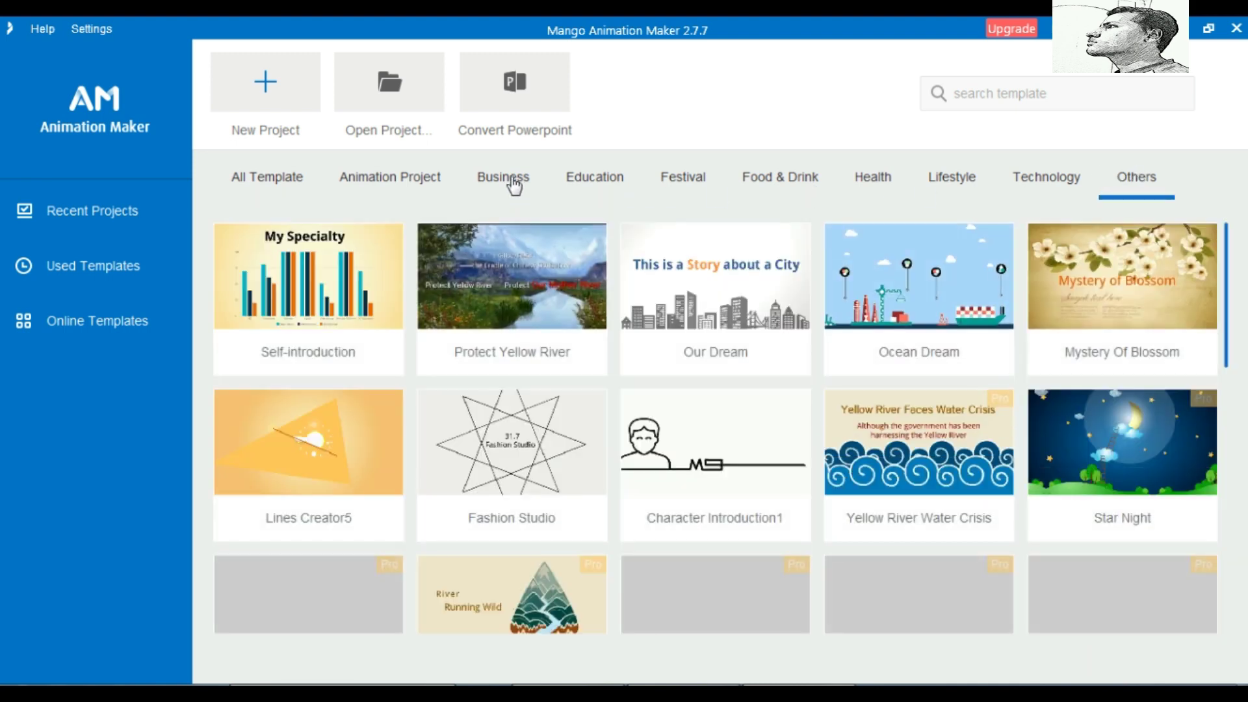
pyautogui.click(513, 184)
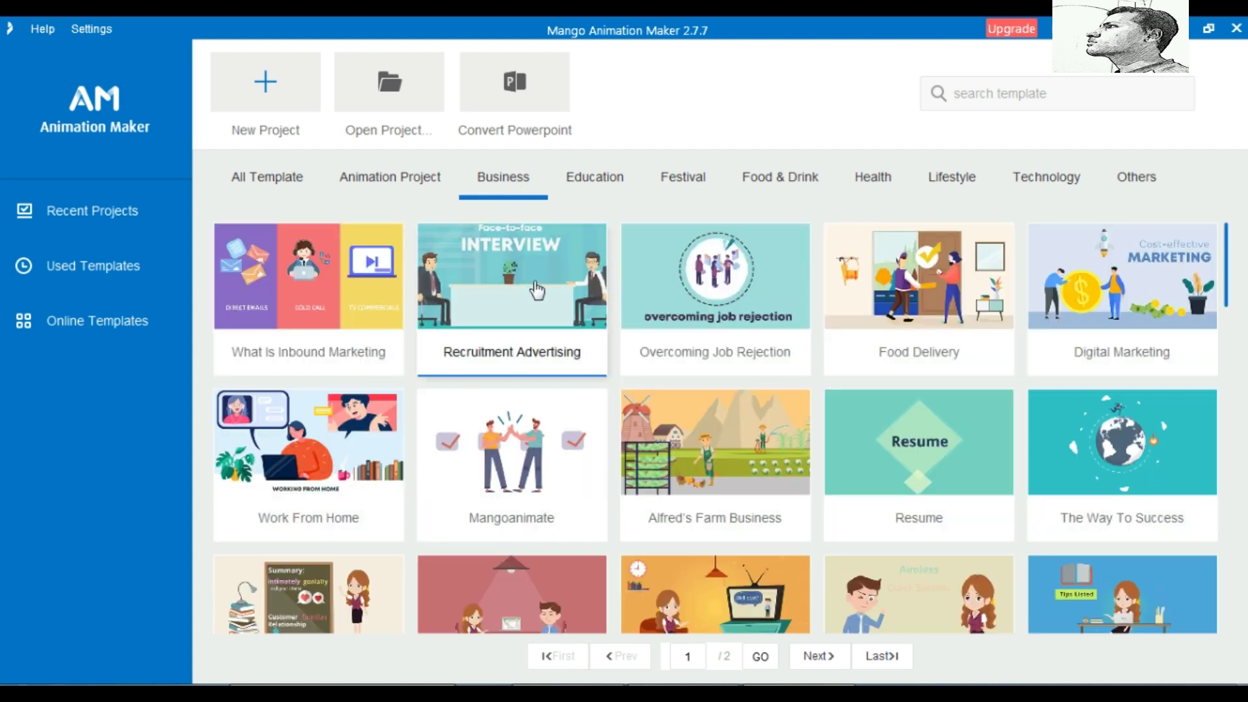
pyautogui.click(506, 464)
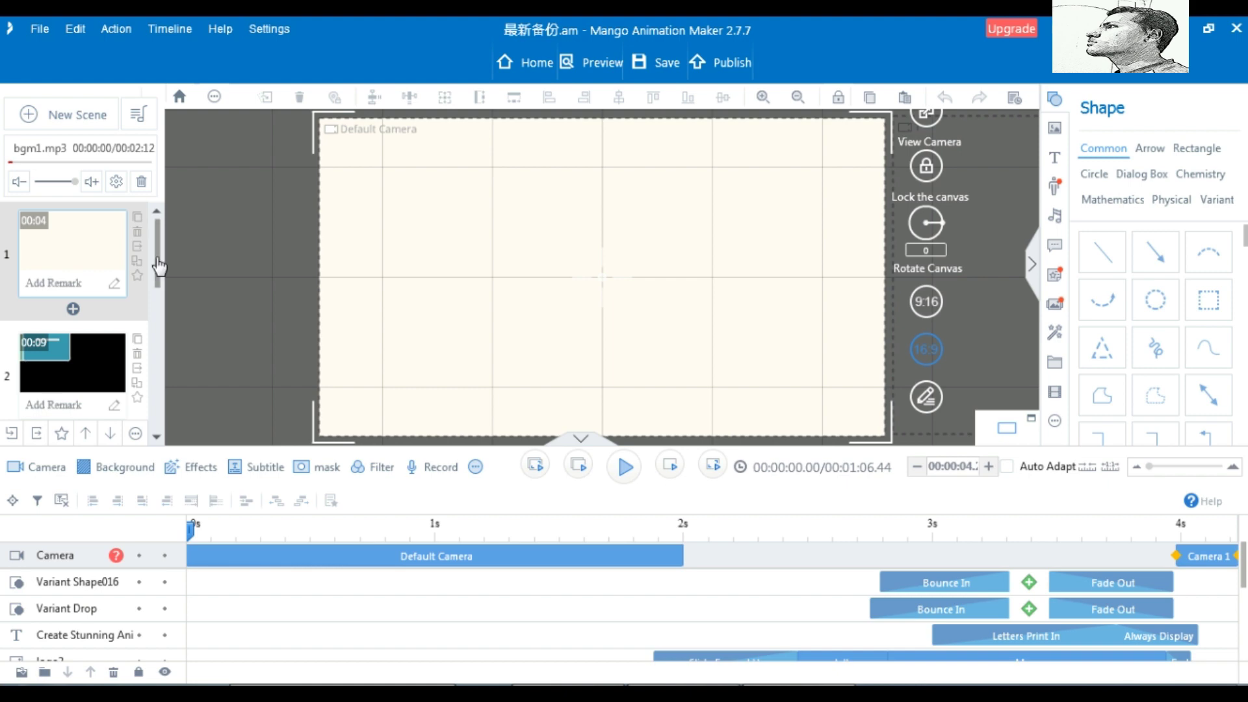
# Play through scenes 1 and 2 of the template, then open scene 3 for editing
pyautogui.moveTo(158, 267); pyautogui.dragTo(163, 234)
pyautogui.click(625, 468)
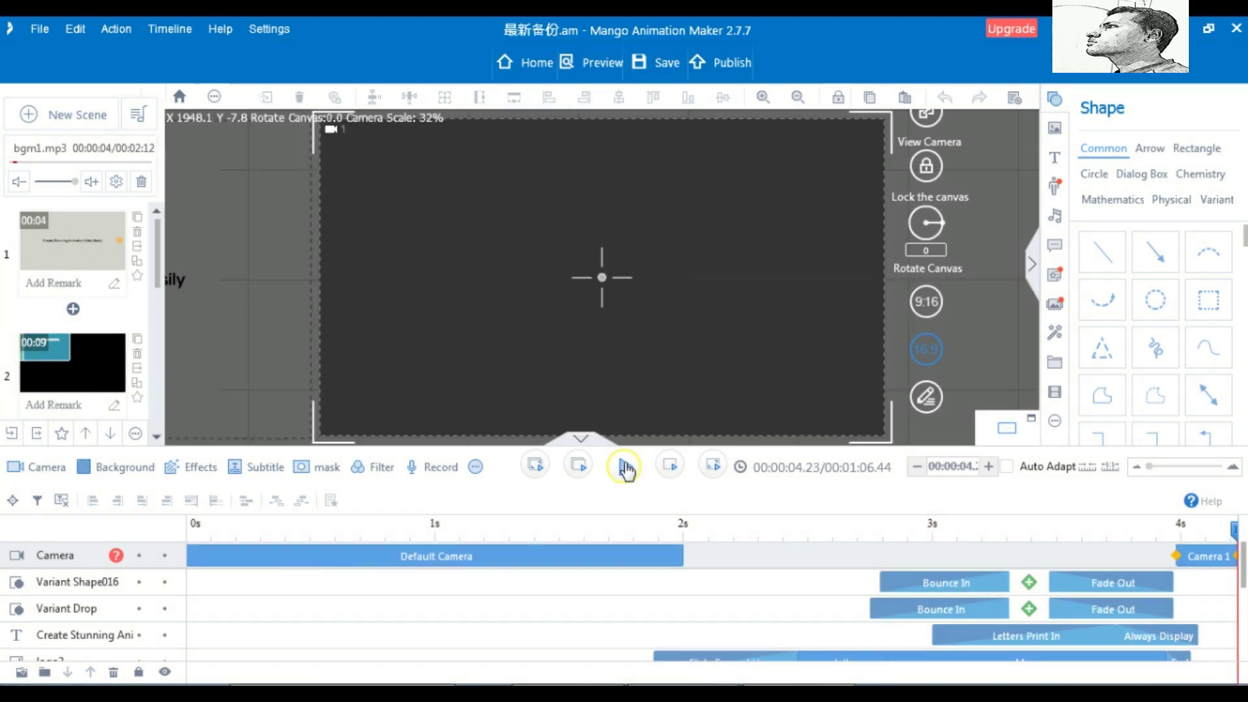
pyautogui.click(624, 468)
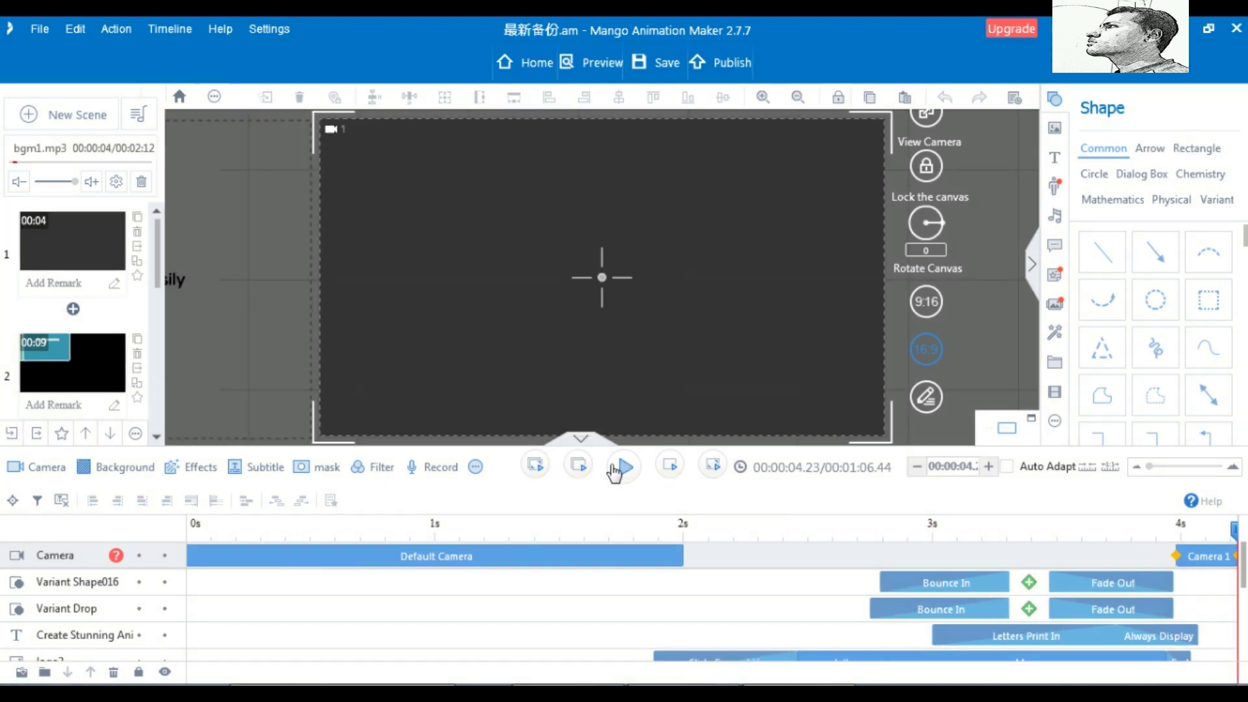
pyautogui.click(75, 372)
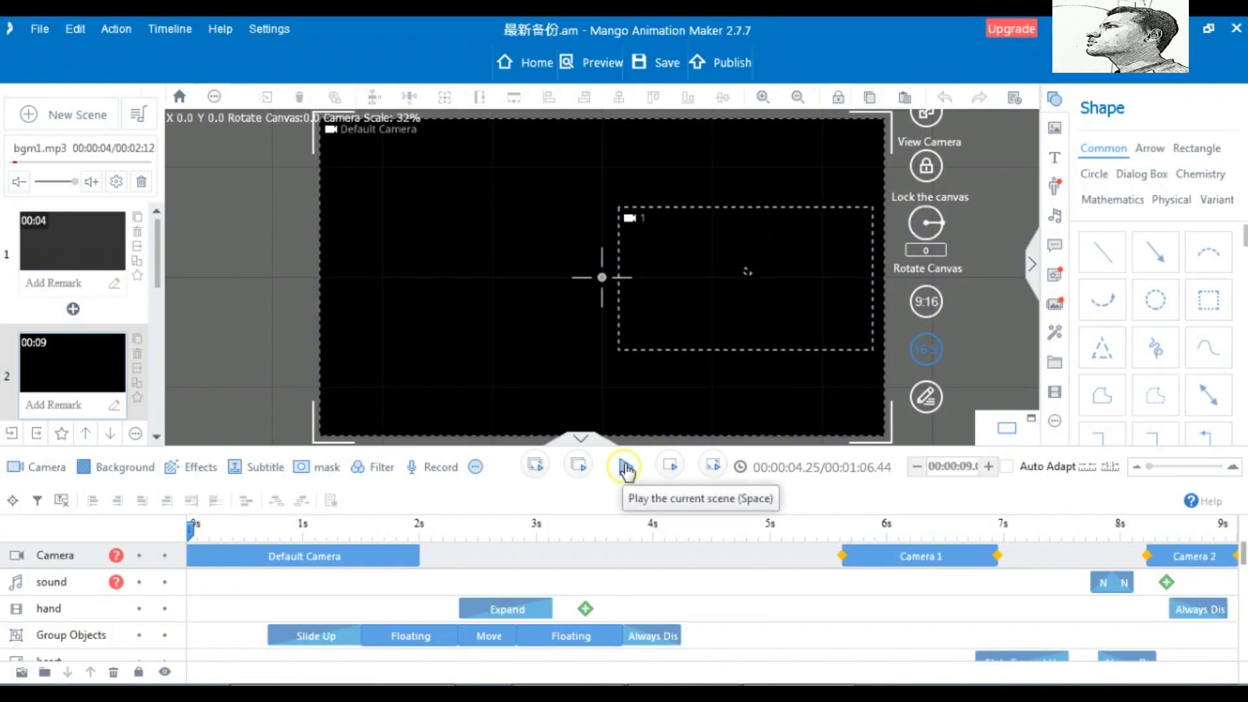
pyautogui.click(624, 469)
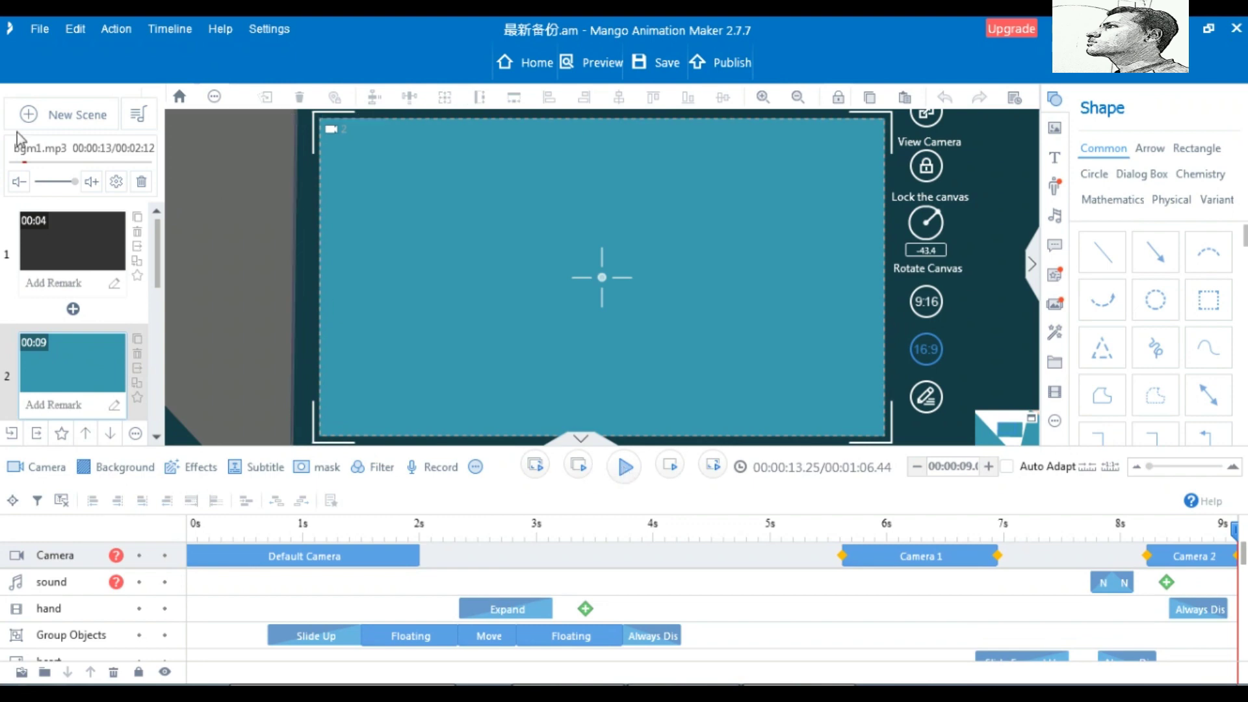
pyautogui.moveTo(164, 294); pyautogui.dragTo(165, 328)
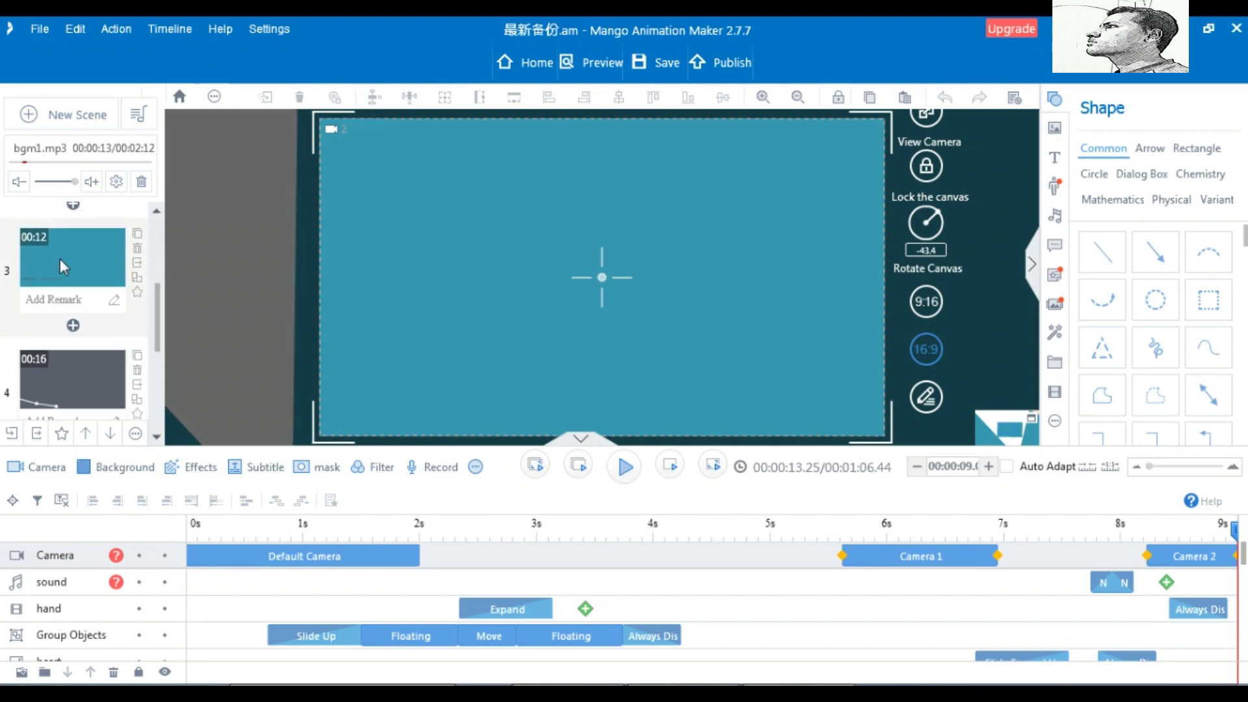
pyautogui.click(62, 259)
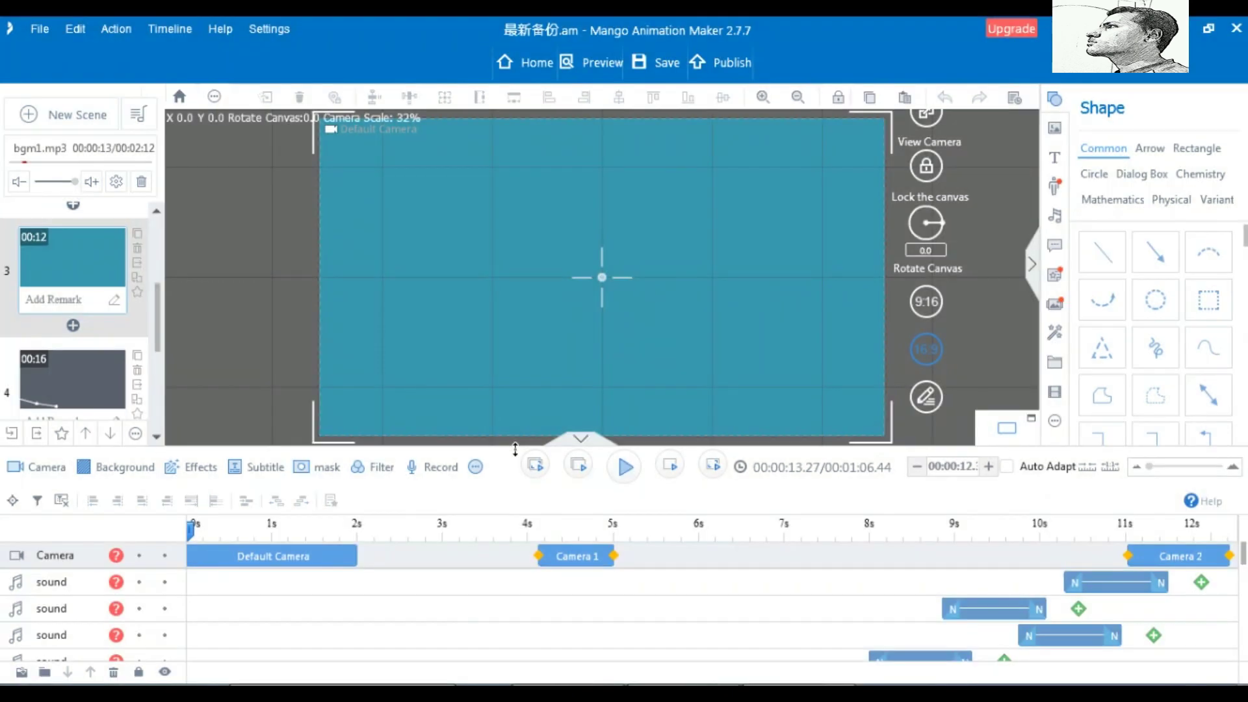
pyautogui.click(625, 467)
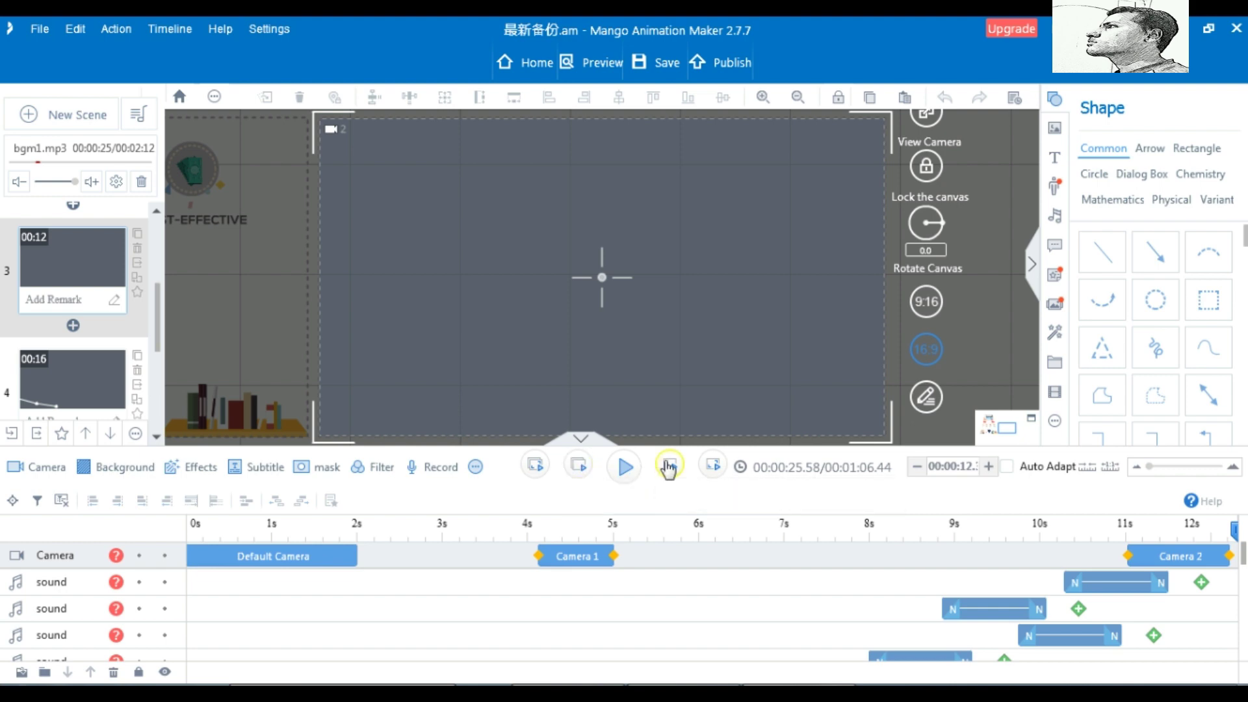
pyautogui.click(596, 65)
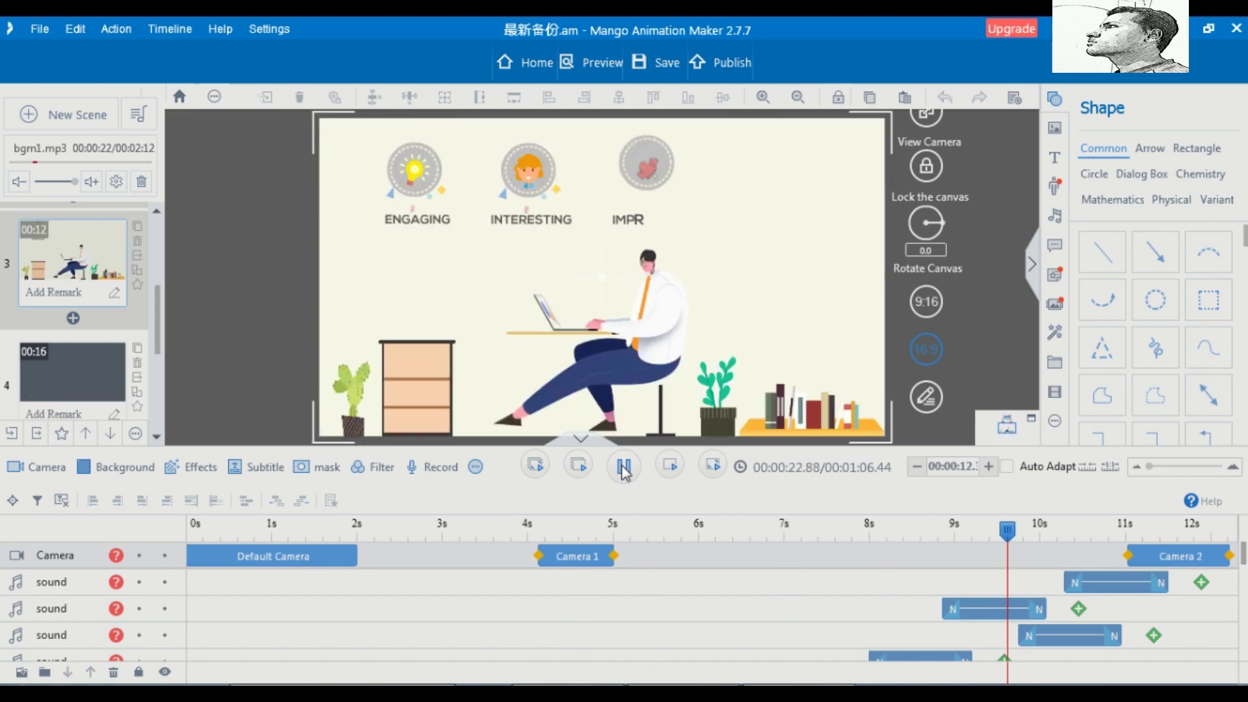
pyautogui.click(622, 468)
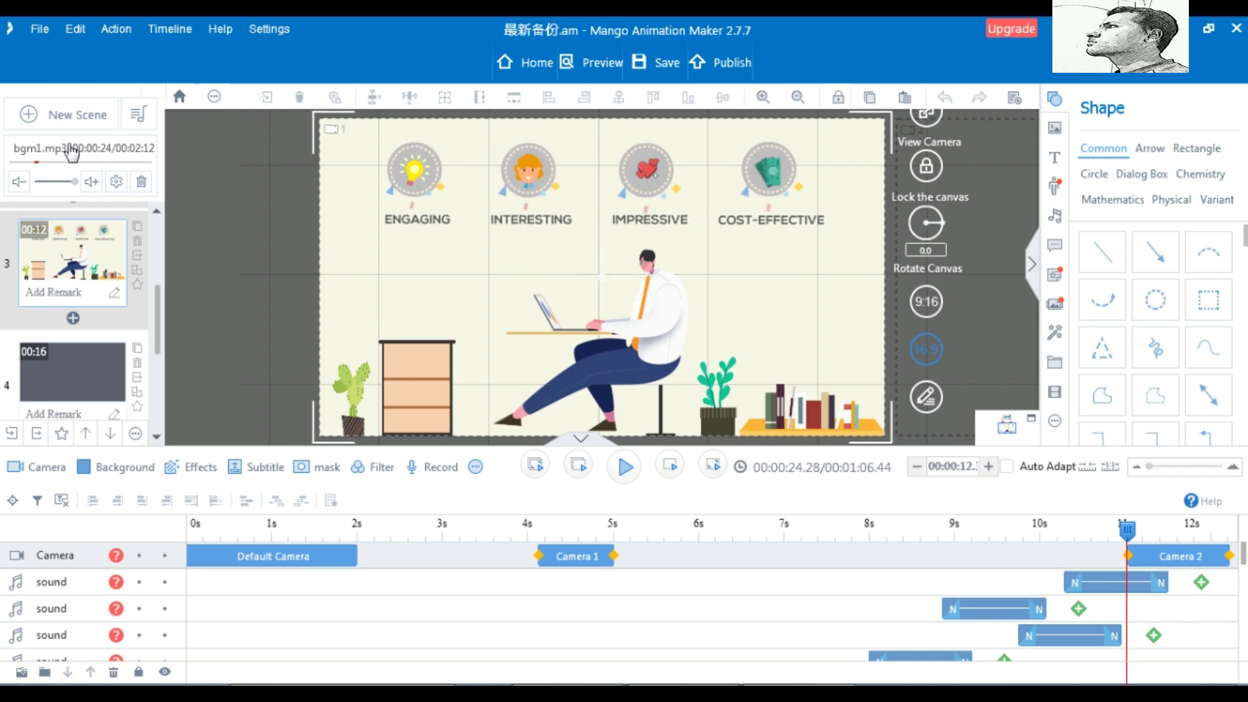
pyautogui.click(139, 117)
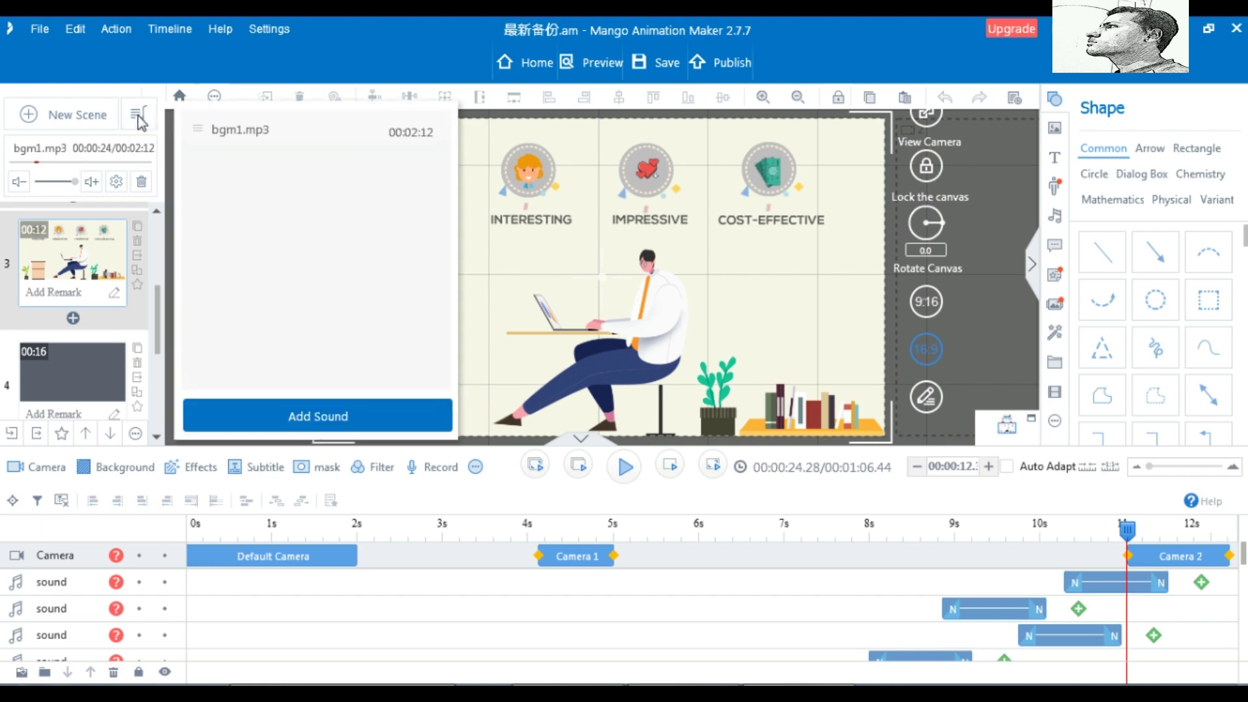
pyautogui.click(140, 119)
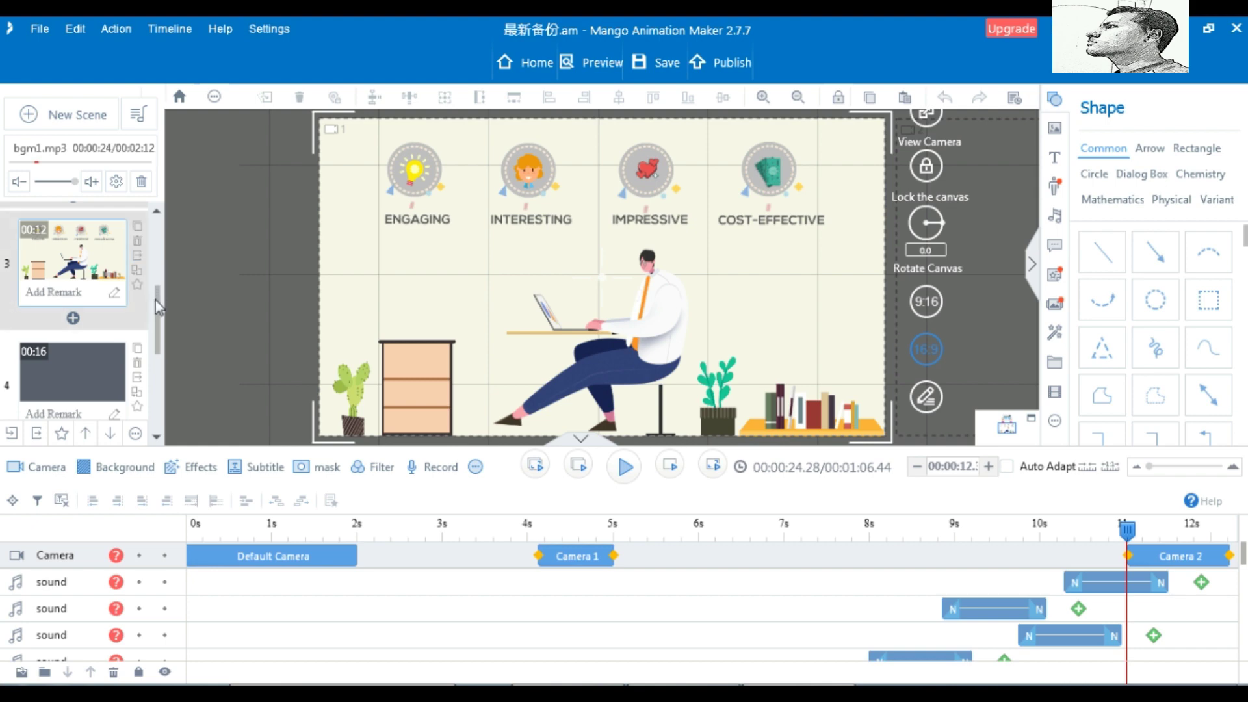
pyautogui.moveTo(156, 319); pyautogui.dragTo(160, 390)
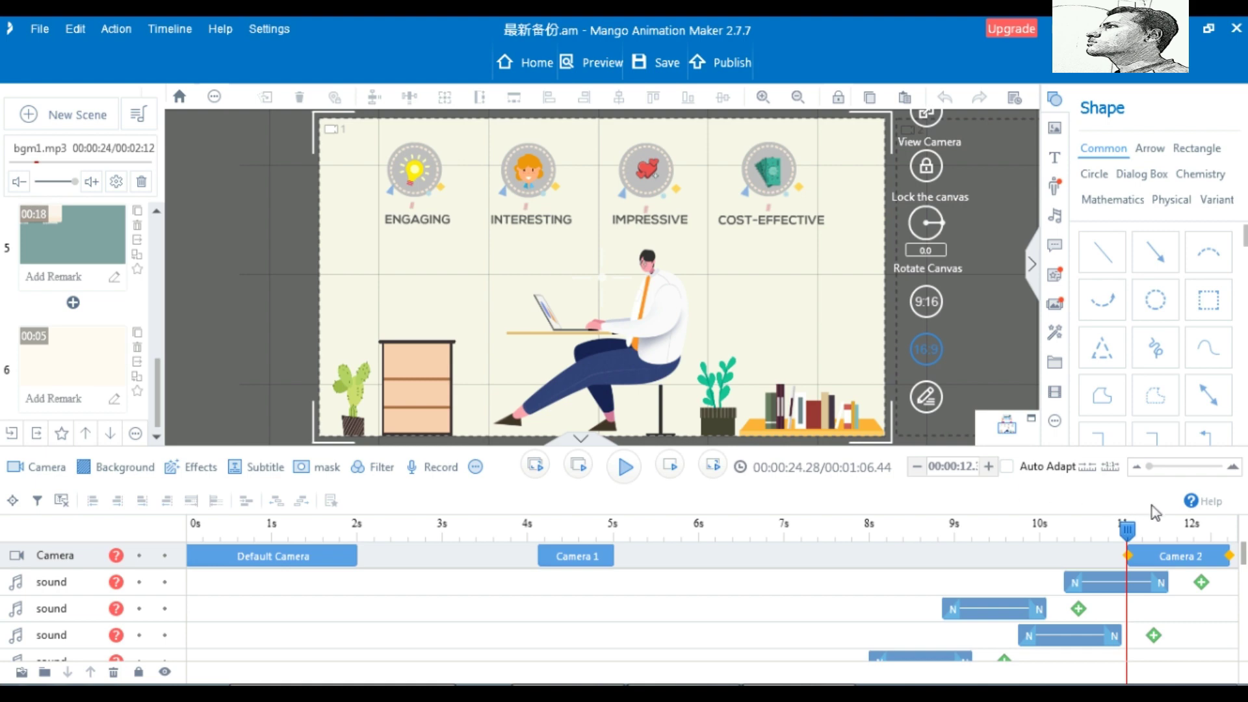
pyautogui.moveTo(1242, 555); pyautogui.dragTo(1243, 650)
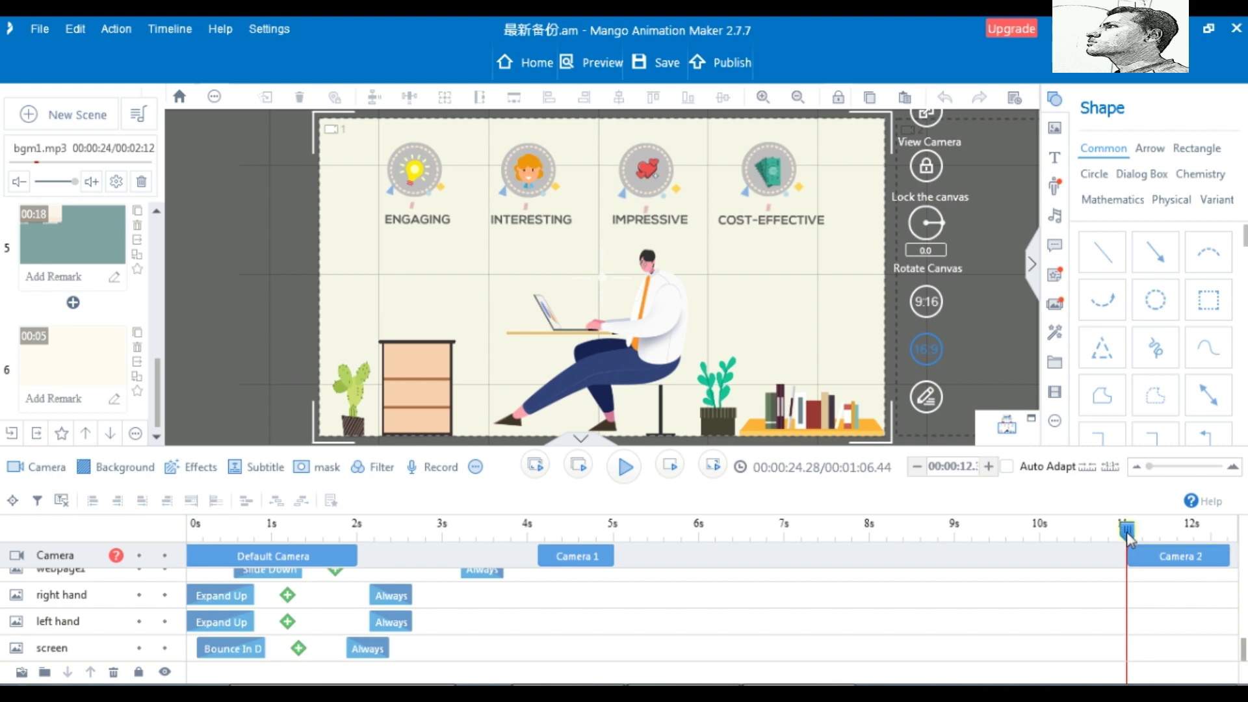
pyautogui.moveTo(1128, 530); pyautogui.dragTo(181, 545)
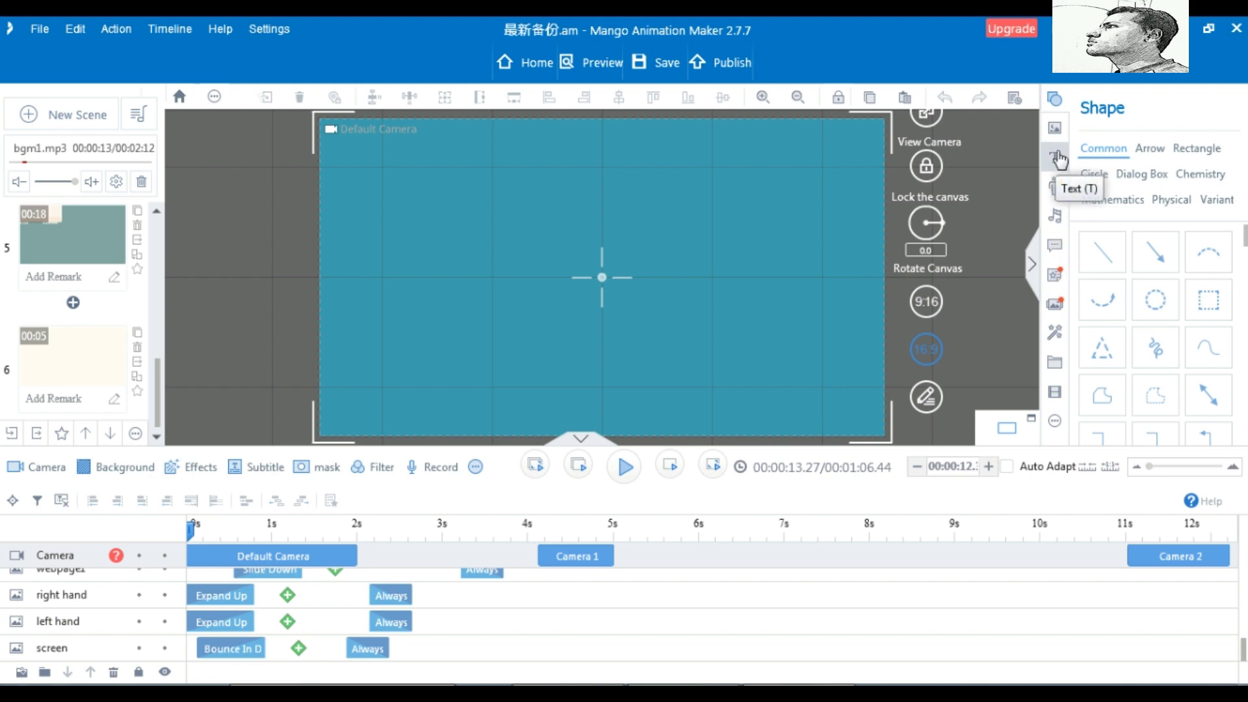
# Look over the arrow and rectangle shapes and sample text styles, then open the Roles library
pyautogui.click(1149, 149)
pyautogui.click(1206, 150)
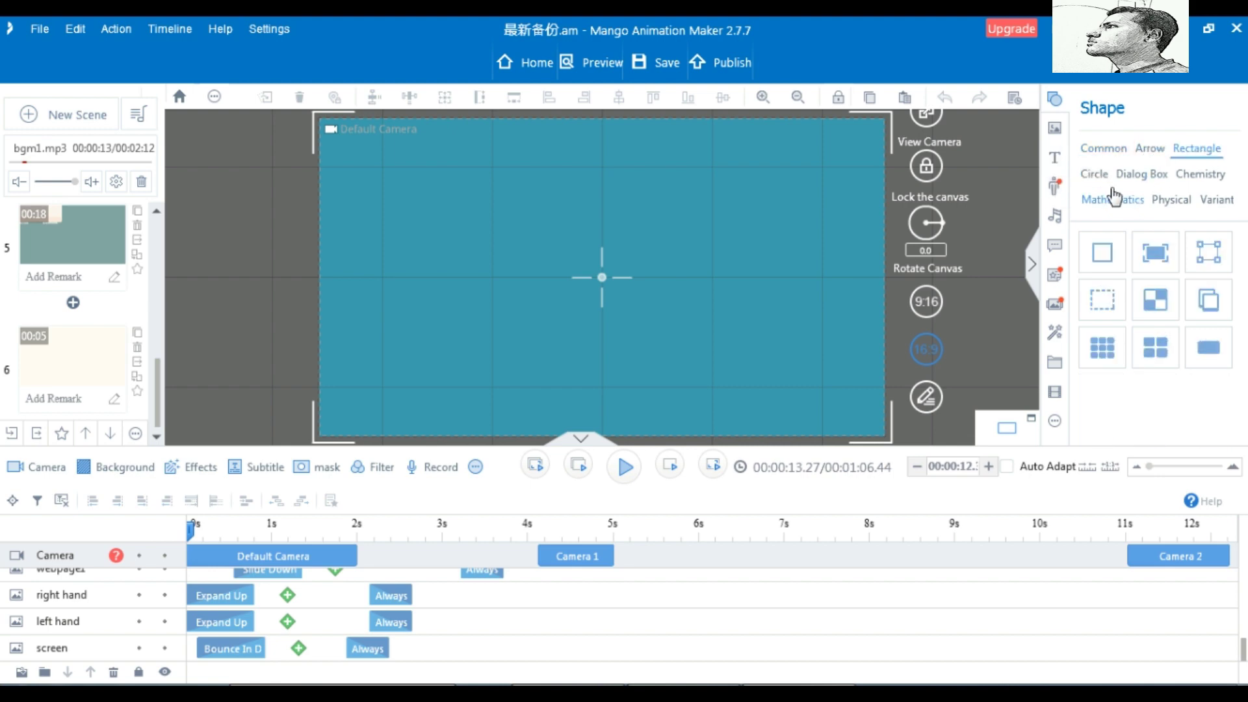
pyautogui.click(1056, 158)
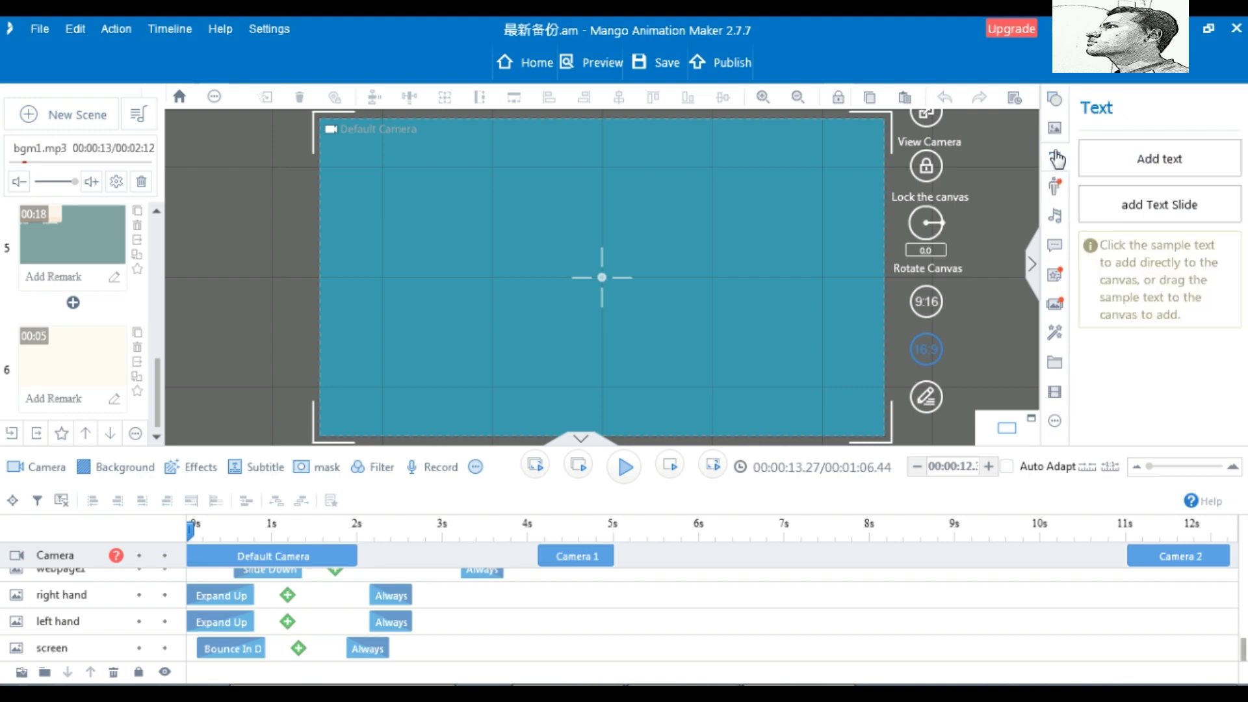
pyautogui.click(1150, 163)
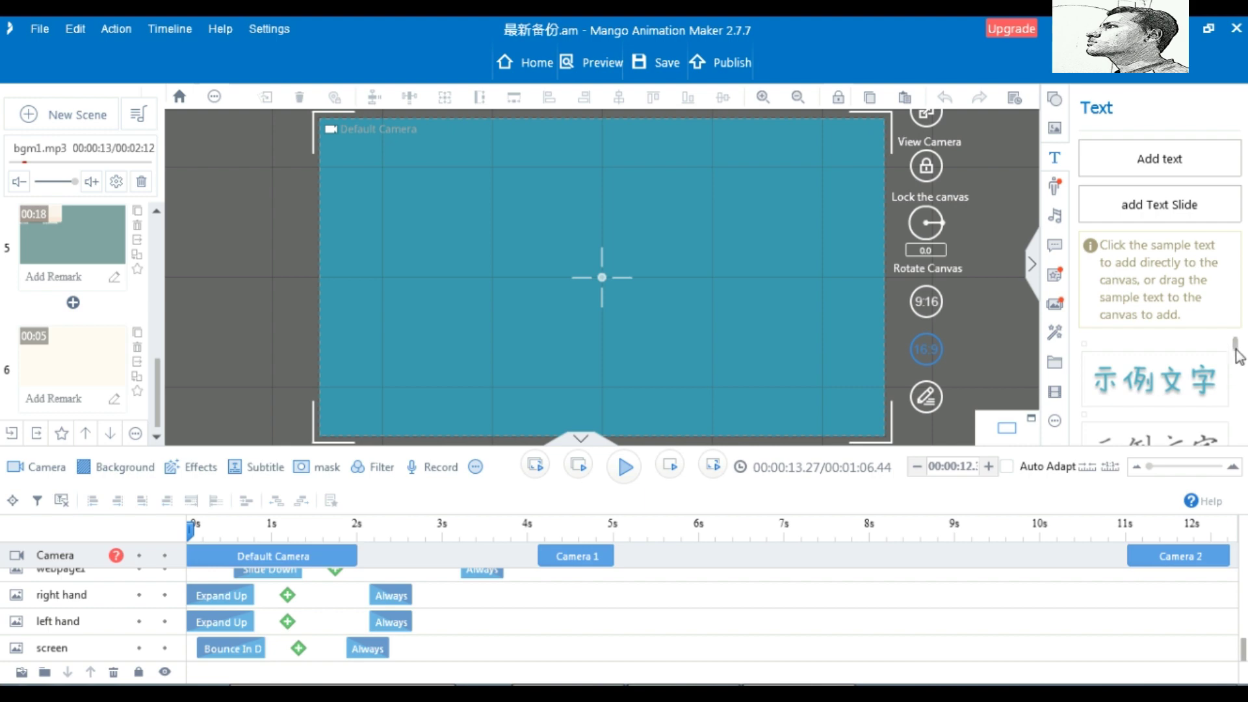
pyautogui.moveTo(1238, 347); pyautogui.dragTo(1239, 424)
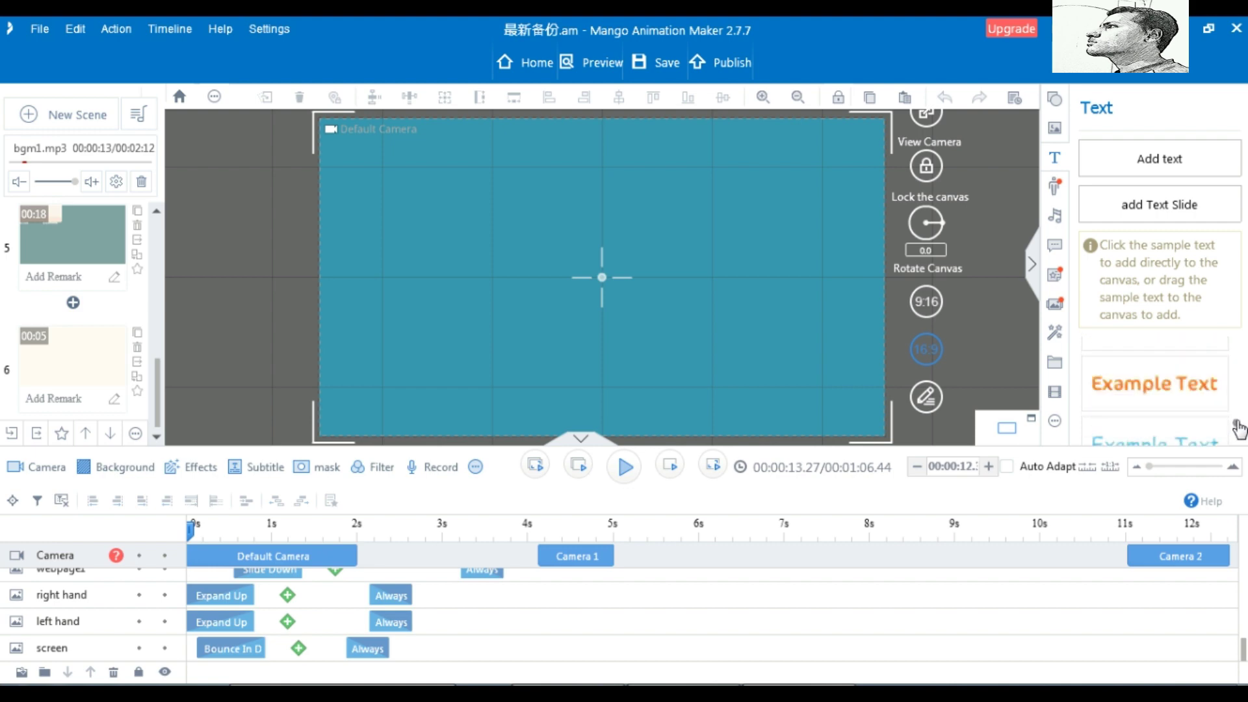
pyautogui.click(1056, 188)
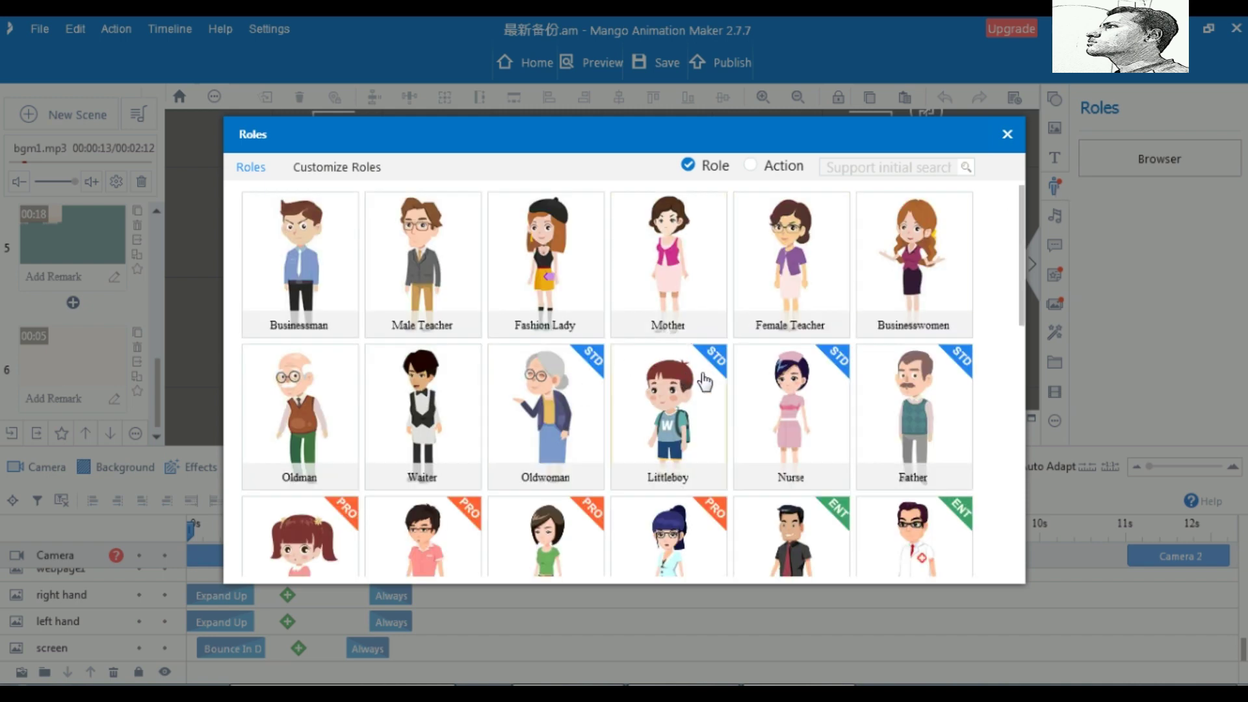
pyautogui.scroll(-3, 705, 382)
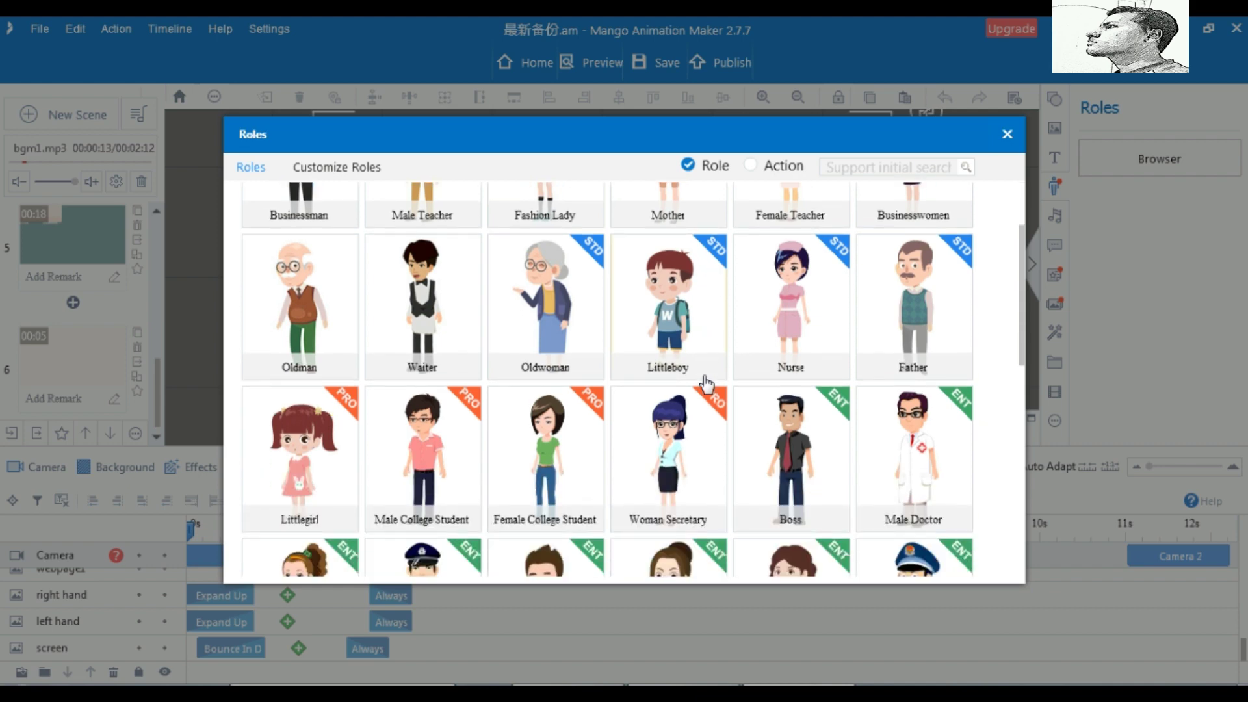
pyautogui.scroll(-1, 706, 385)
pyautogui.scroll(-1, 707, 385)
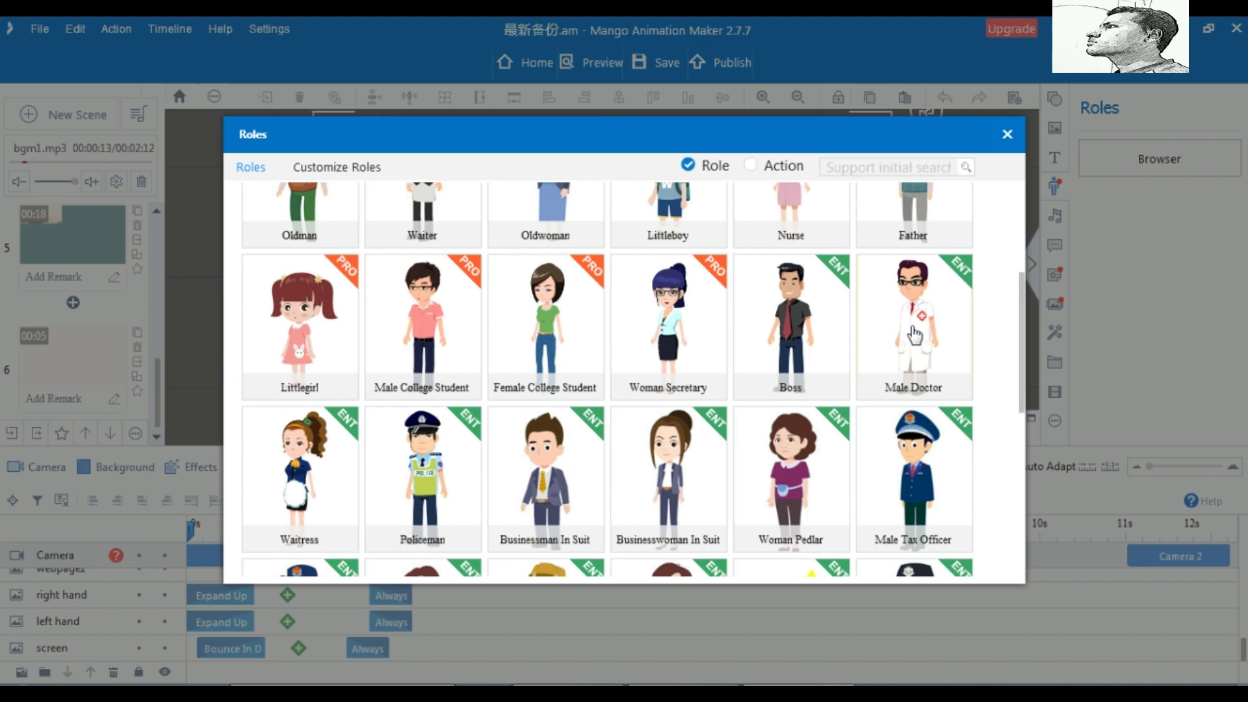
# Pick Male Doctor and preview Stretch, Lift Chin, Walking, Talk & Smile and Snicker actions
pyautogui.click(910, 333)
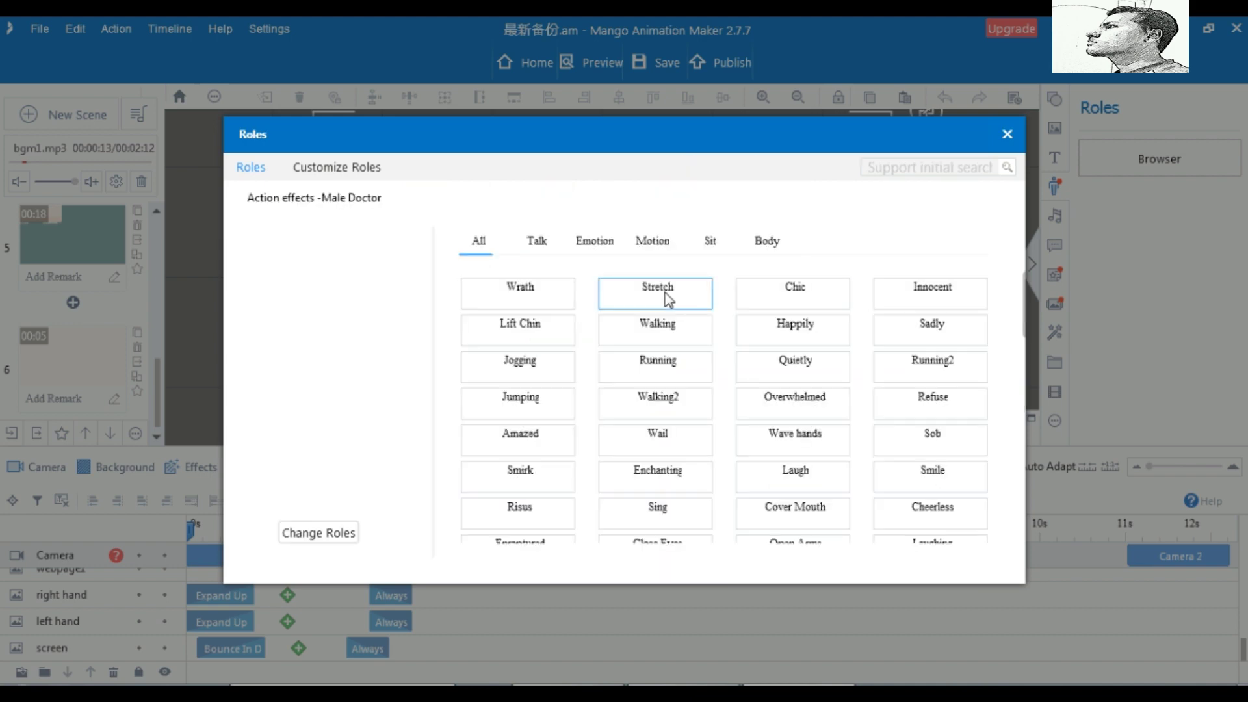
pyautogui.click(665, 294)
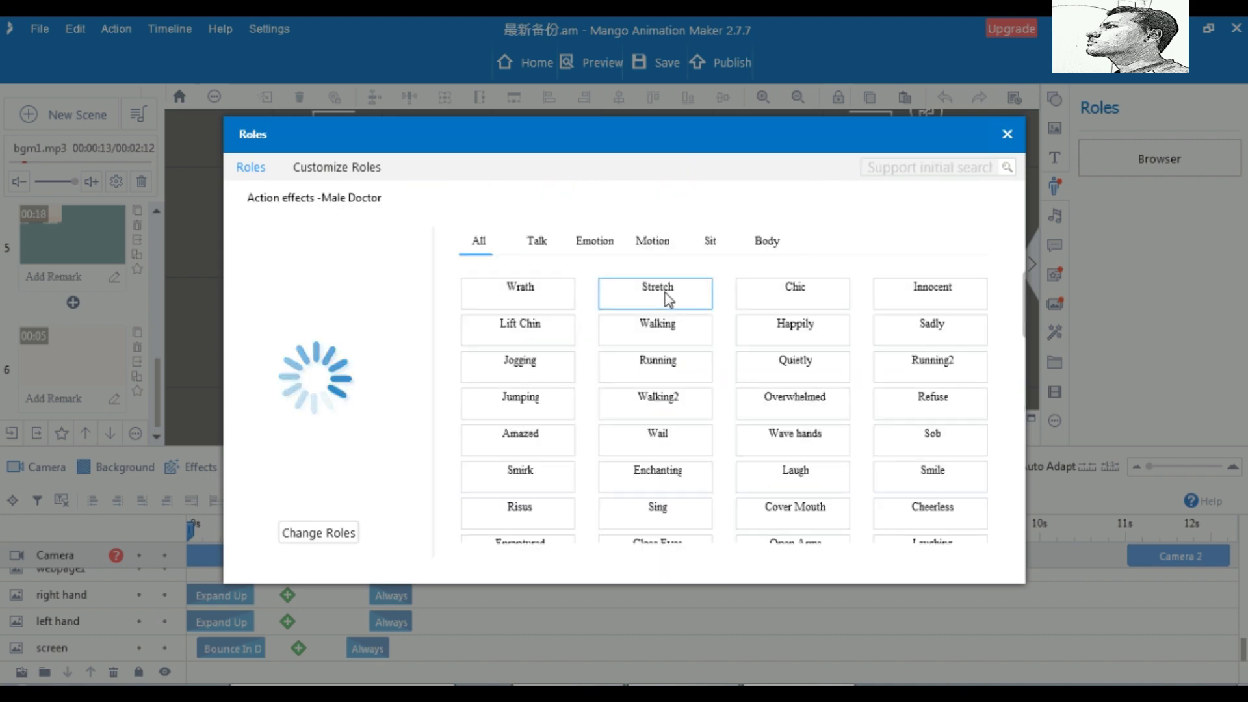
pyautogui.click(533, 335)
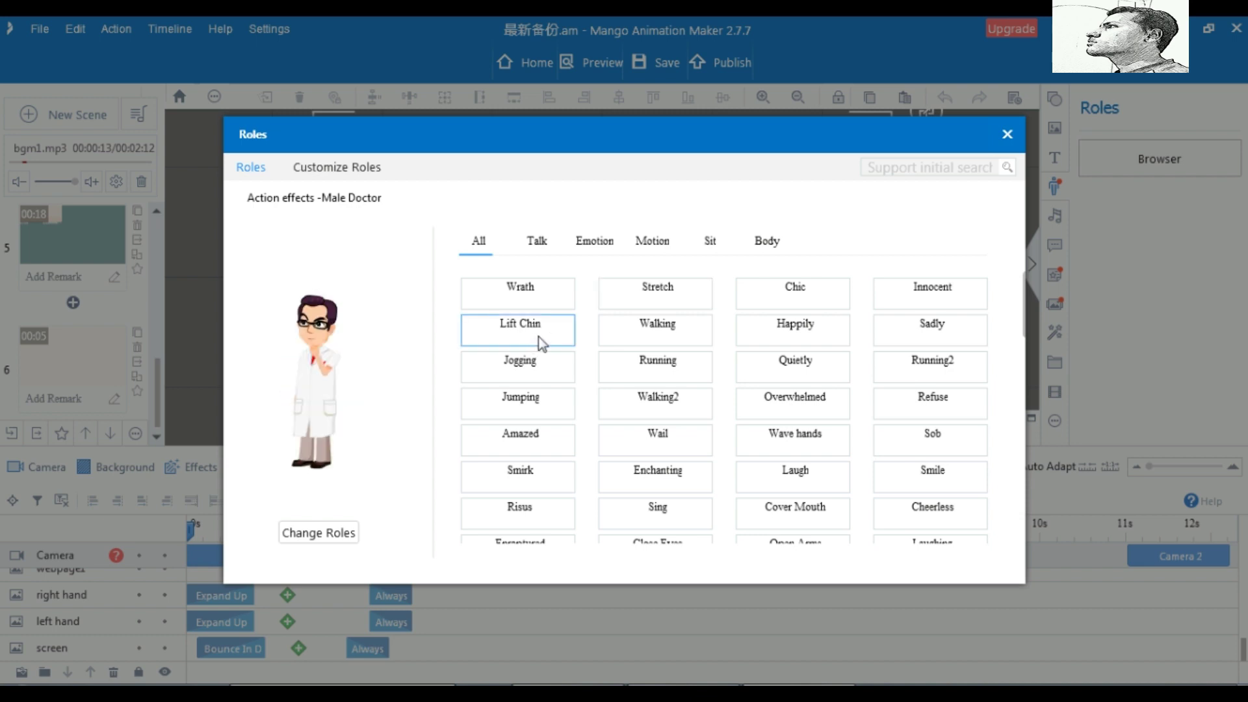
pyautogui.click(667, 334)
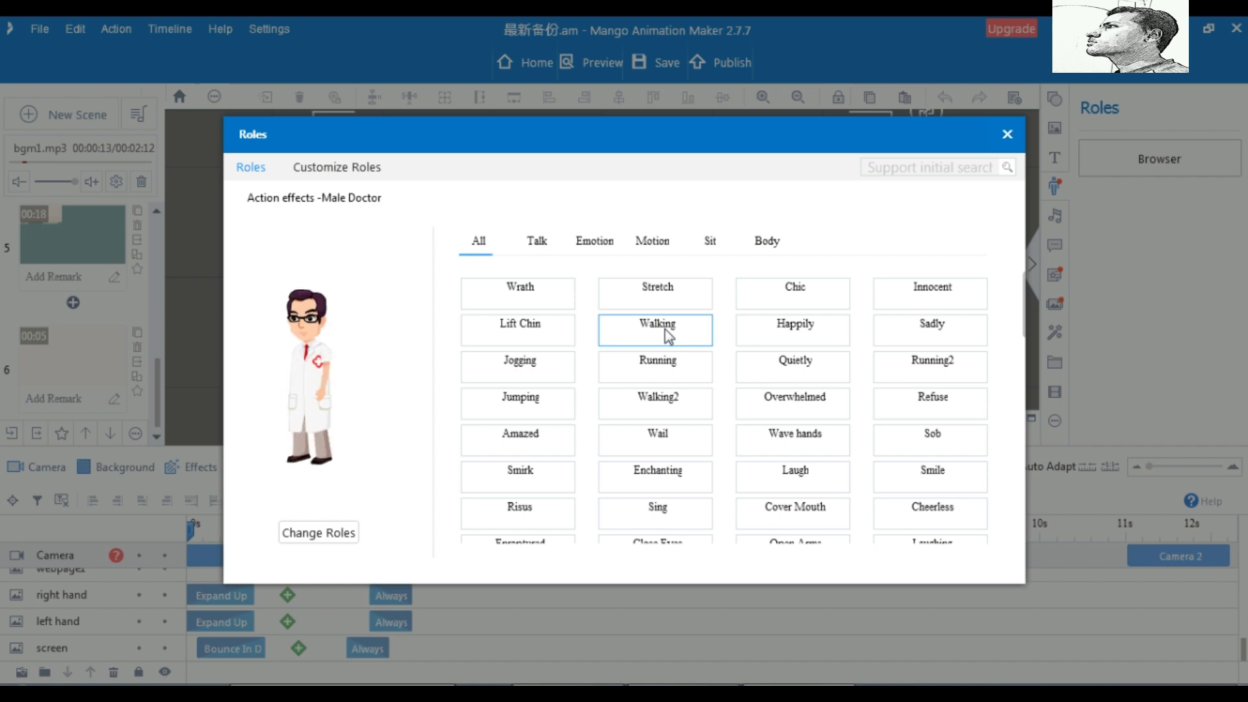
pyautogui.click(537, 247)
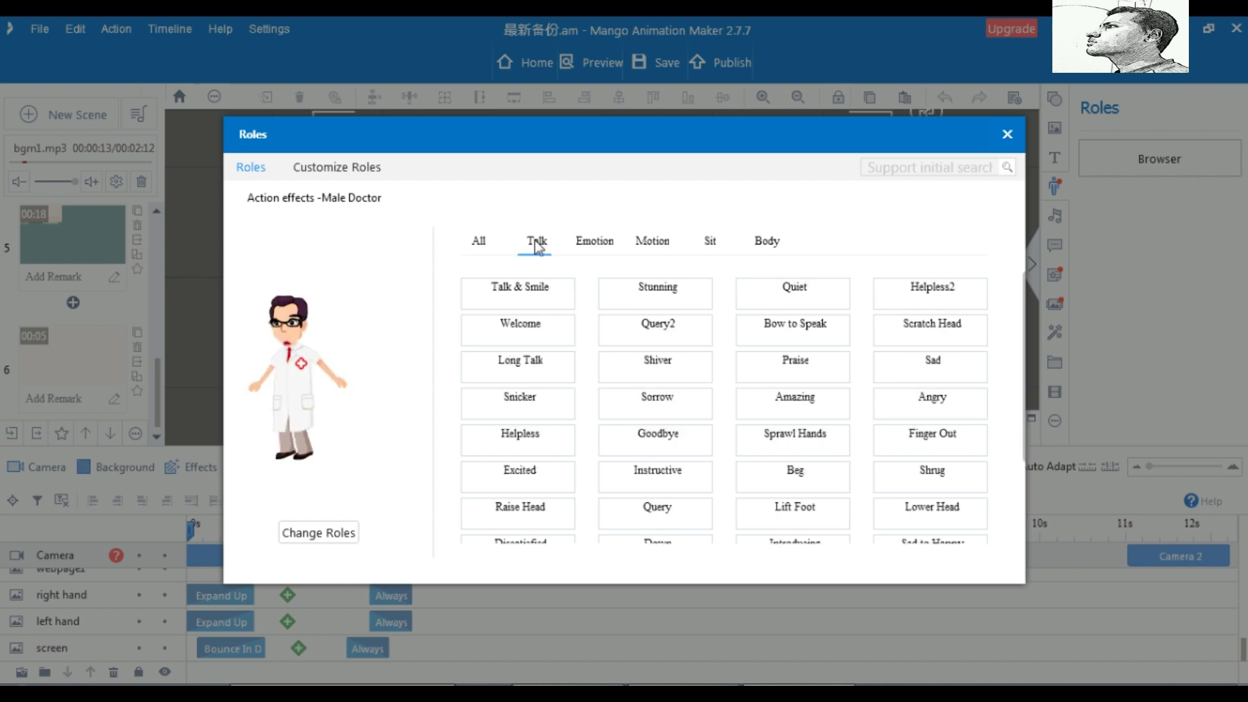
pyautogui.click(533, 300)
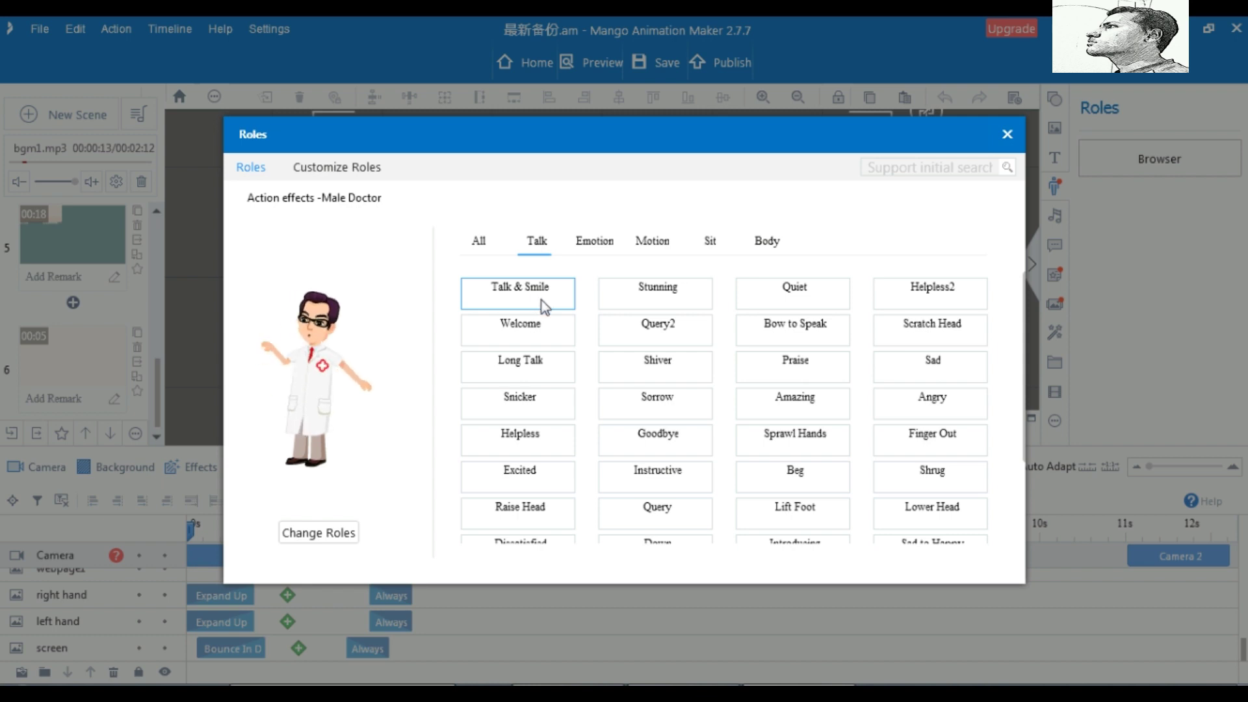
pyautogui.click(534, 411)
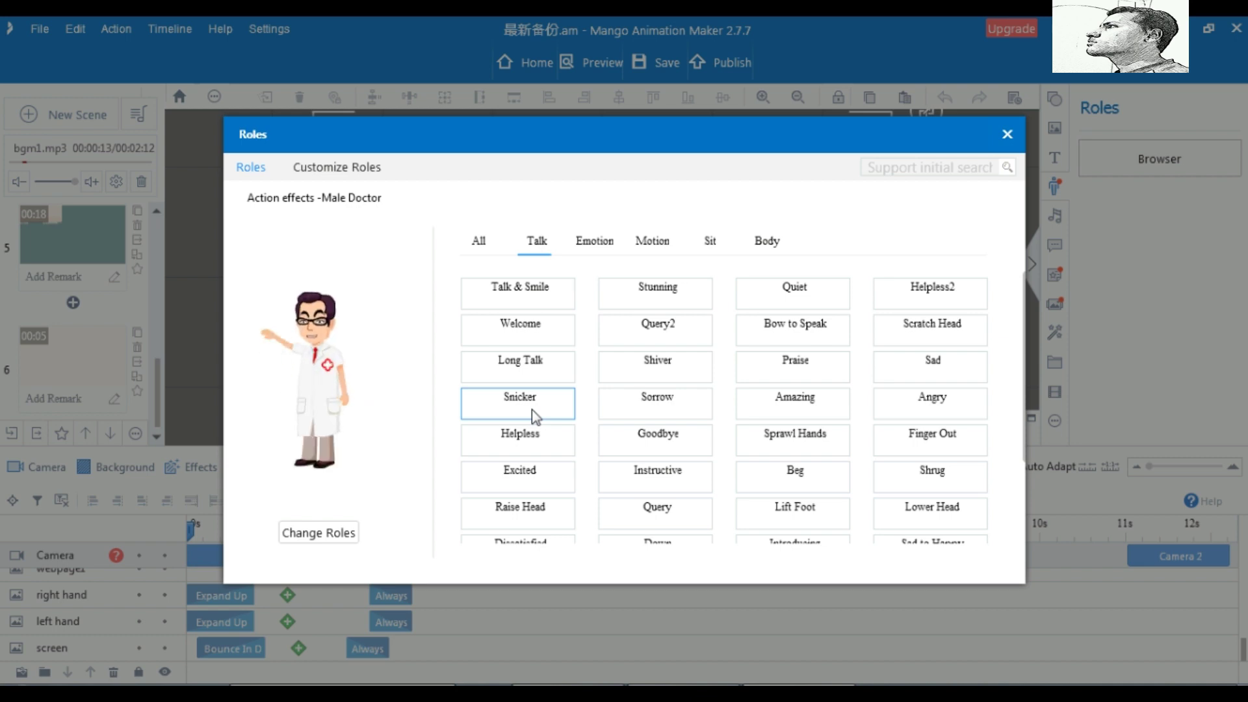
# Preview the Emotion actions Stretch, Chic, Smirk, Enraptured and Angry
pyautogui.click(595, 243)
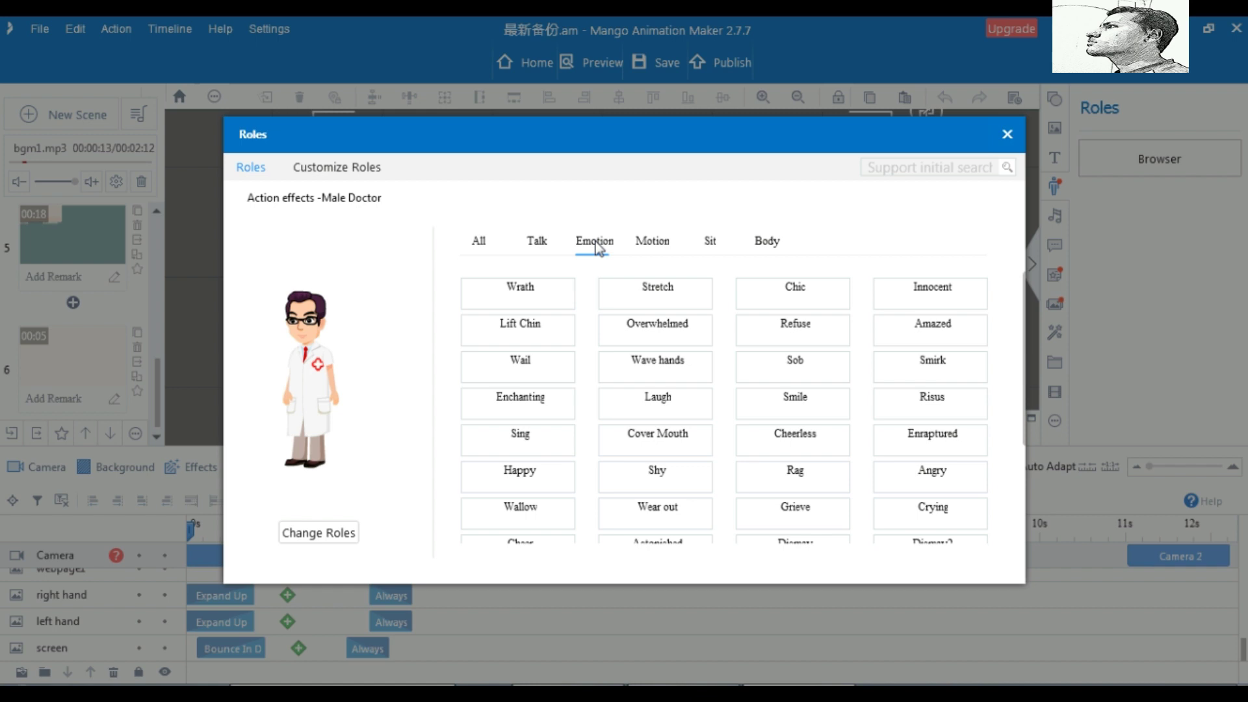
pyautogui.click(654, 298)
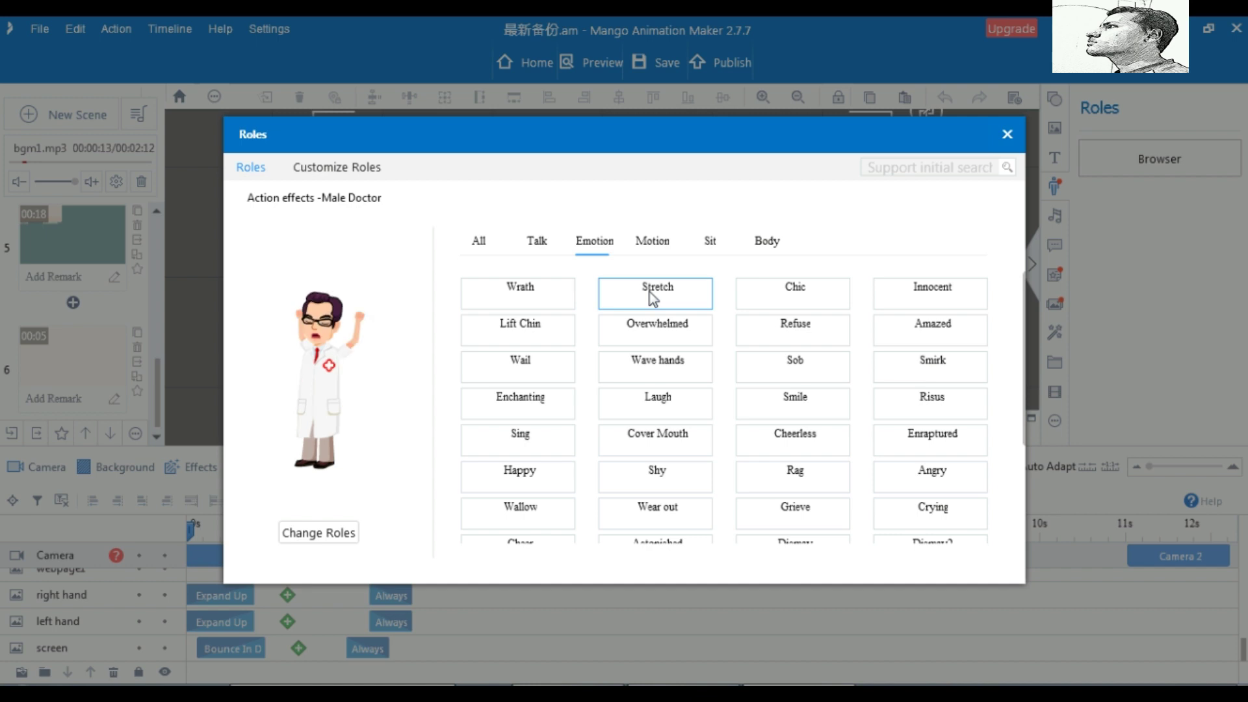
pyautogui.click(793, 303)
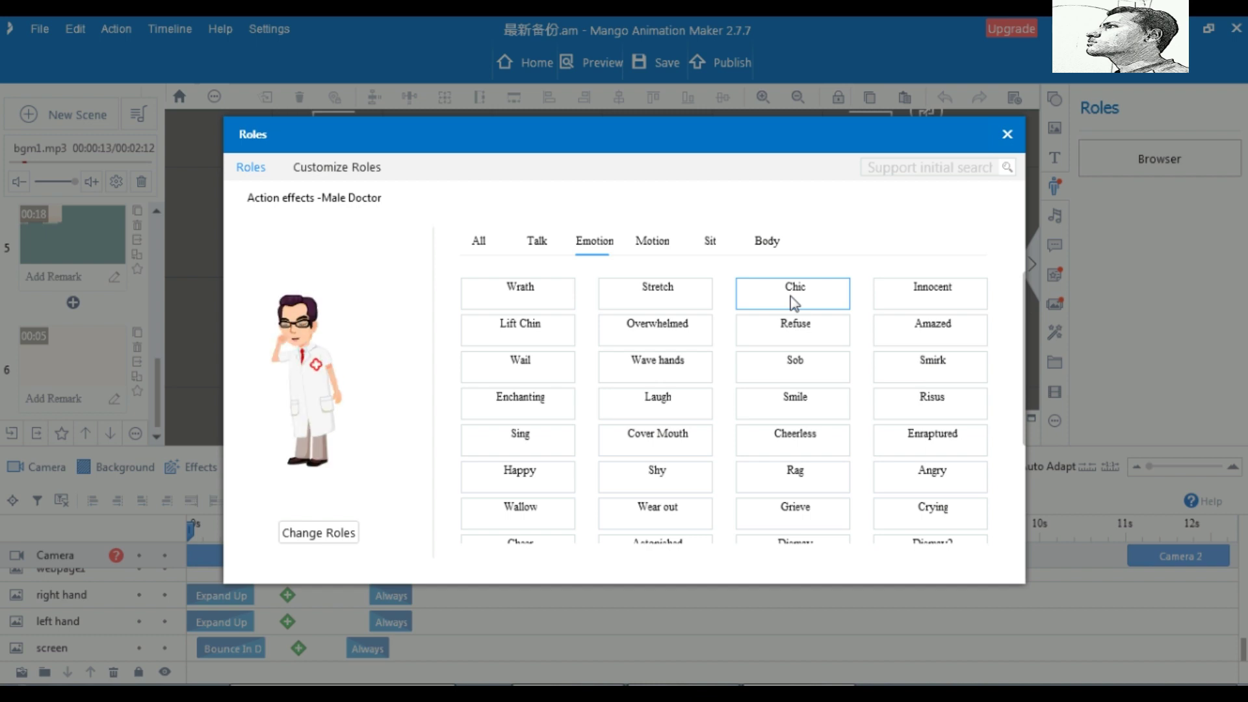
pyautogui.click(922, 361)
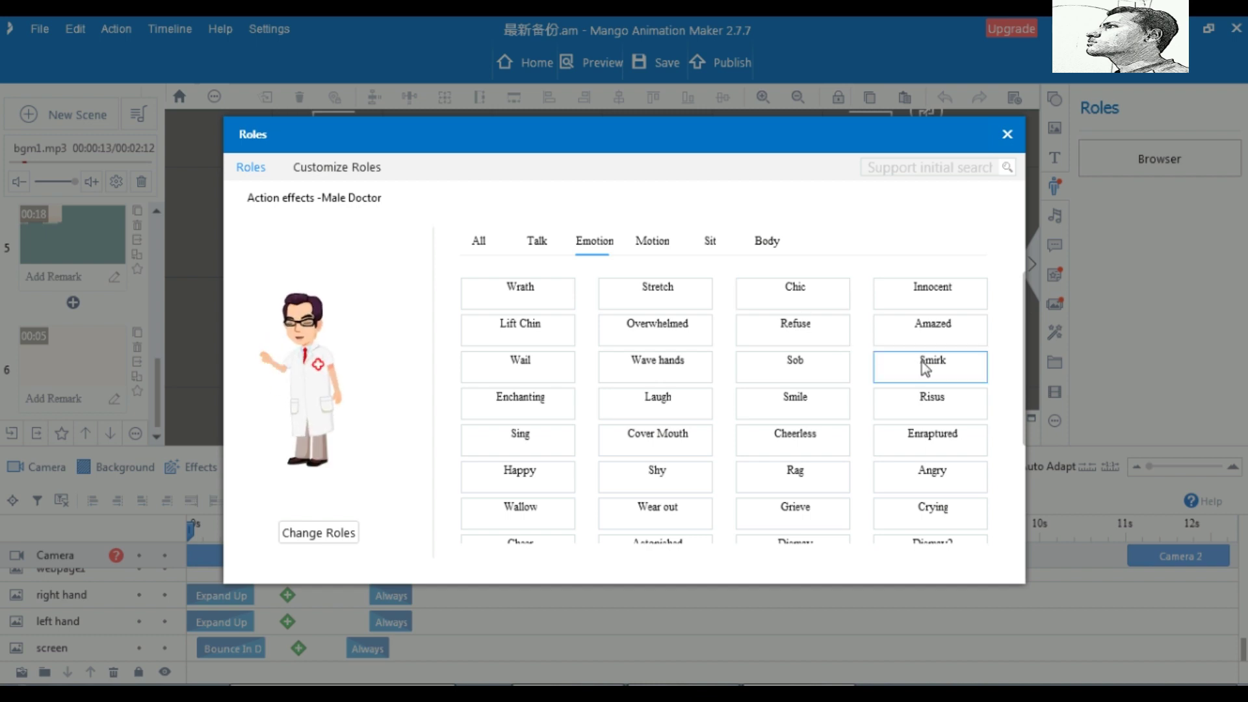
pyautogui.scroll(-1, 922, 361)
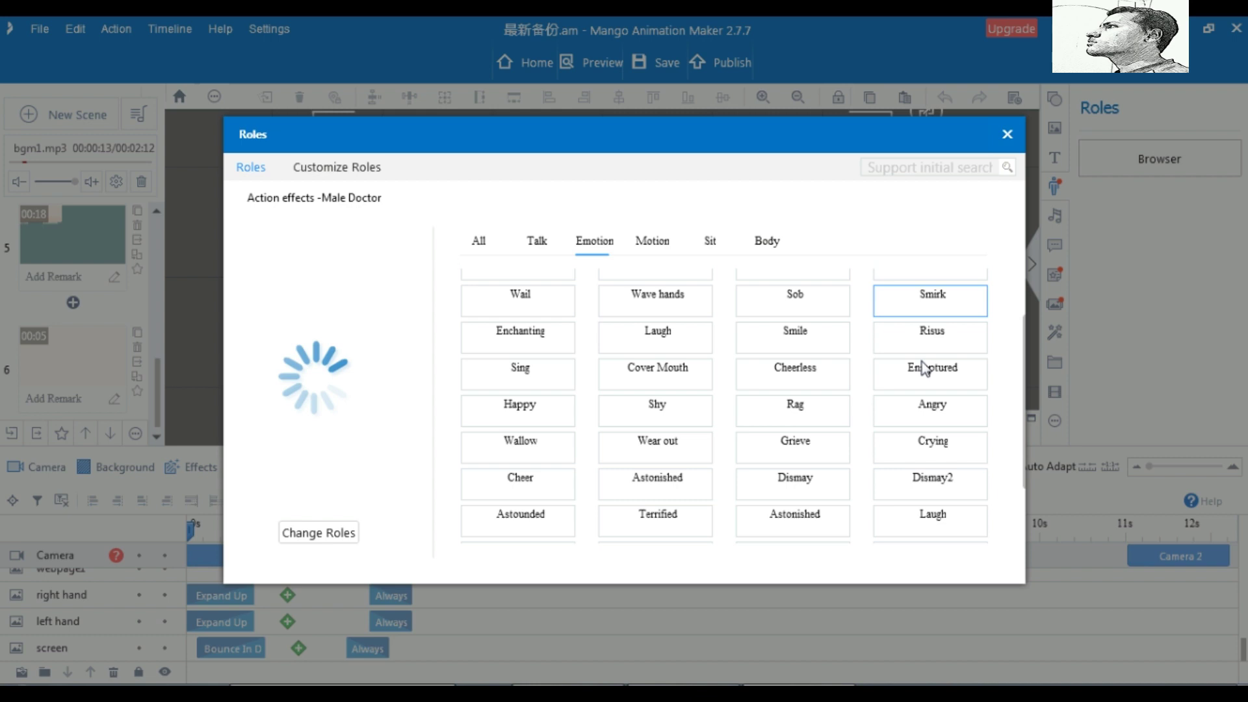
pyautogui.click(924, 369)
pyautogui.scroll(-1, 925, 368)
pyautogui.click(925, 368)
pyautogui.scroll(-1, 924, 368)
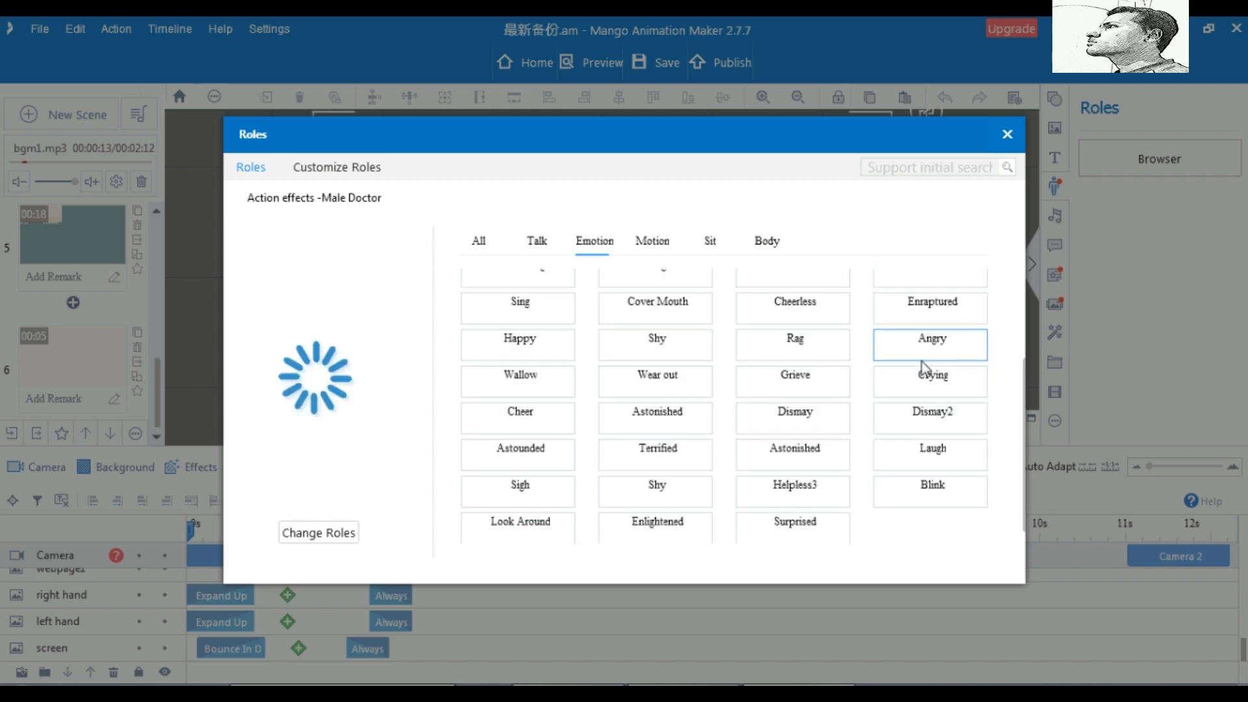
pyautogui.scroll(1, 923, 366)
pyautogui.scroll(2, 654, 247)
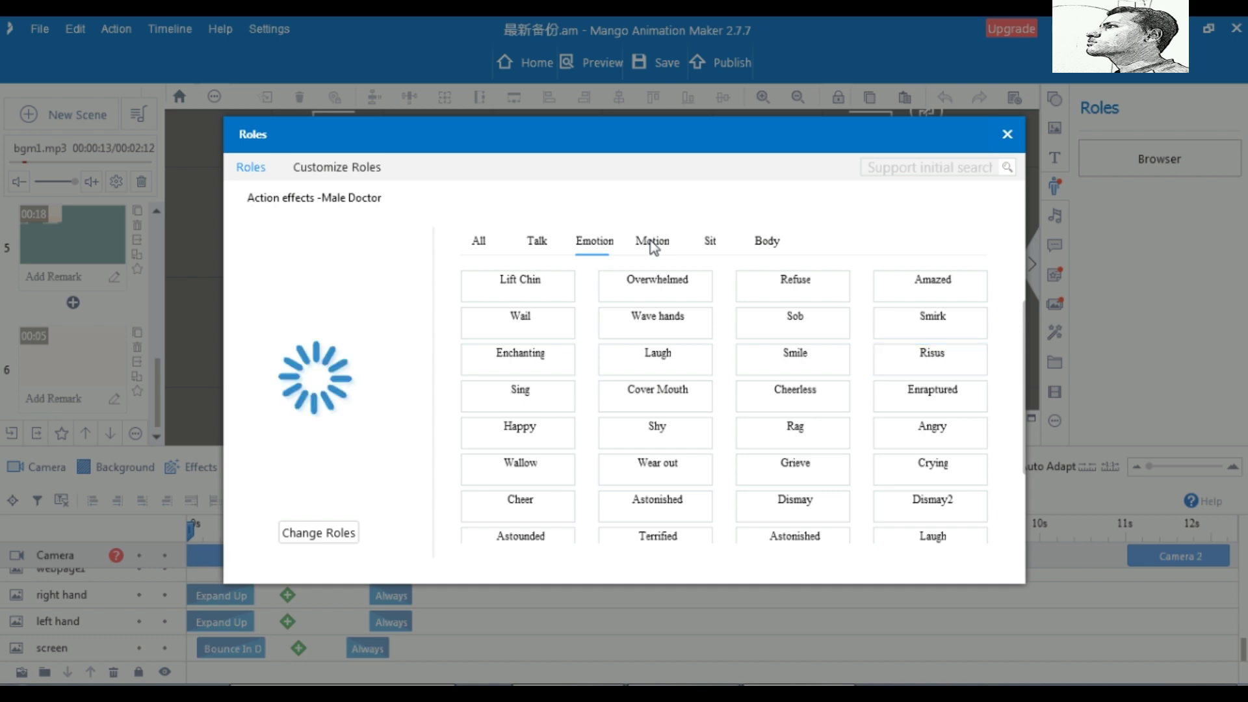
# Preview the Motion actions Happily and Quietly, then give the doctor the Sit action Look Up
pyautogui.click(653, 247)
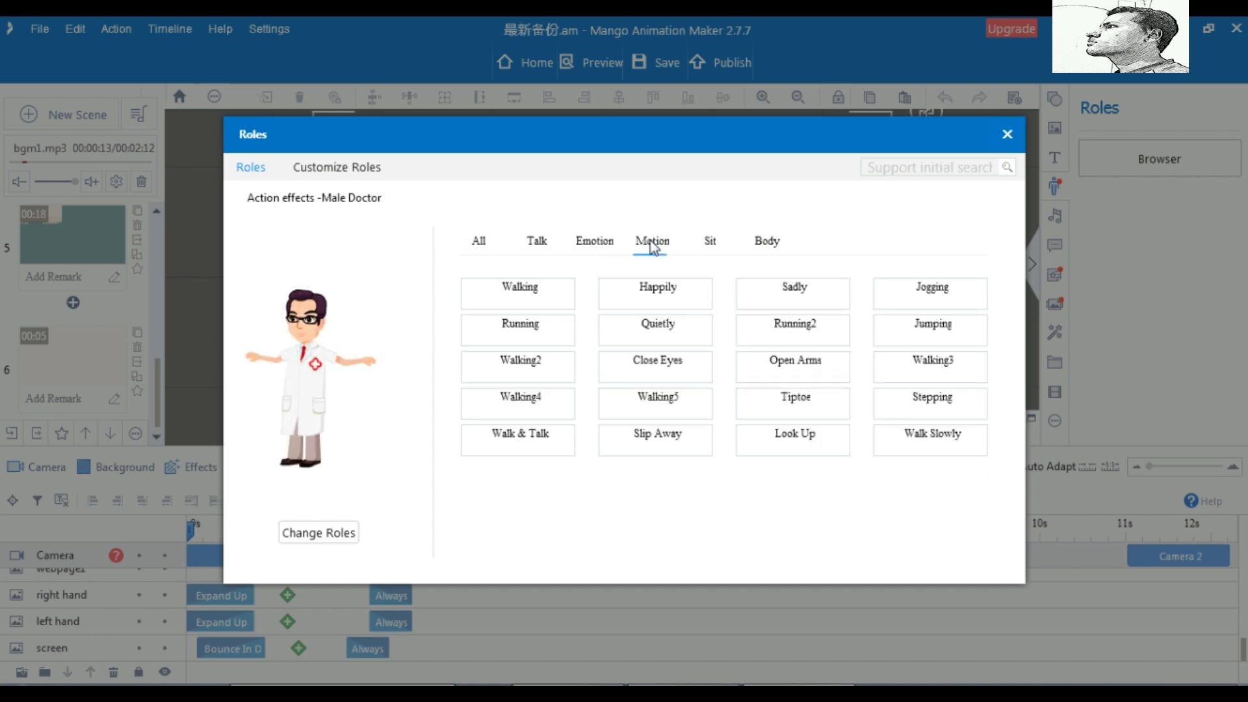
pyautogui.click(673, 303)
pyautogui.click(657, 338)
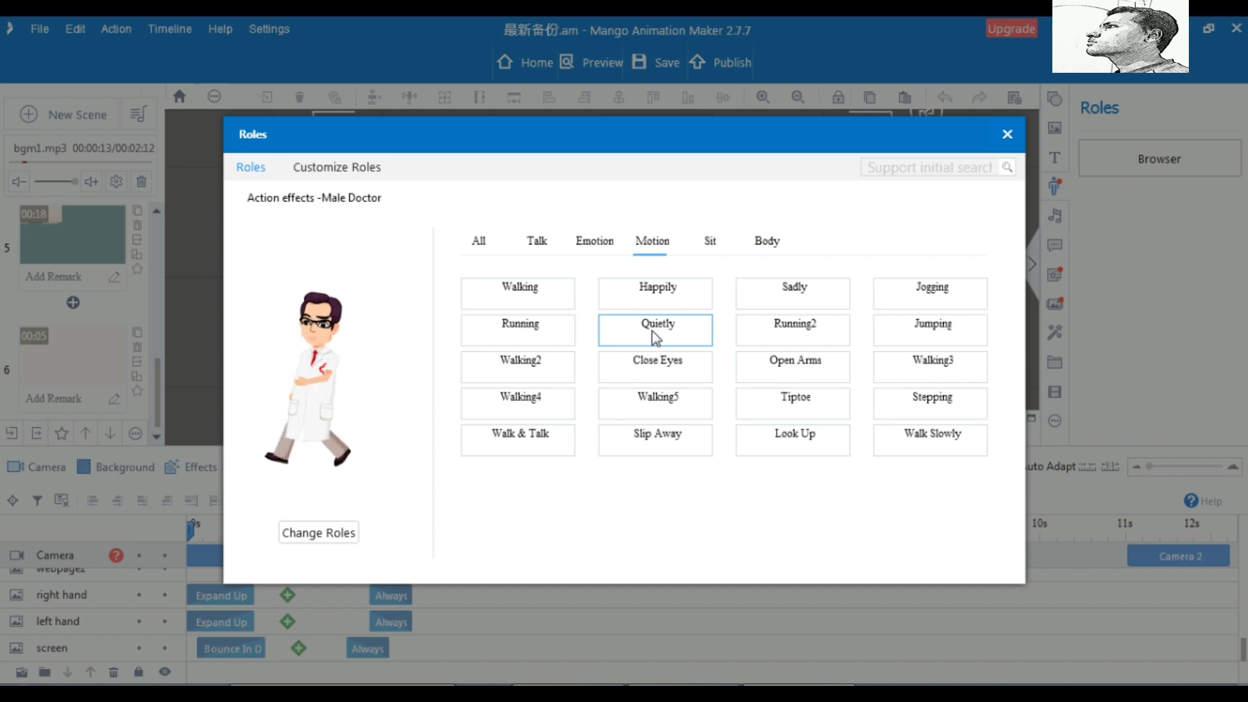
pyautogui.click(657, 289)
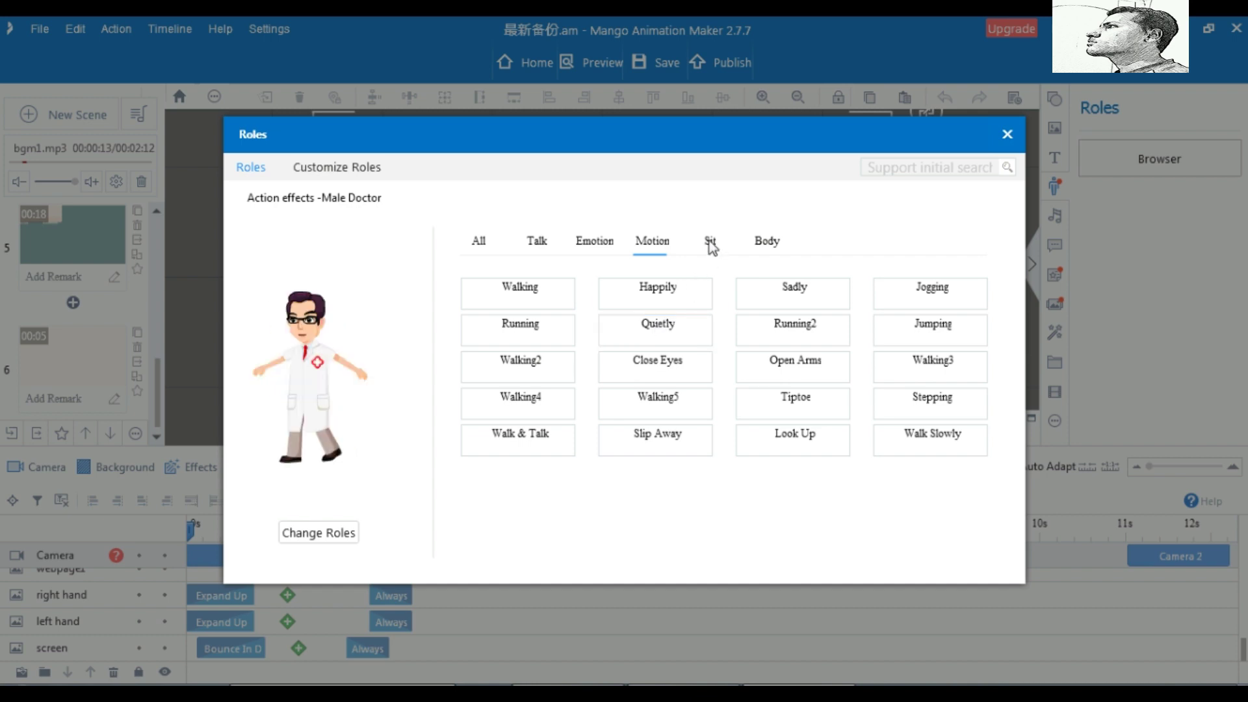
pyautogui.click(710, 242)
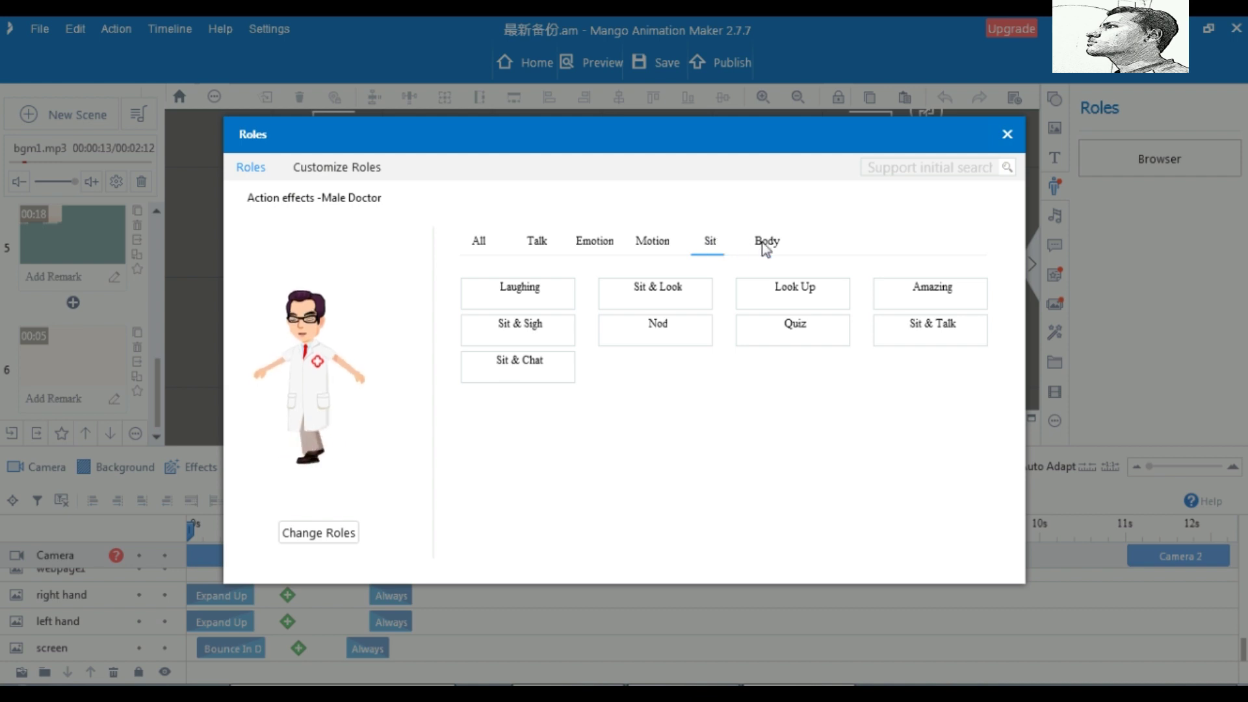
pyautogui.click(796, 300)
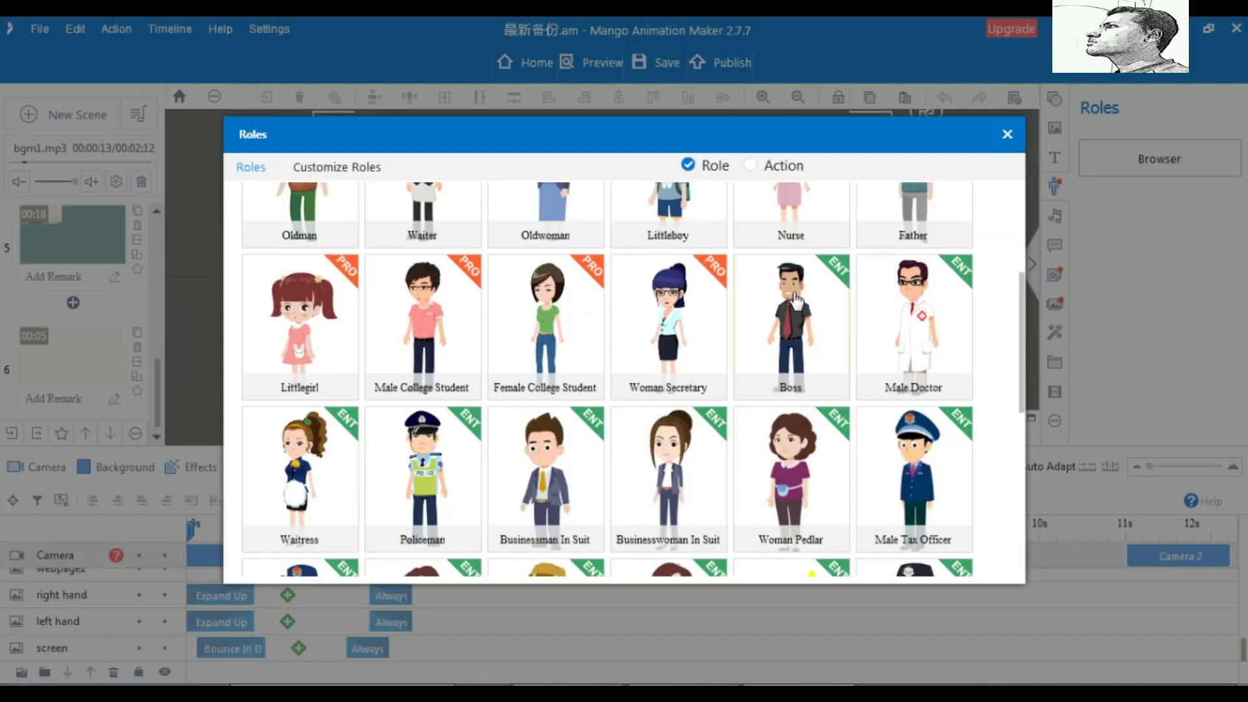
# Close the Roles library and play the scene from 0s to watch the doctor's hand-drawn entrance
pyautogui.click(715, 323)
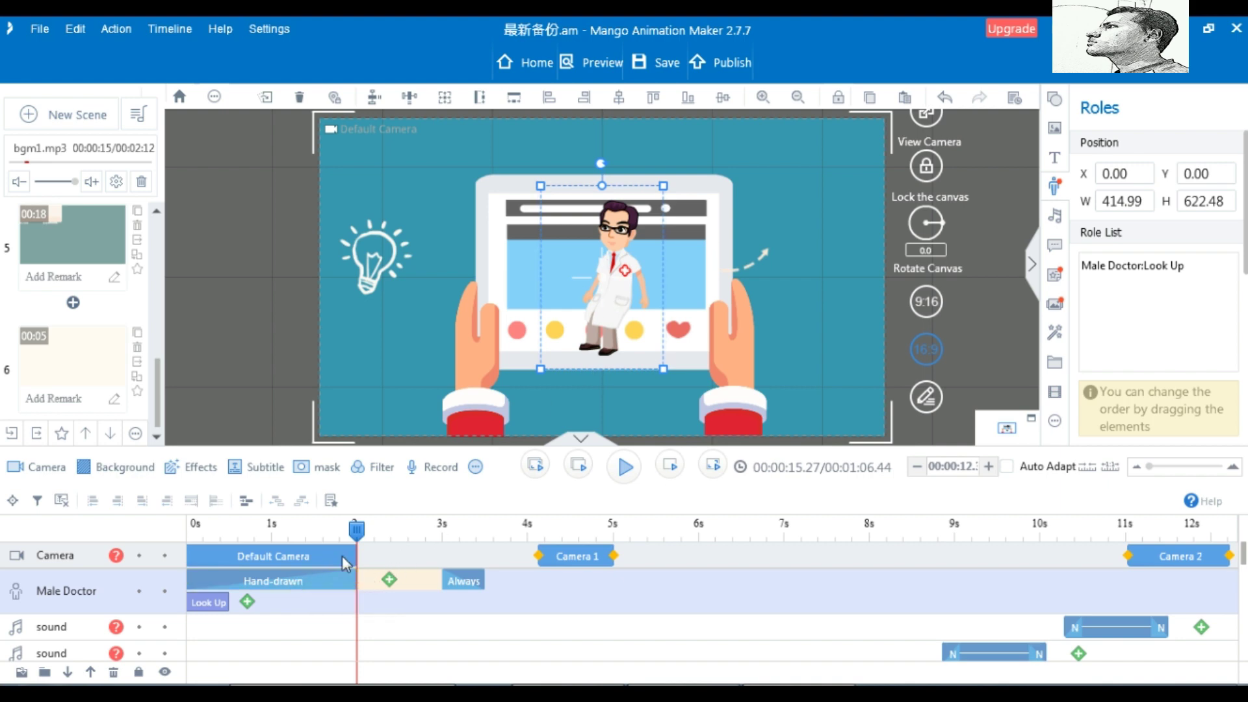
pyautogui.click(211, 555)
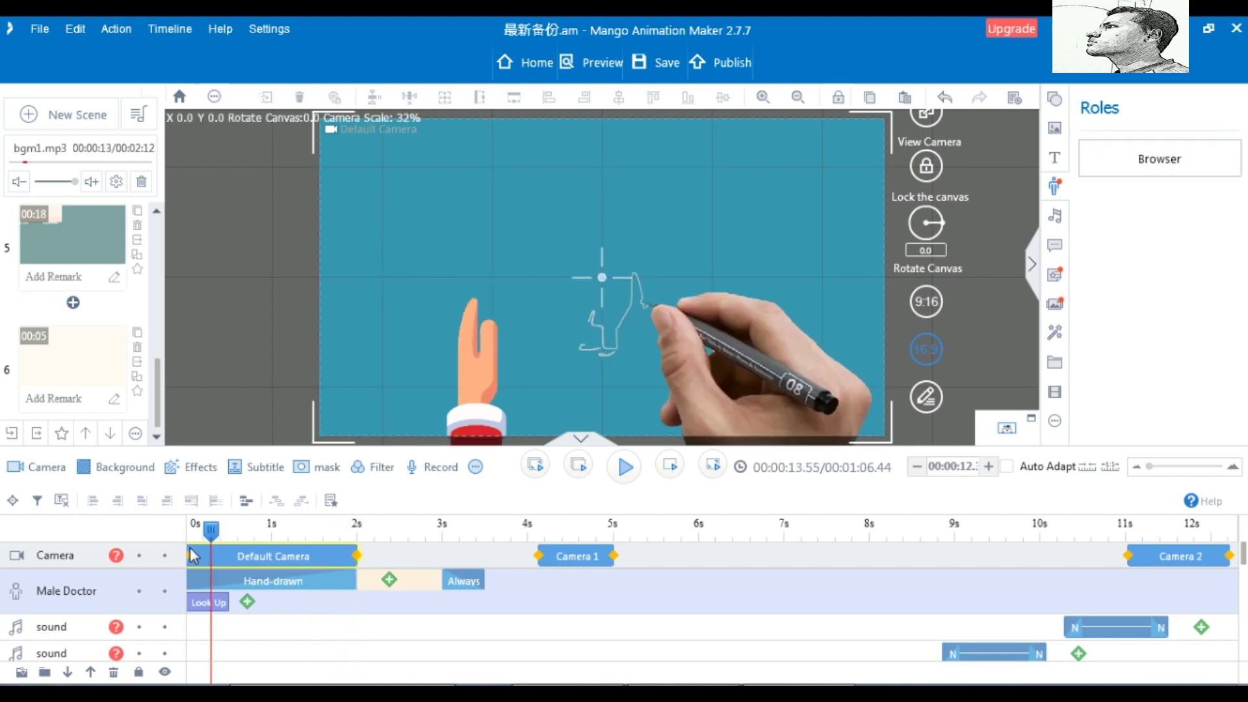
pyautogui.click(289, 581)
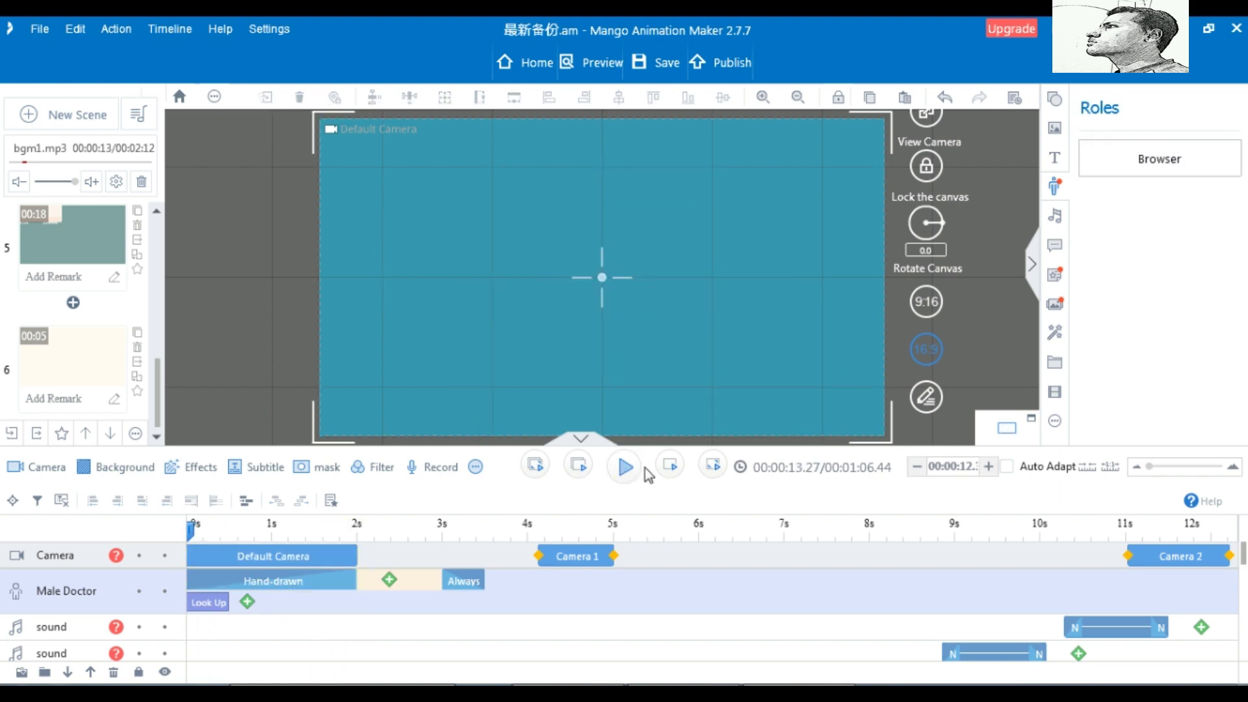
pyautogui.click(624, 468)
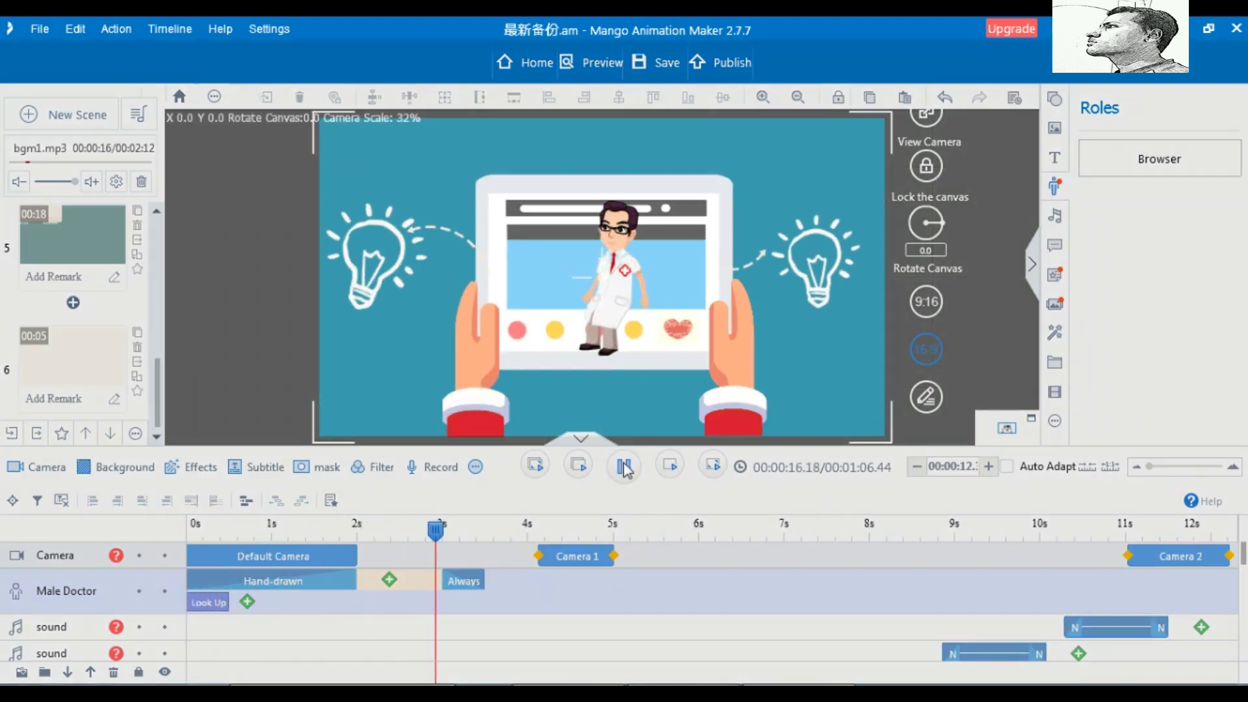
pyautogui.click(624, 468)
# Via Replace animation on the Hand-drawn clip, bring up the Animation Image choices under Advanced Option
pyautogui.rightClick(300, 581)
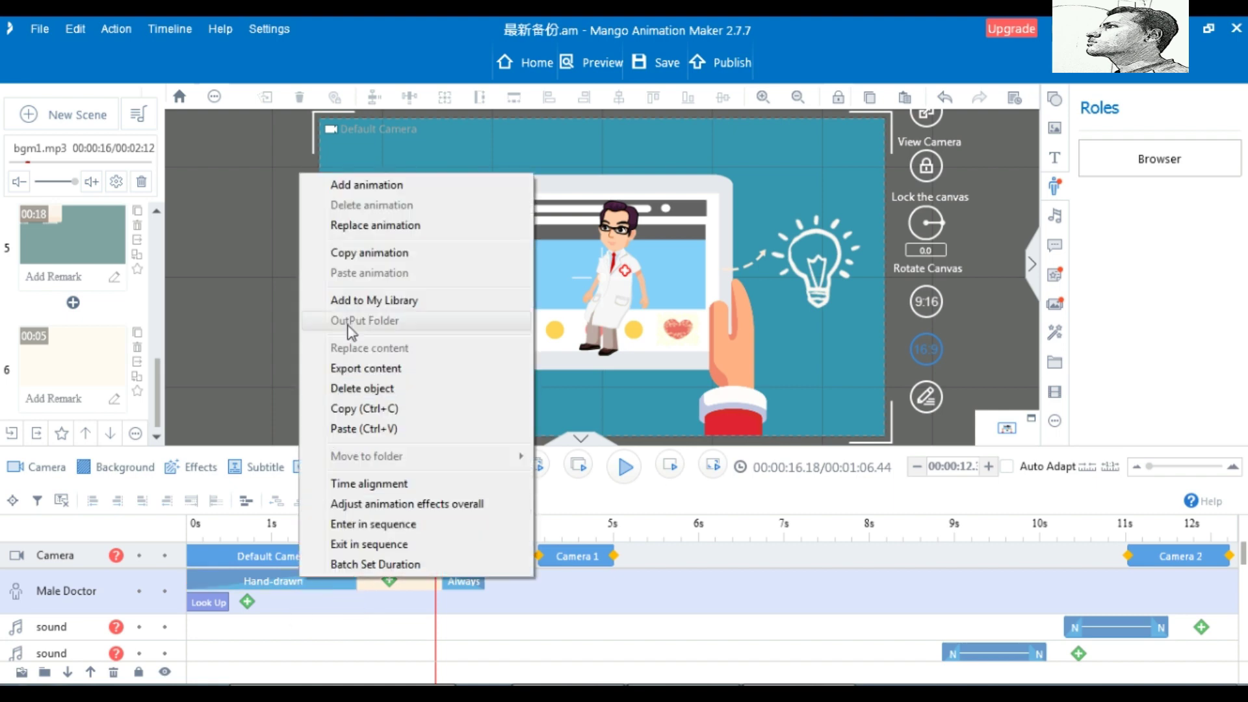
pyautogui.click(370, 226)
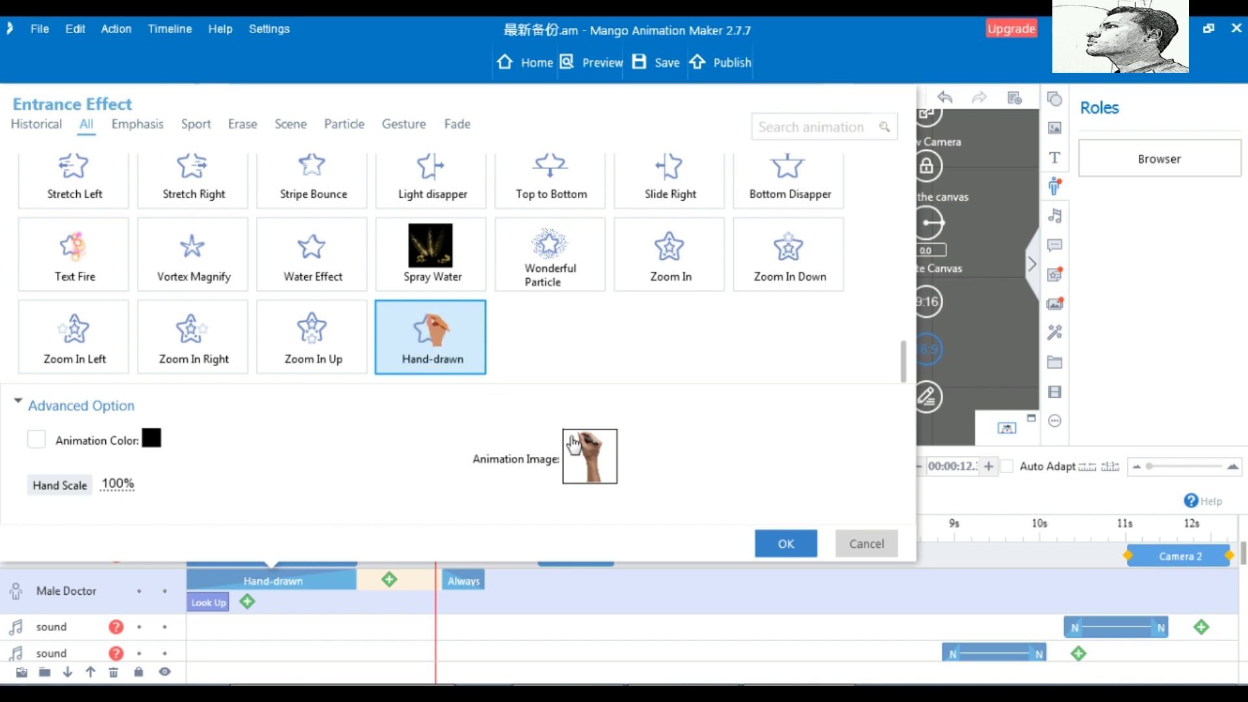
pyautogui.click(596, 455)
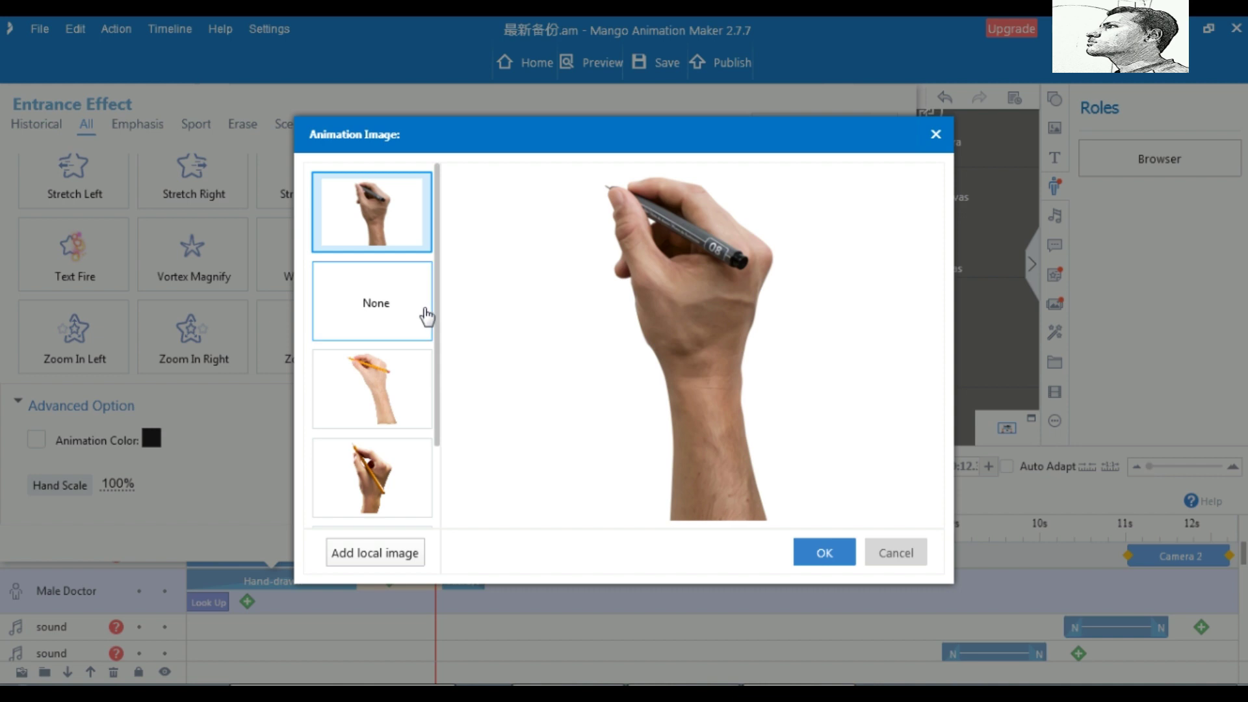
# Scroll through the drawing-hand thumbnails and pick the hand holding a blue pen
pyautogui.scroll(-3, 435, 331)
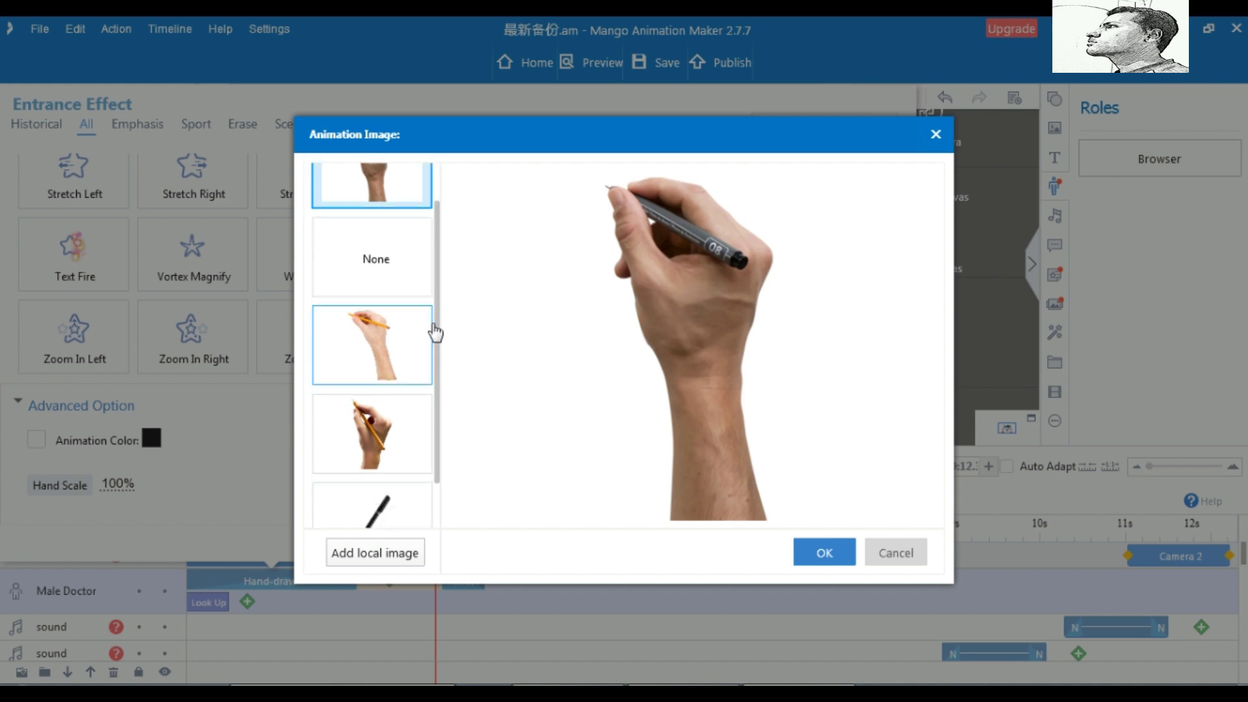
pyautogui.scroll(-2, 434, 333)
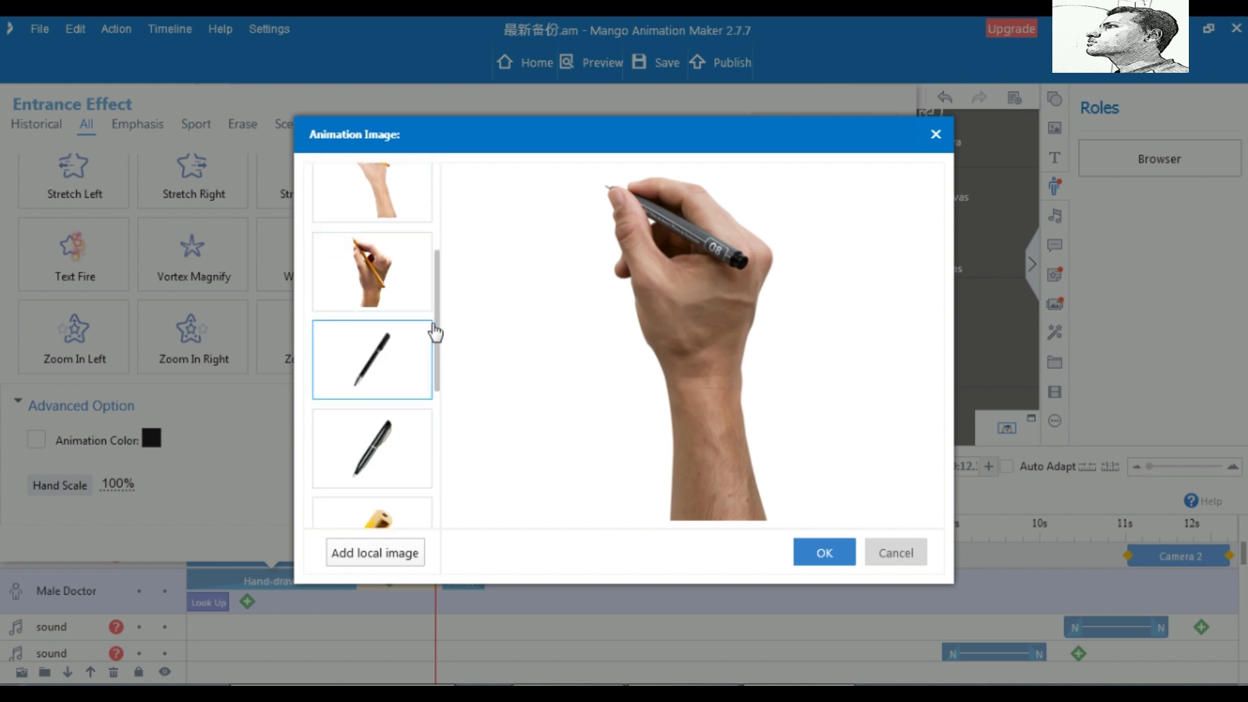
pyautogui.scroll(-2, 434, 332)
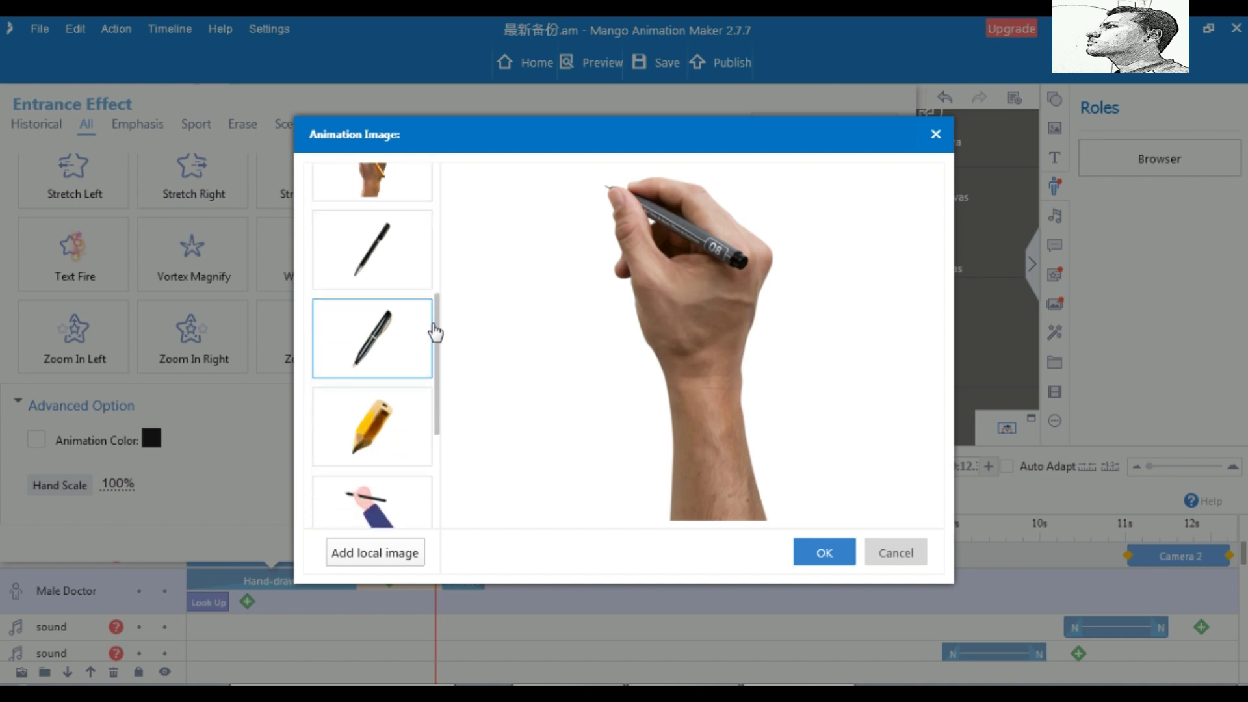
pyautogui.scroll(-2, 434, 333)
pyautogui.scroll(-5, 434, 333)
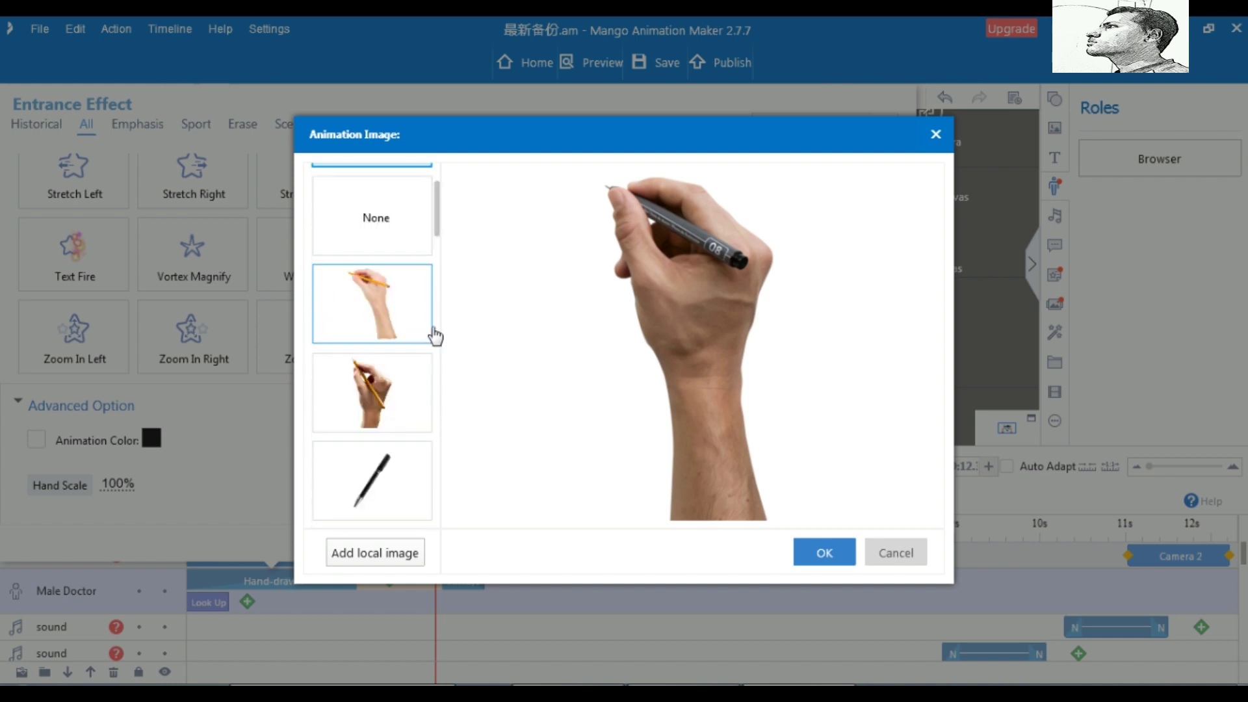
pyautogui.scroll(1, 434, 332)
pyautogui.scroll(-3, 434, 335)
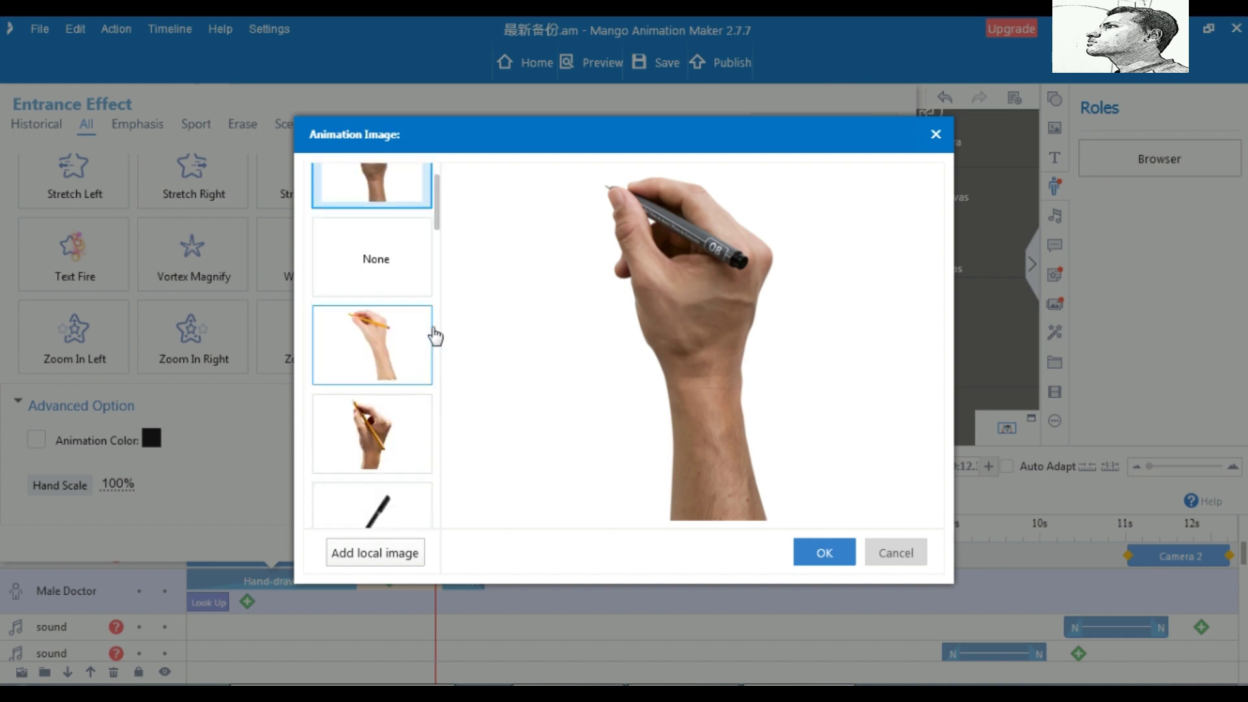
pyautogui.scroll(-4, 435, 335)
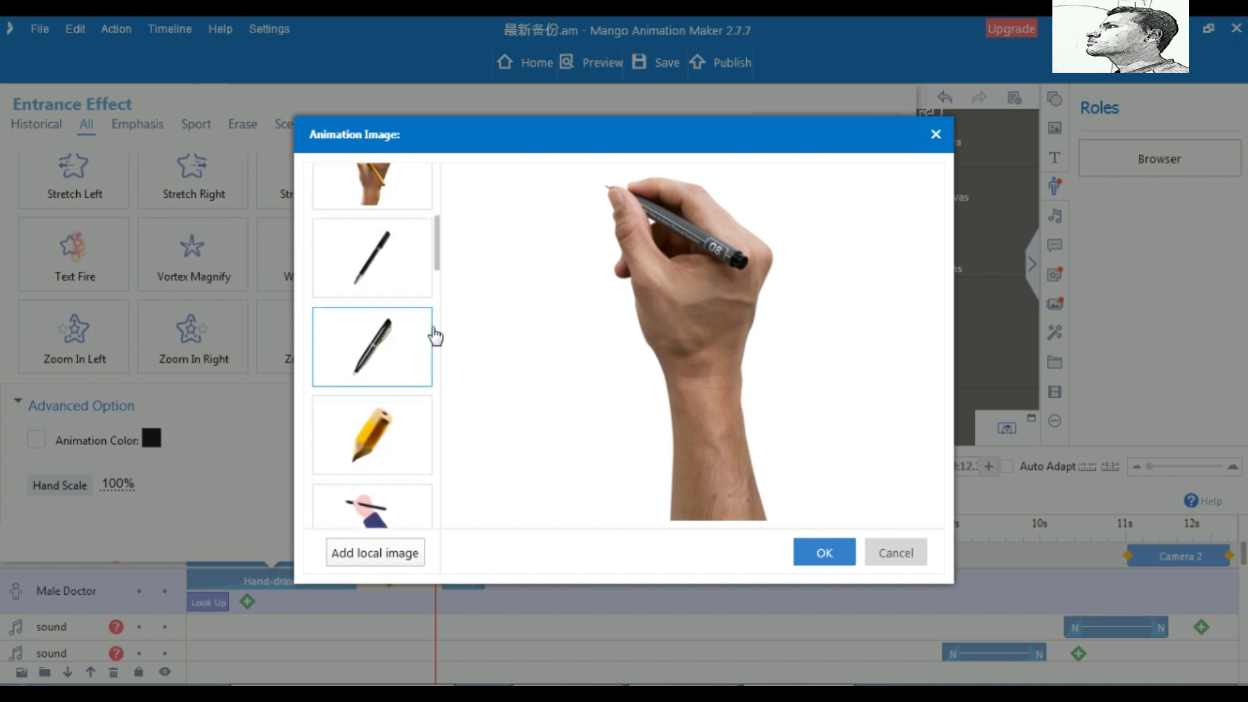
pyautogui.scroll(-3, 435, 336)
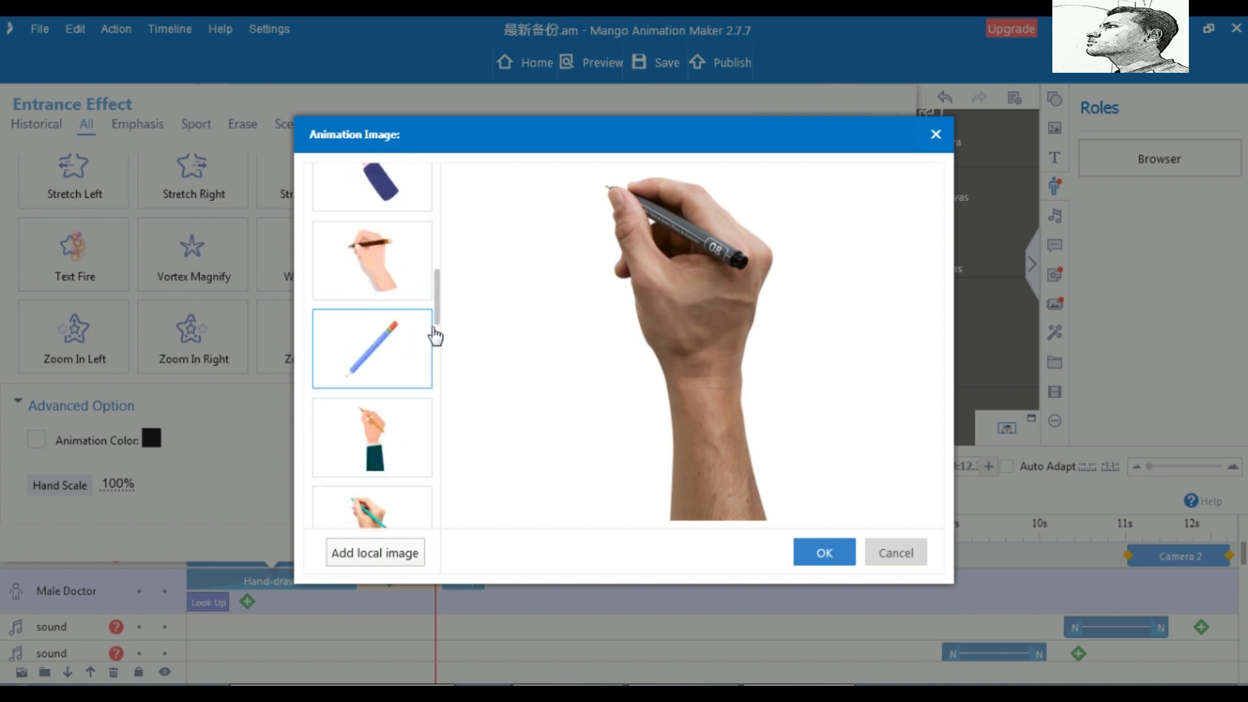
pyautogui.click(390, 453)
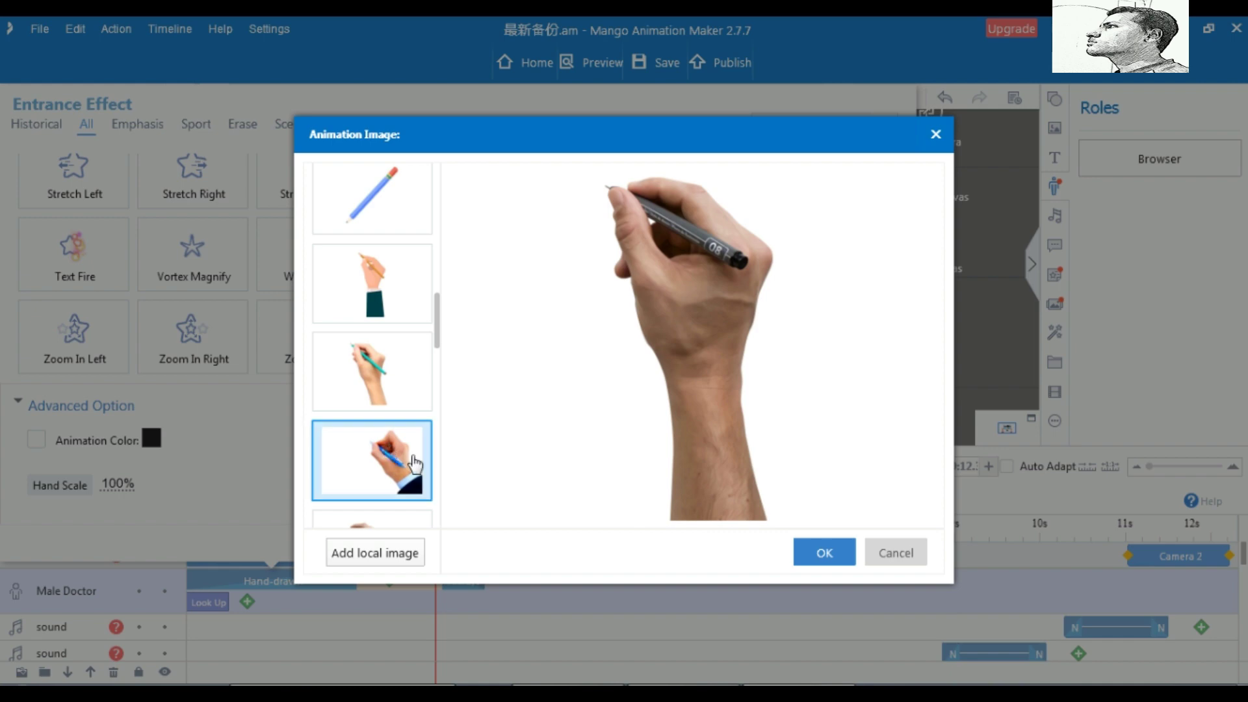
# Confirm the hand image and browse the Emphasis, Sport and Erase entrance effects
pyautogui.click(824, 558)
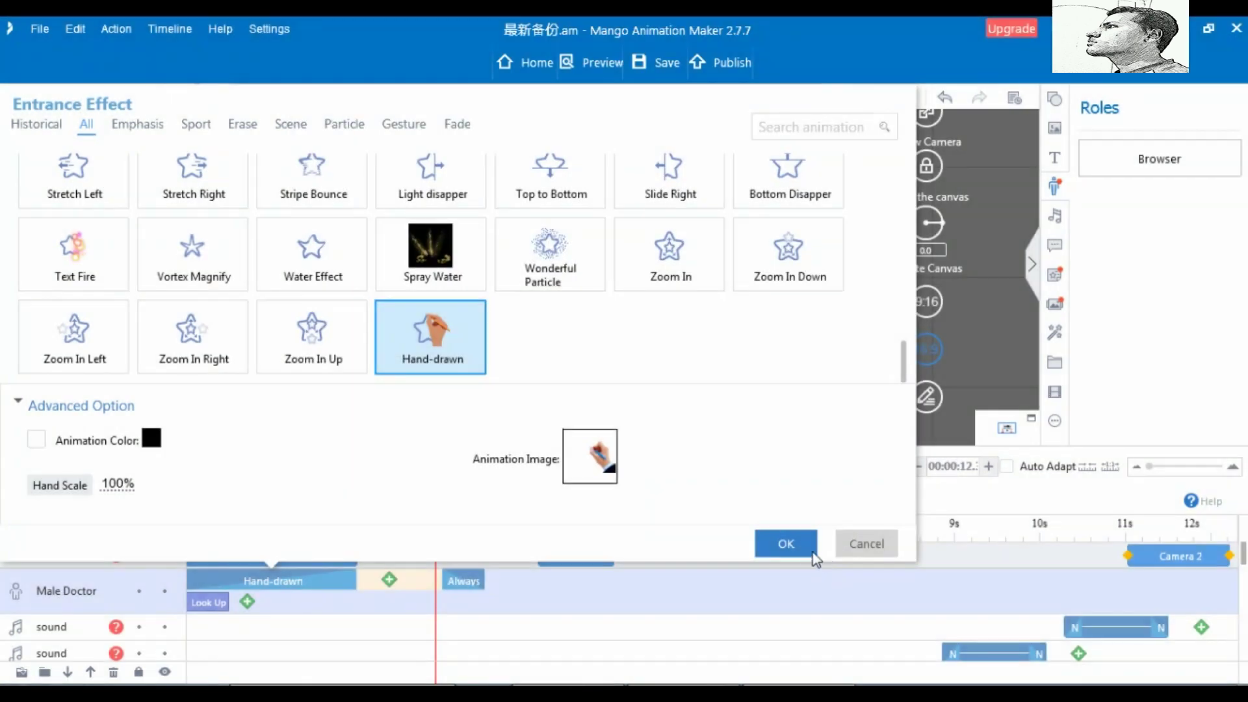
pyautogui.scroll(3, 557, 348)
pyautogui.scroll(3, 558, 351)
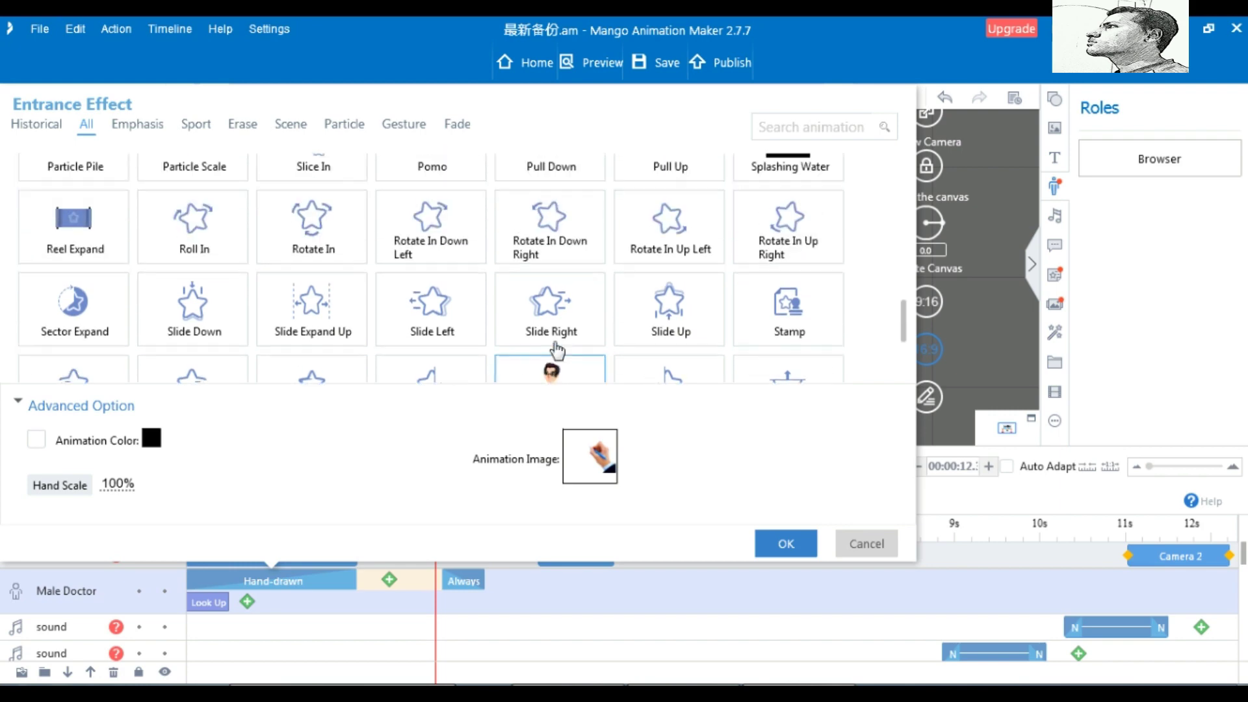
pyautogui.click(151, 126)
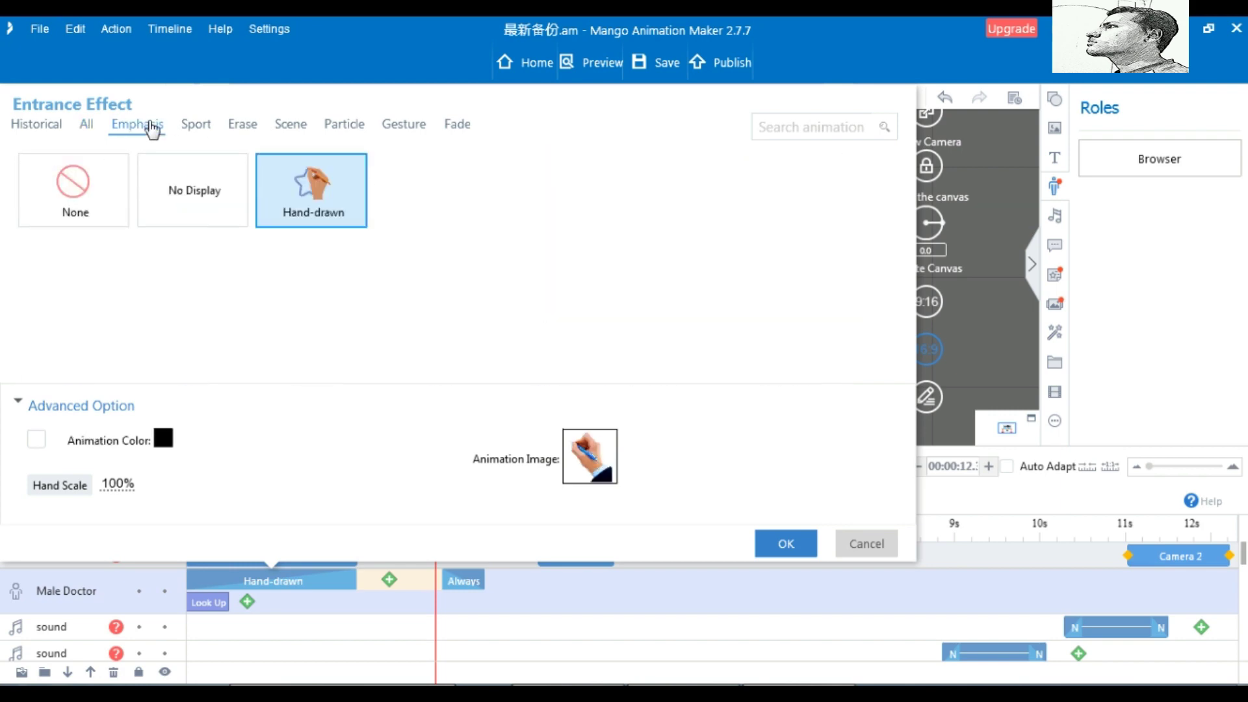
pyautogui.click(201, 128)
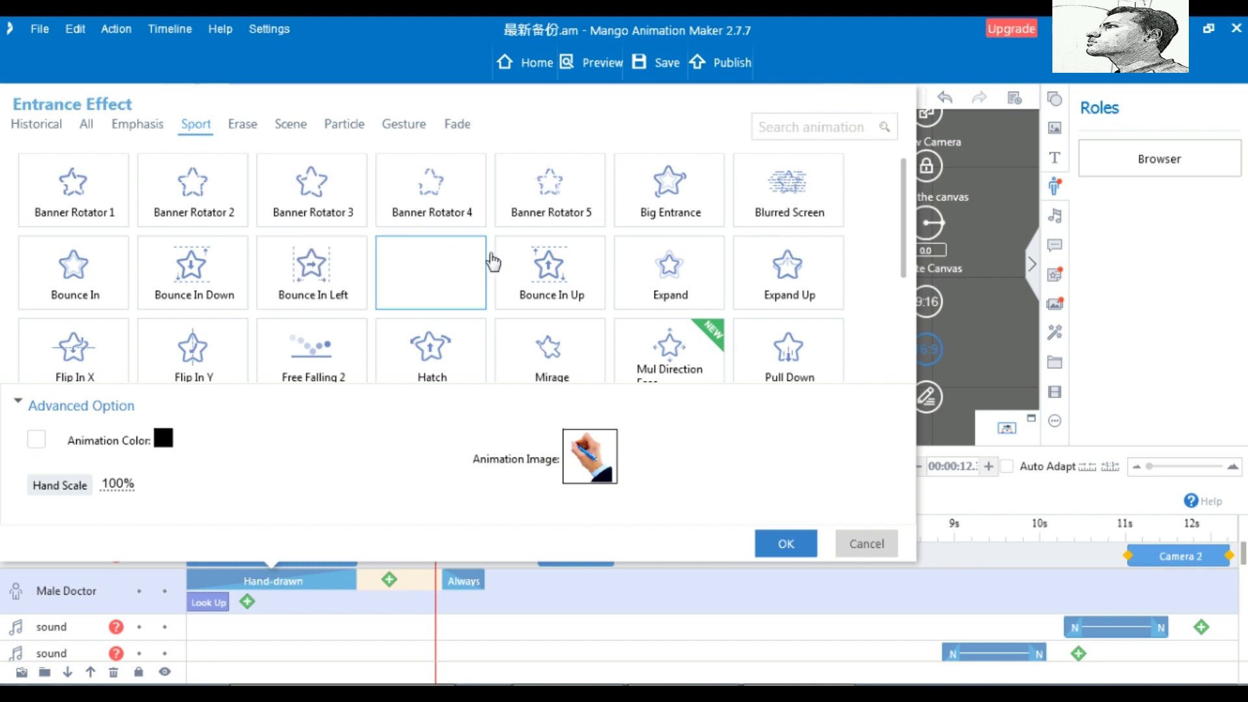
pyautogui.scroll(-2, 493, 256)
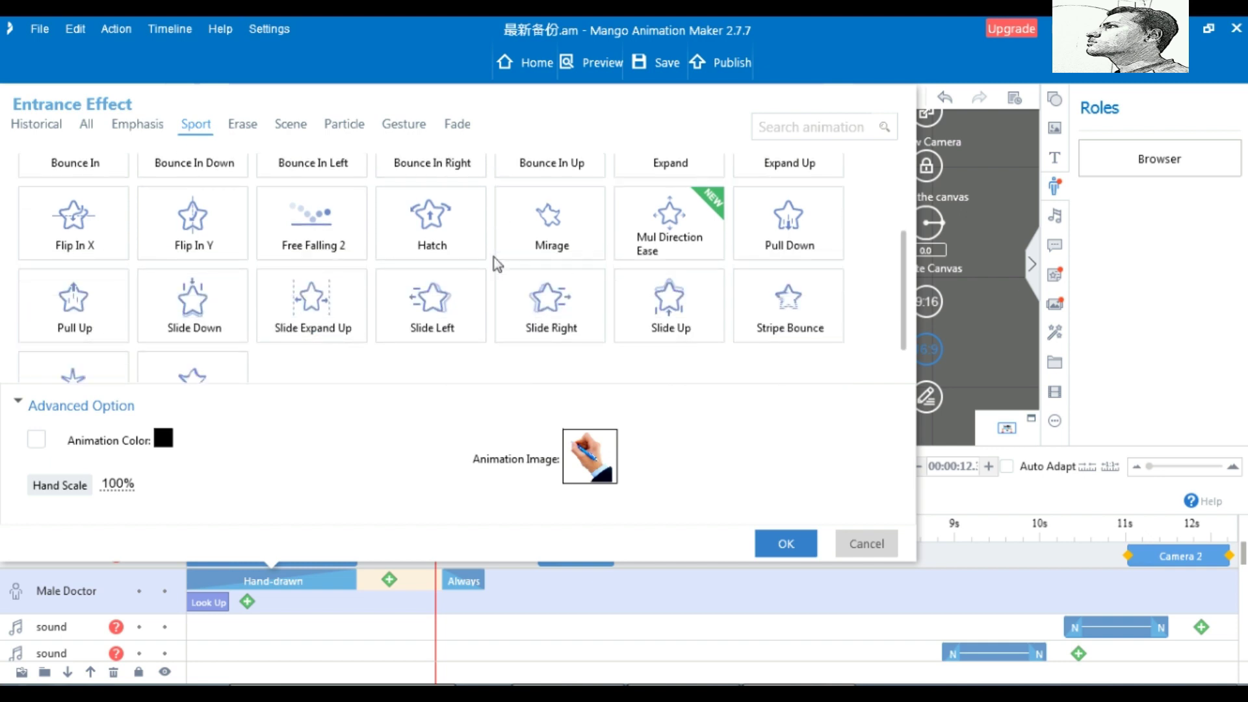
pyautogui.scroll(-1, 494, 256)
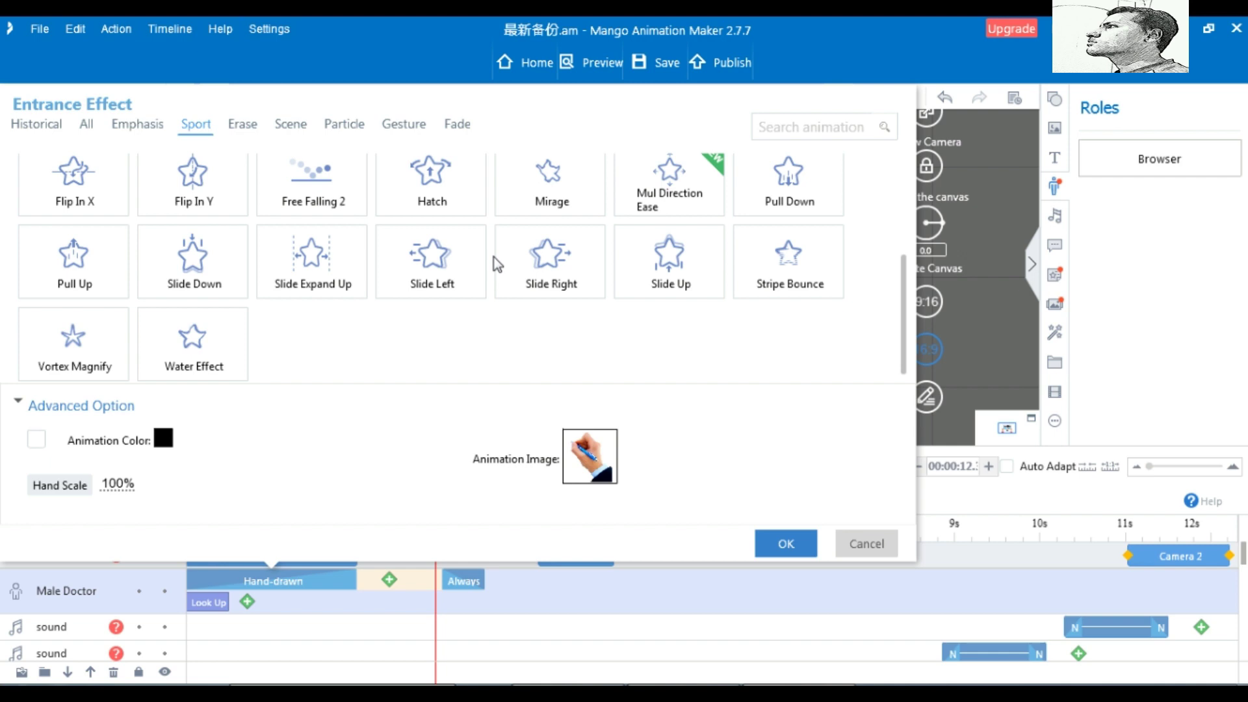
pyautogui.click(246, 129)
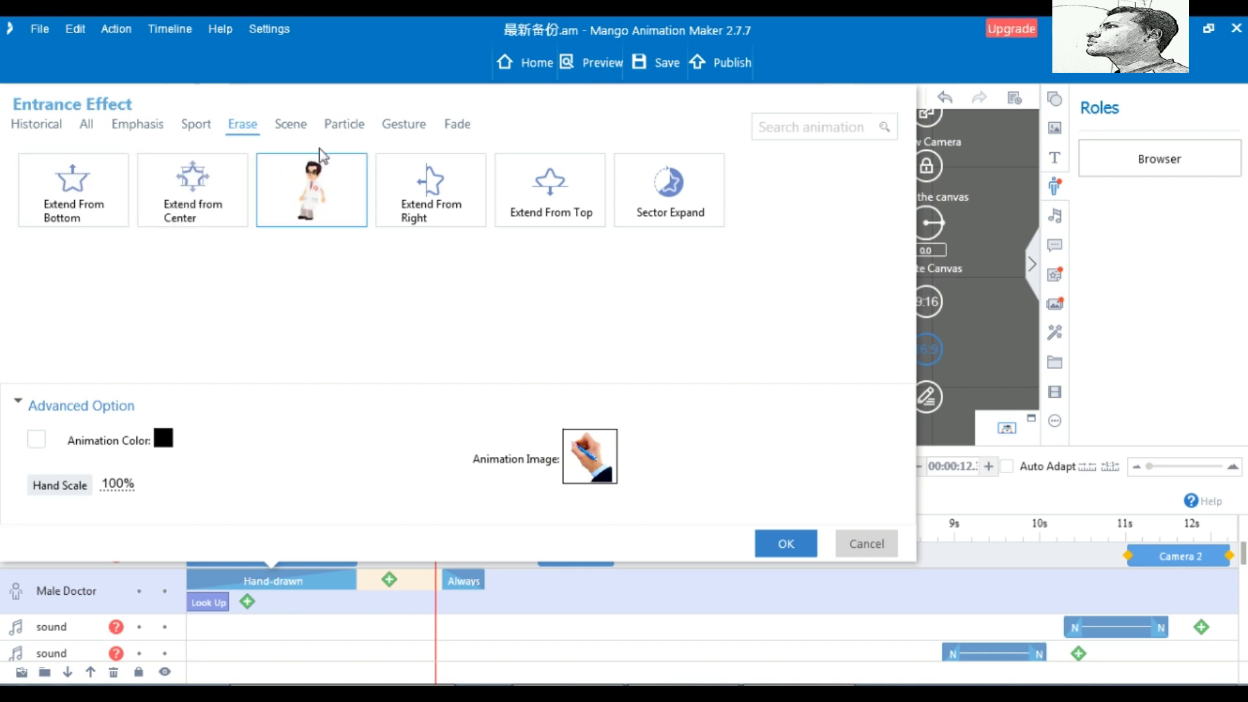
# Browse the Scene, Particle, Gesture and Fade entrance effects, returning to Gesture
pyautogui.click(291, 124)
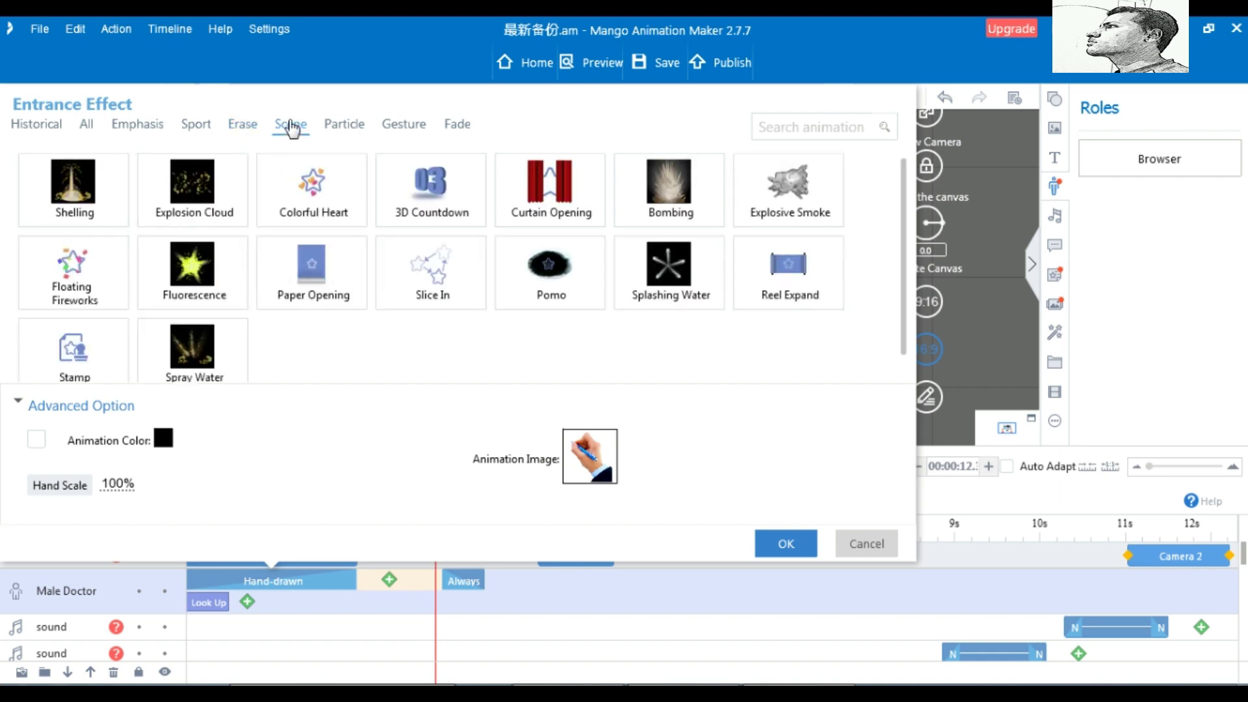
pyautogui.scroll(-1, 367, 265)
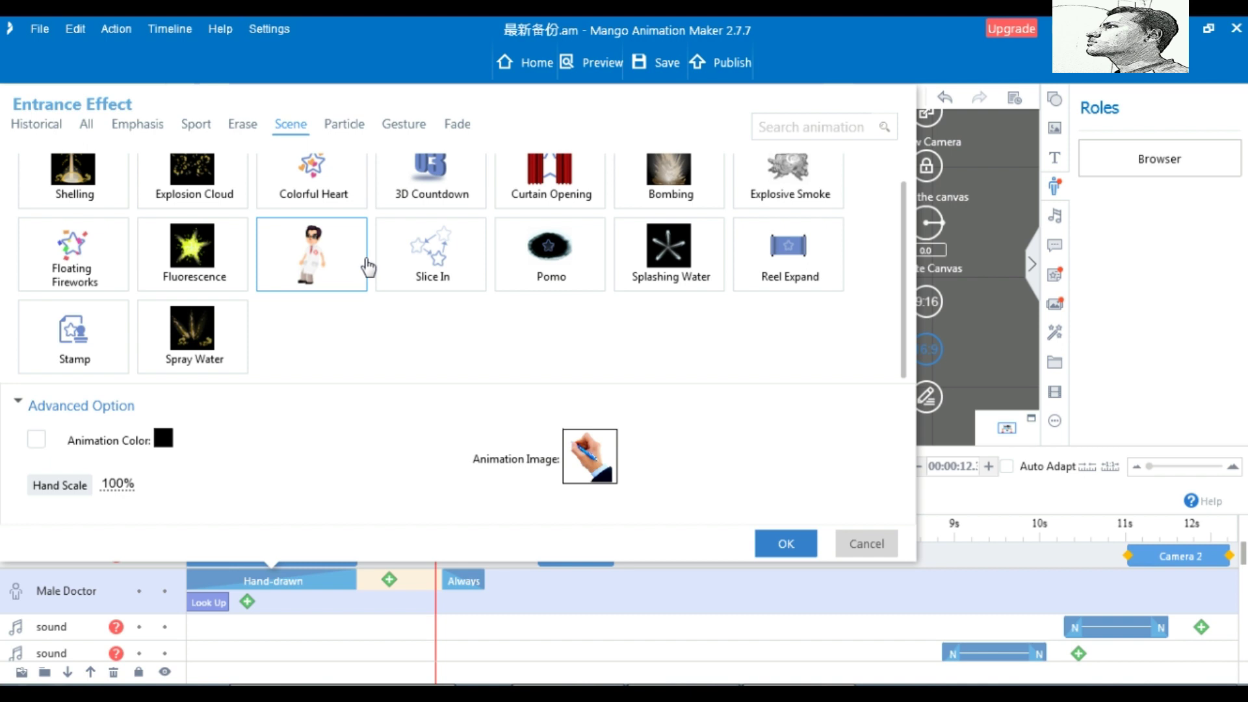
pyautogui.scroll(1, 367, 265)
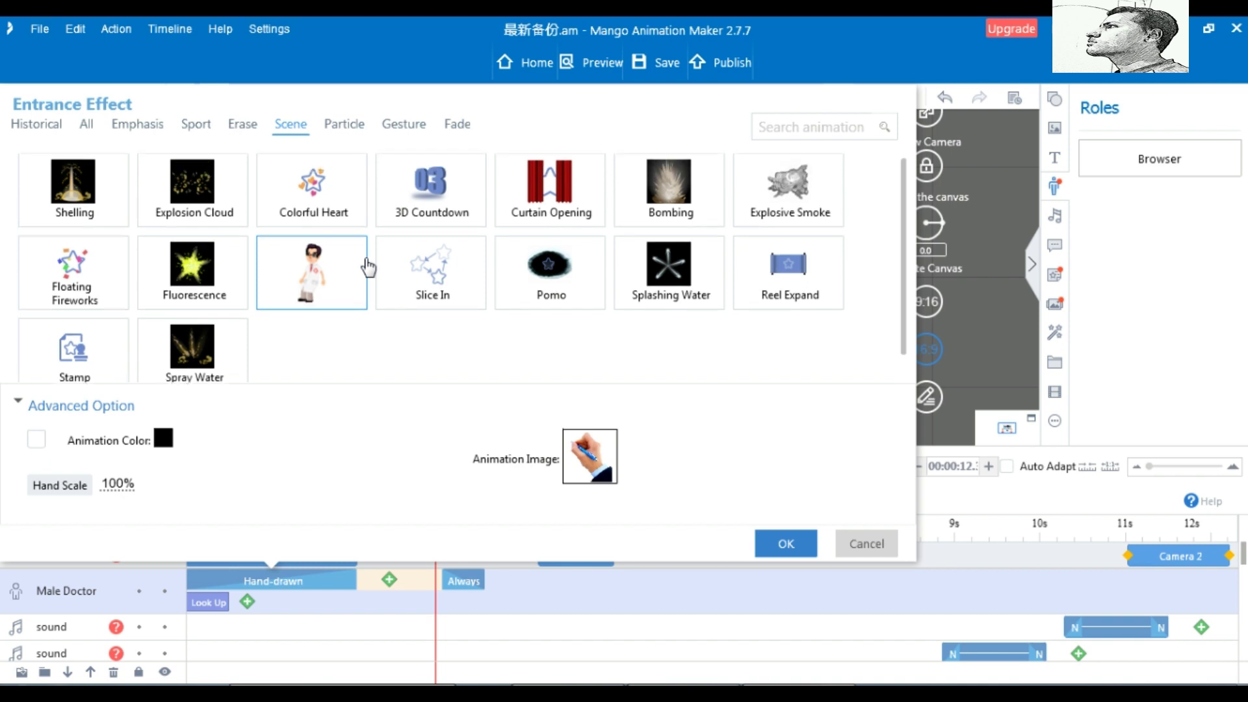
pyautogui.click(345, 125)
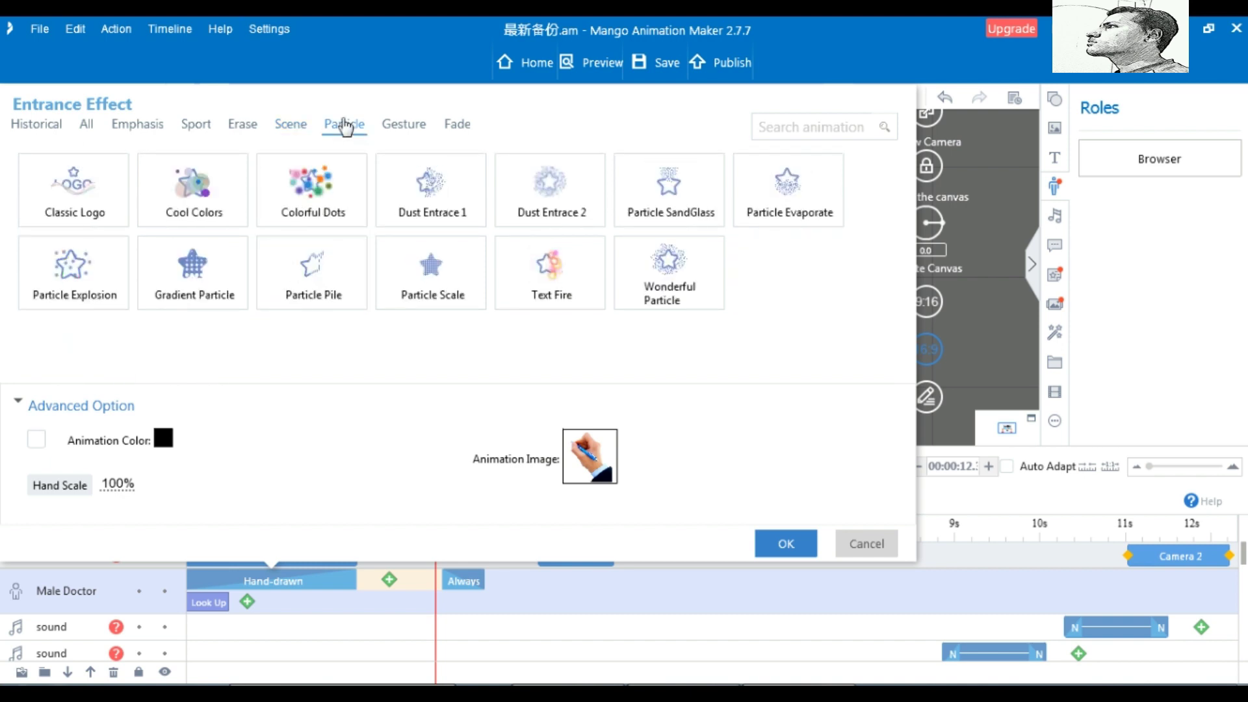
pyautogui.click(404, 126)
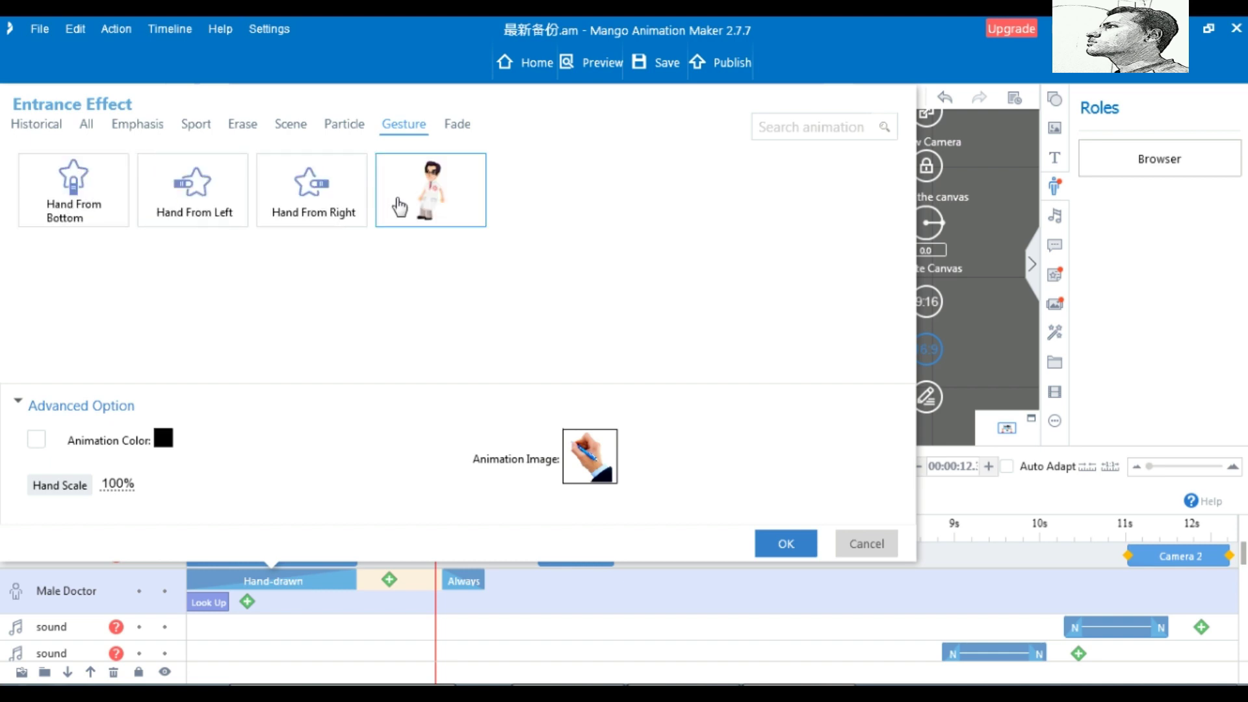
pyautogui.click(459, 126)
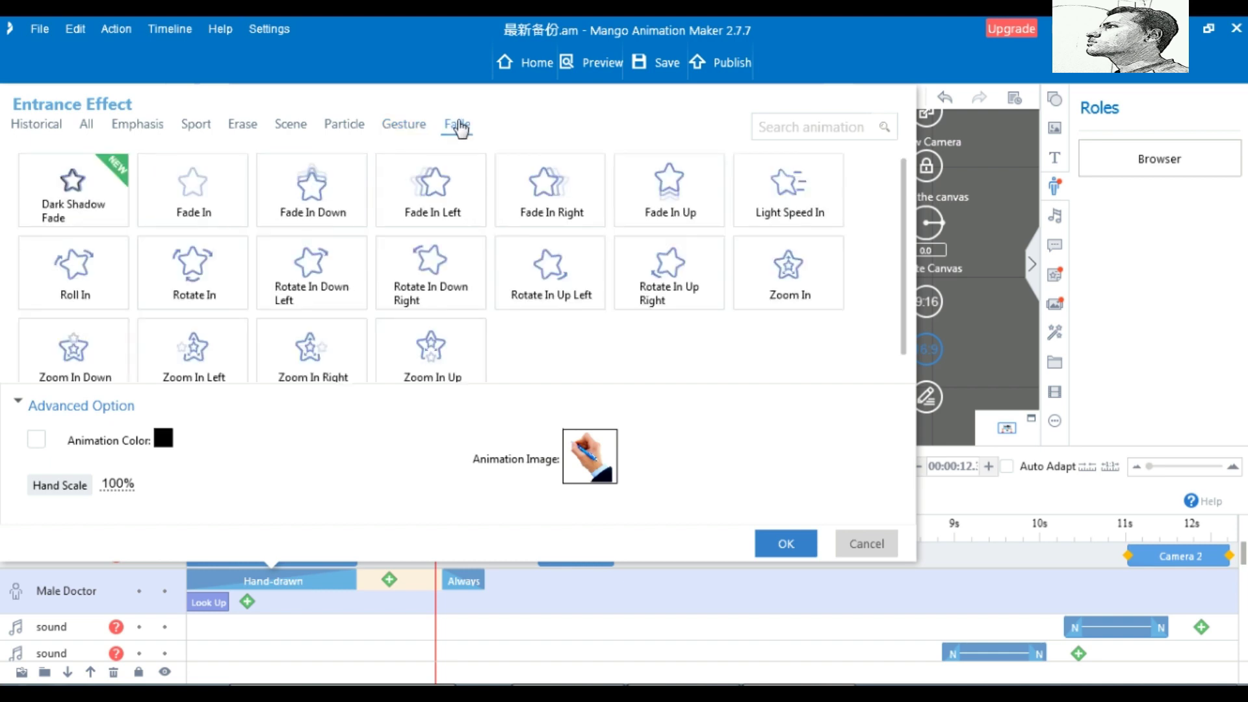
pyautogui.scroll(-1, 429, 260)
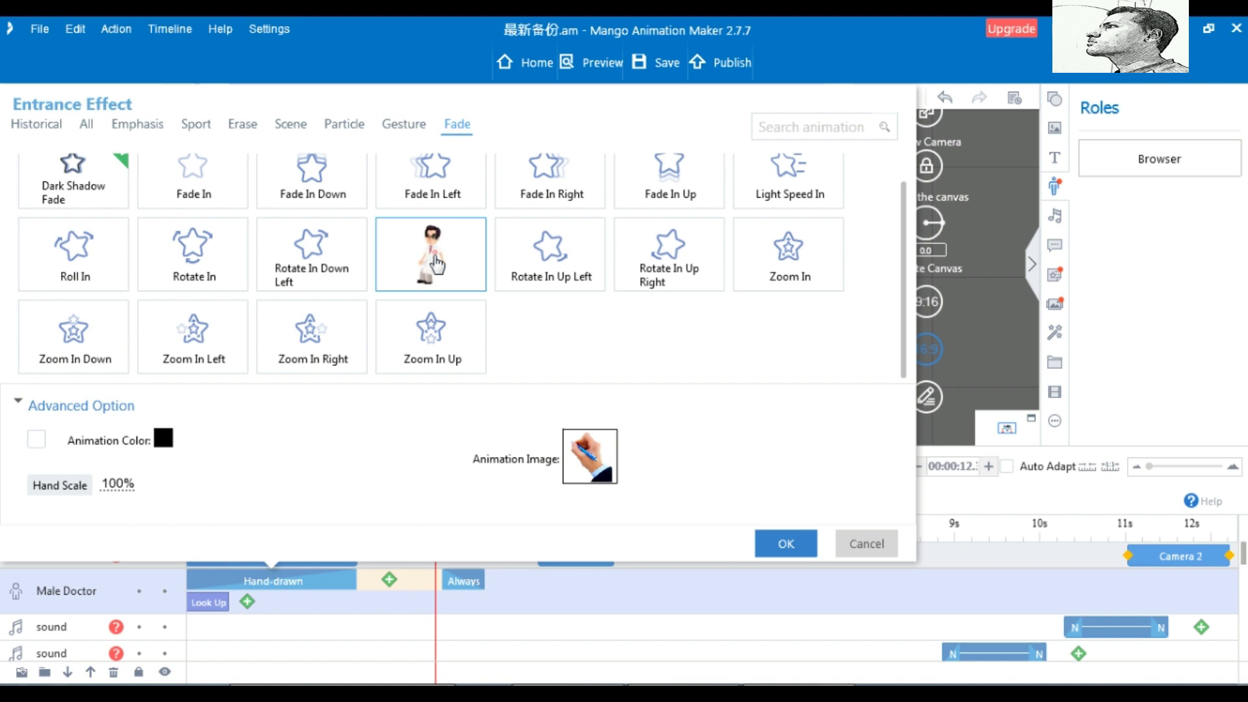
pyautogui.click(399, 124)
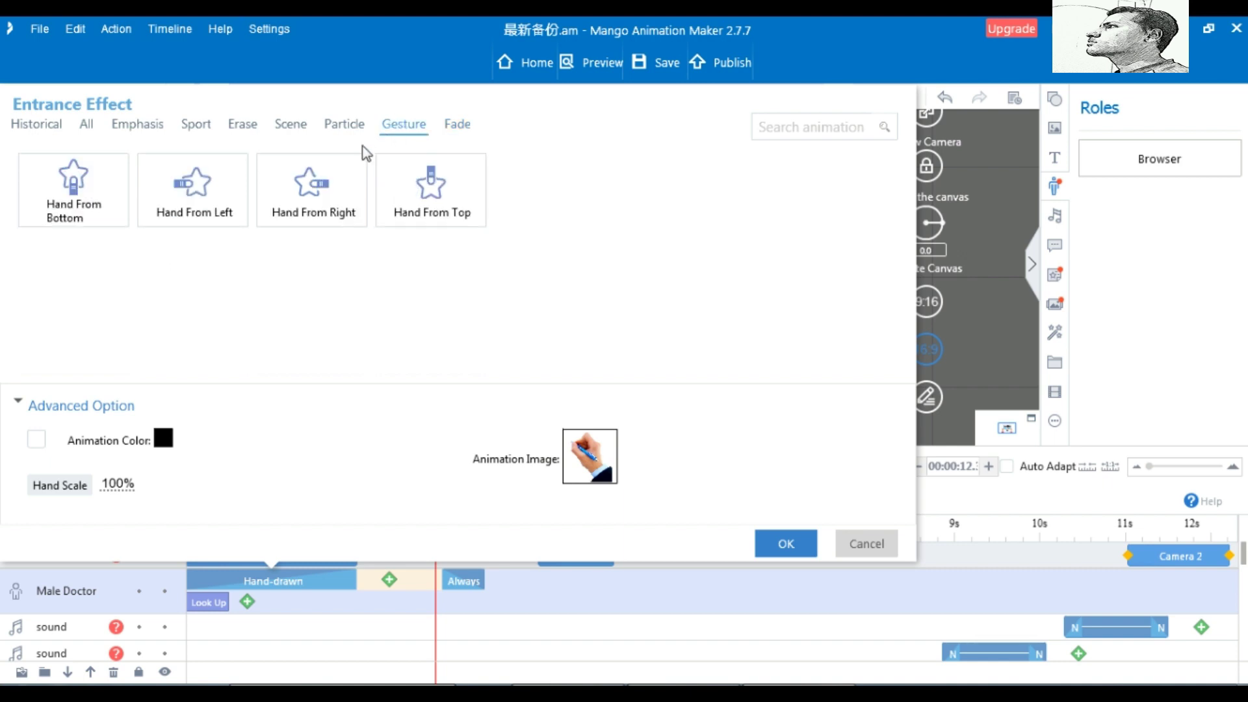
# Apply Hand From Left to the Male Doctor and rewind the playhead to 0s
pyautogui.click(216, 213)
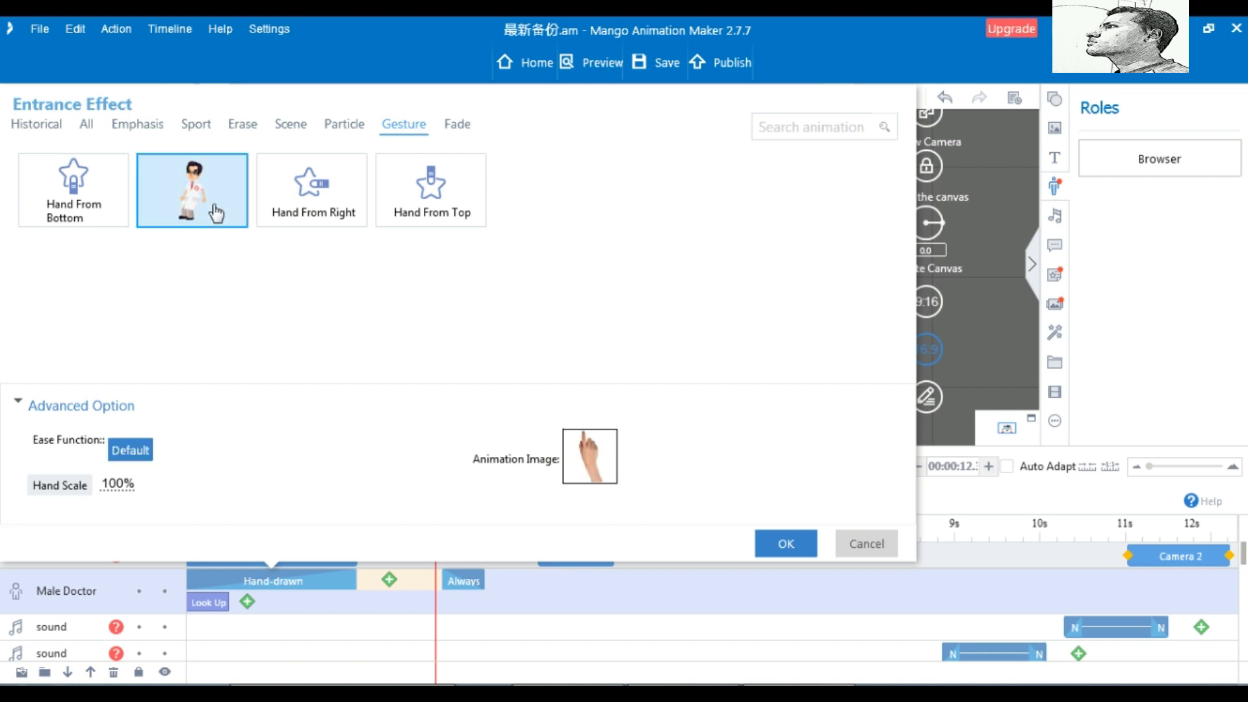
pyautogui.click(782, 546)
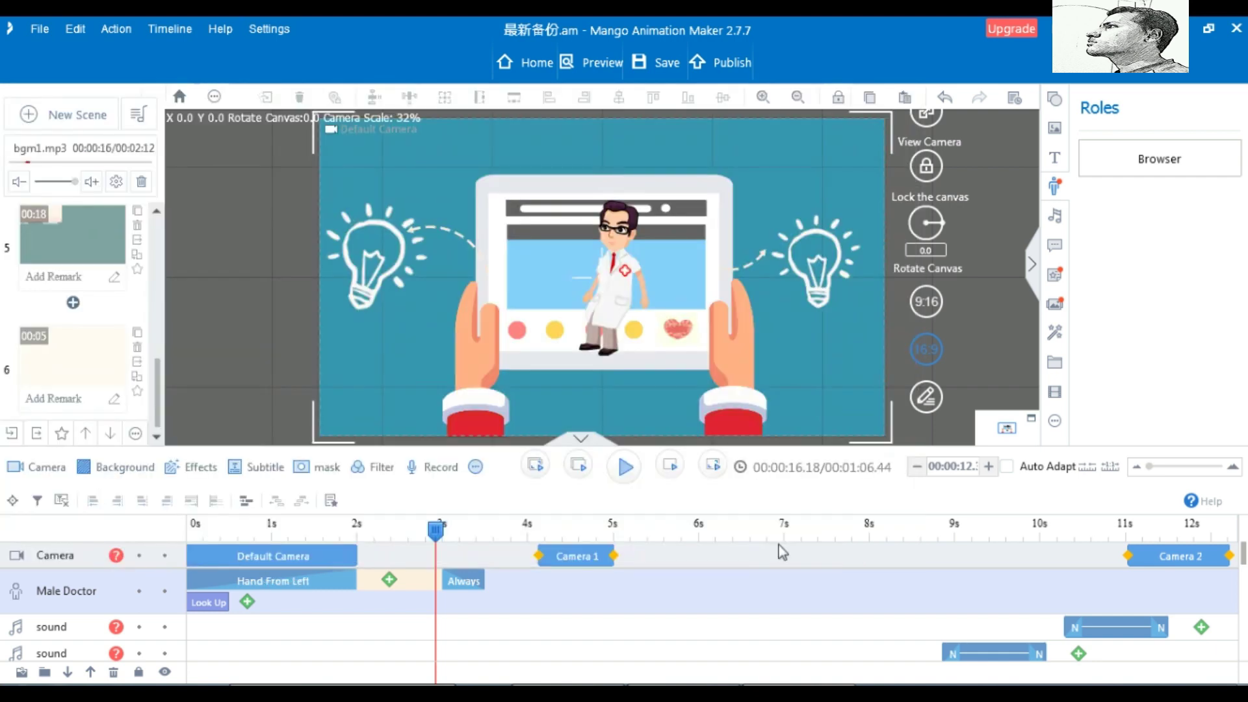
pyautogui.moveTo(437, 532); pyautogui.dragTo(166, 553)
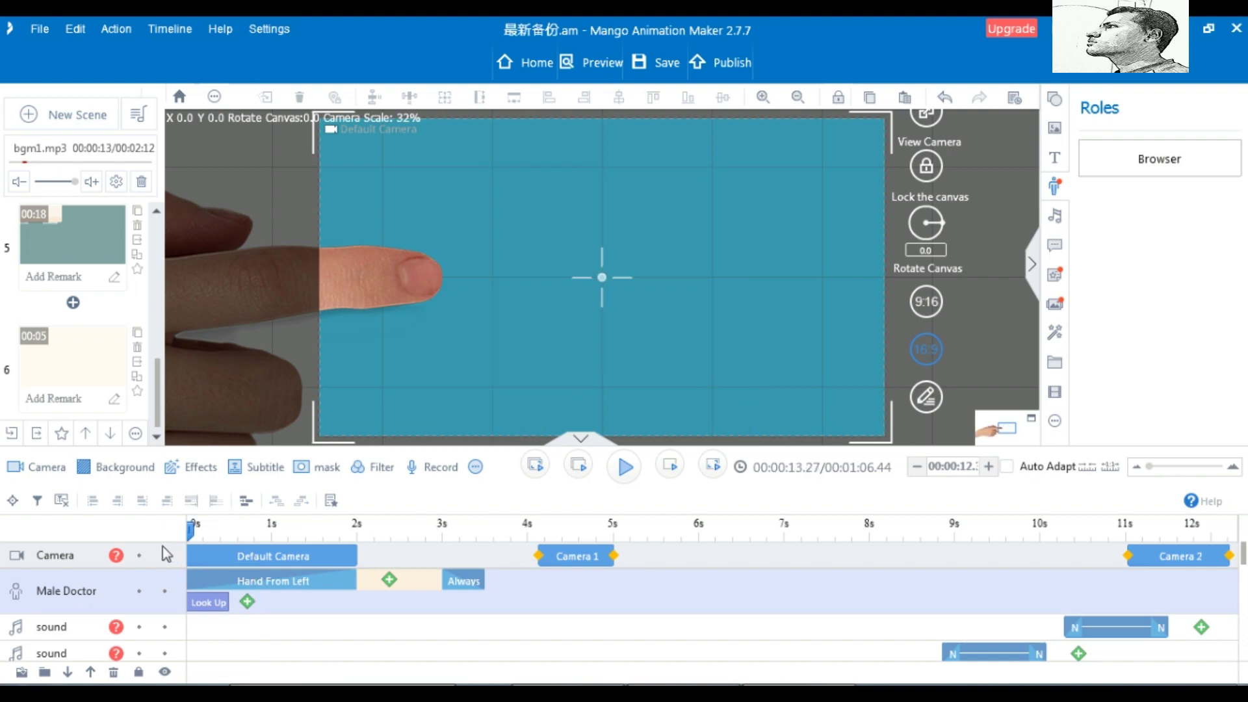
# Preview the animation, then replace the doctor's entrance with Hand-drawn using the pencil-hand image
pyautogui.click(625, 468)
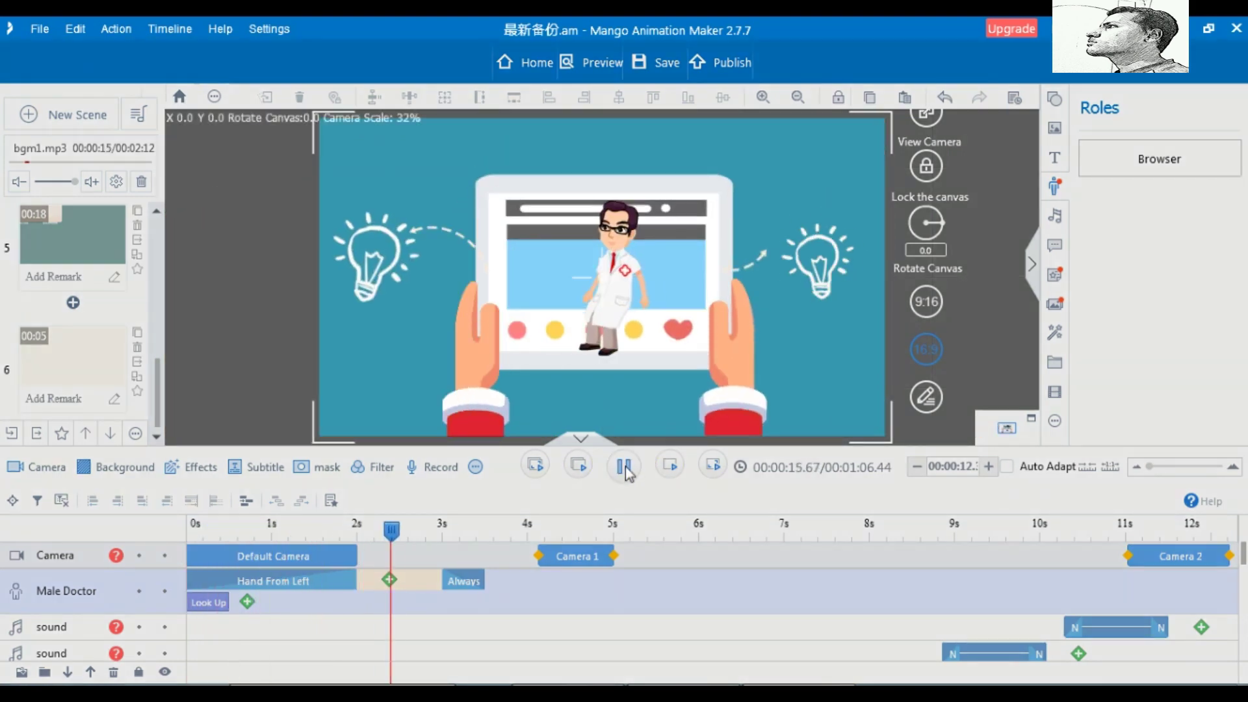
pyautogui.click(625, 468)
pyautogui.rightClick(305, 585)
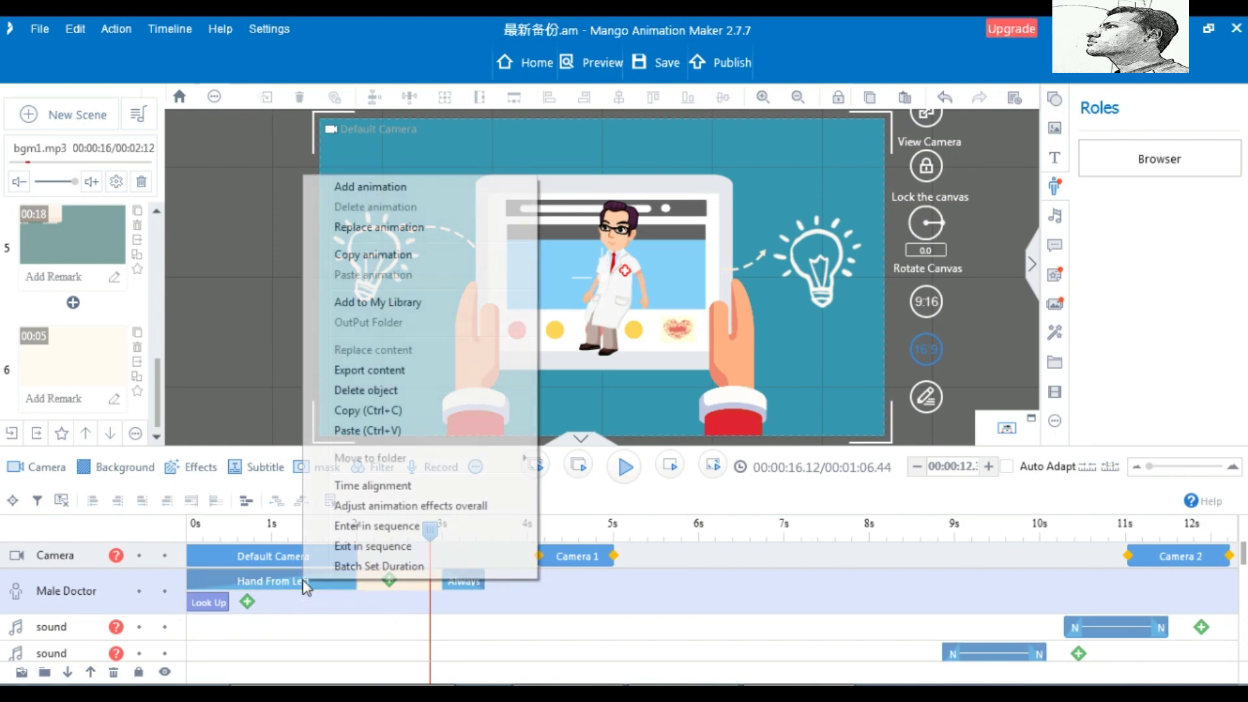
pyautogui.click(364, 227)
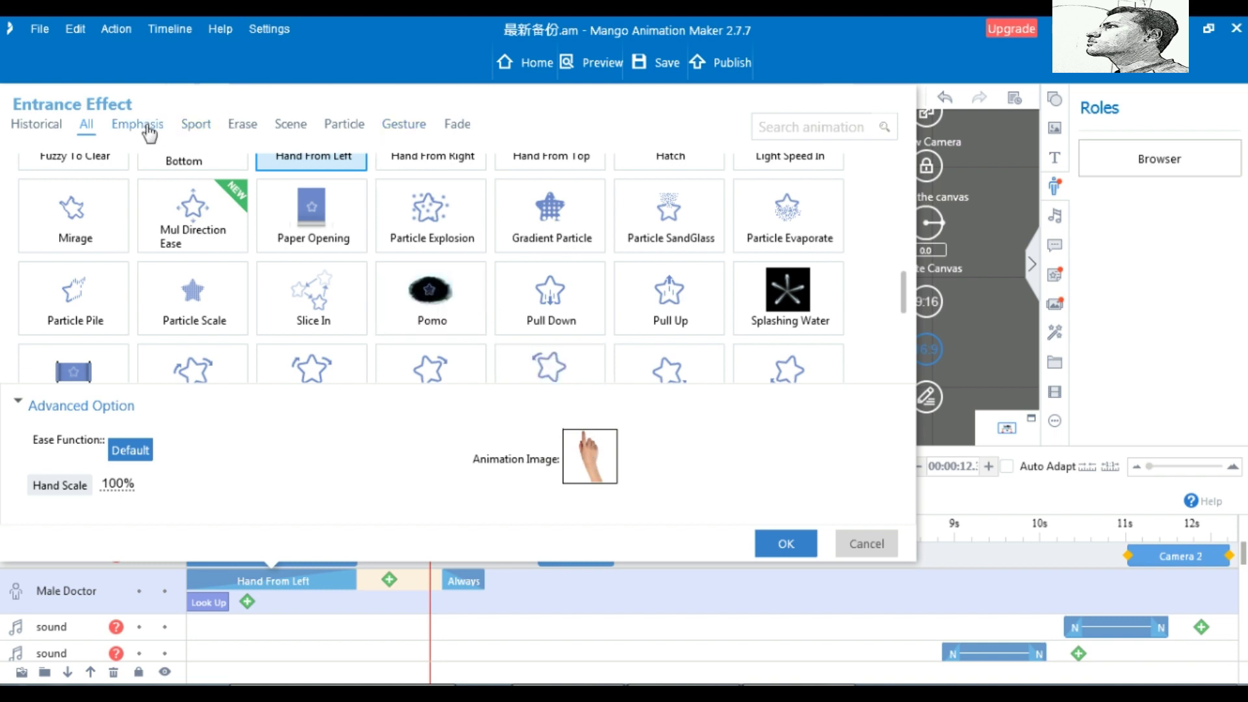
pyautogui.click(46, 126)
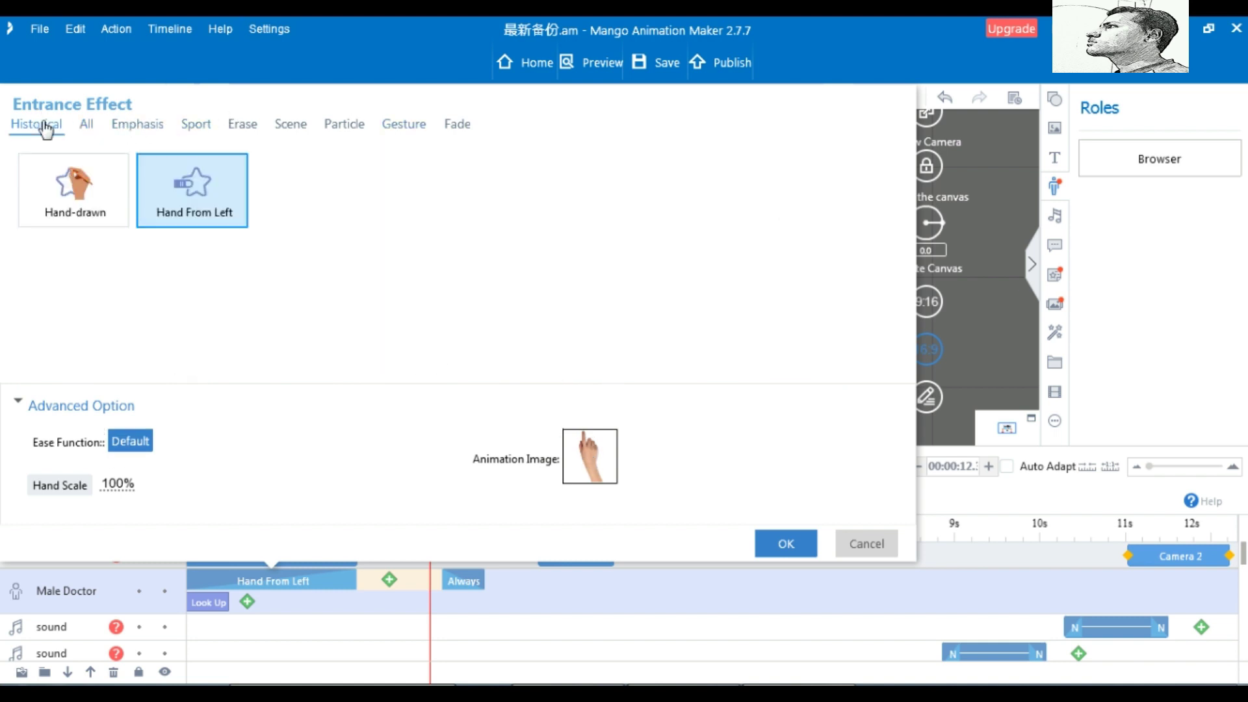
pyautogui.click(82, 199)
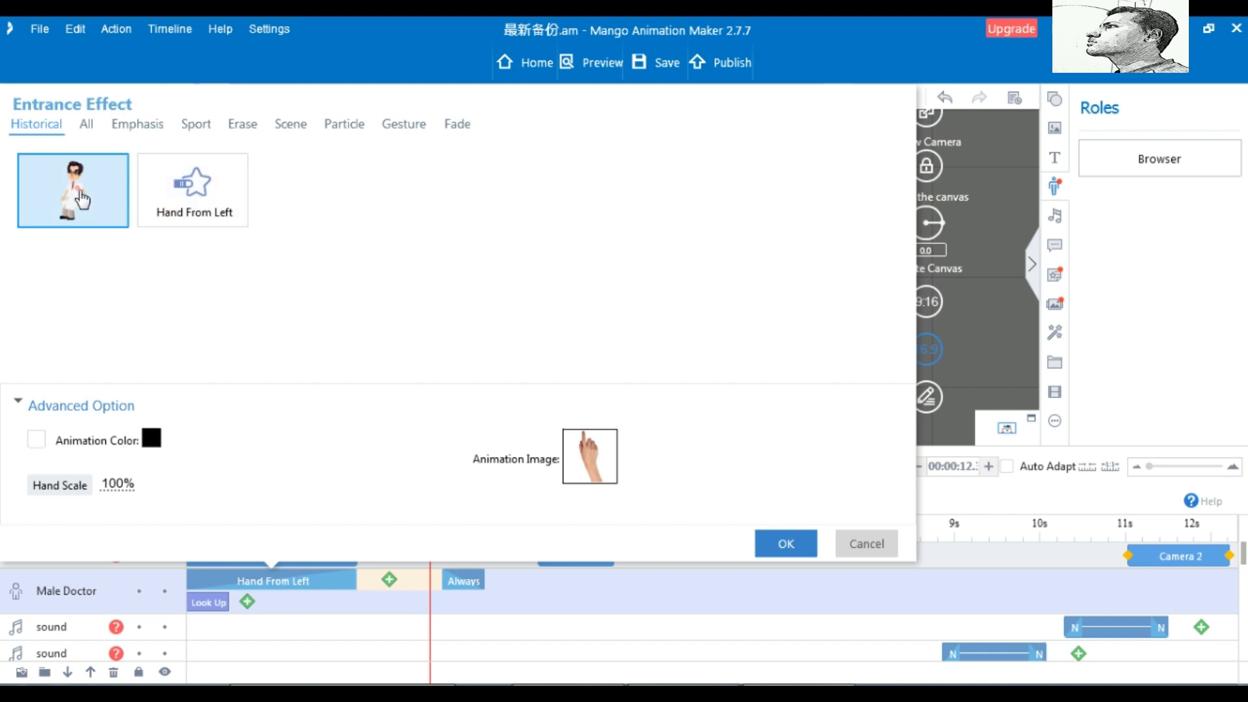
pyautogui.click(590, 463)
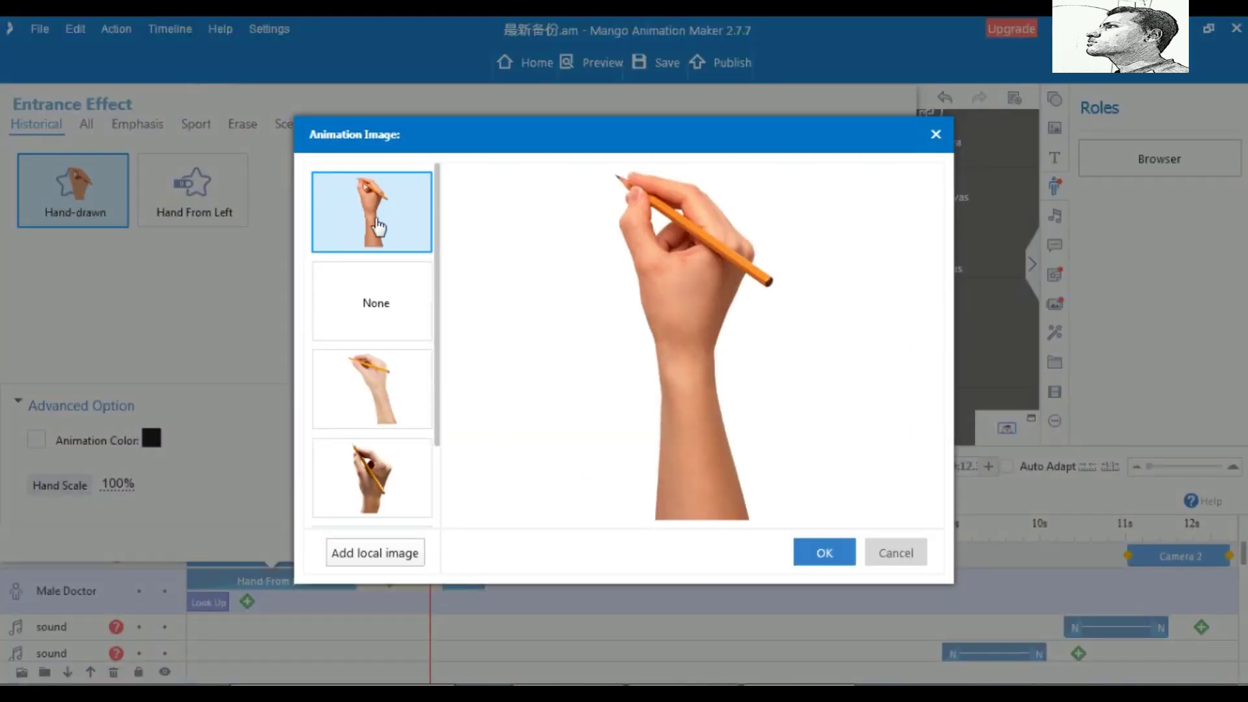
pyautogui.click(825, 560)
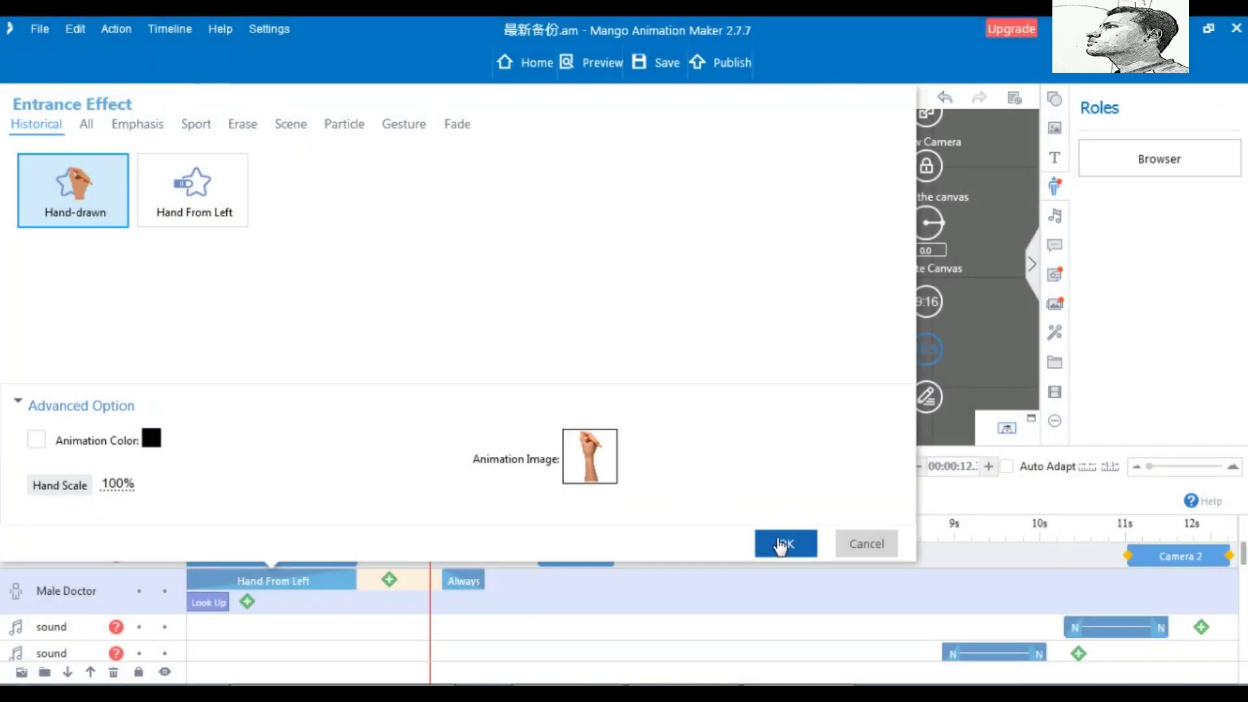
# Confirm the Hand-drawn entrance, preview it from 0s, then show the Callout library
pyautogui.click(780, 544)
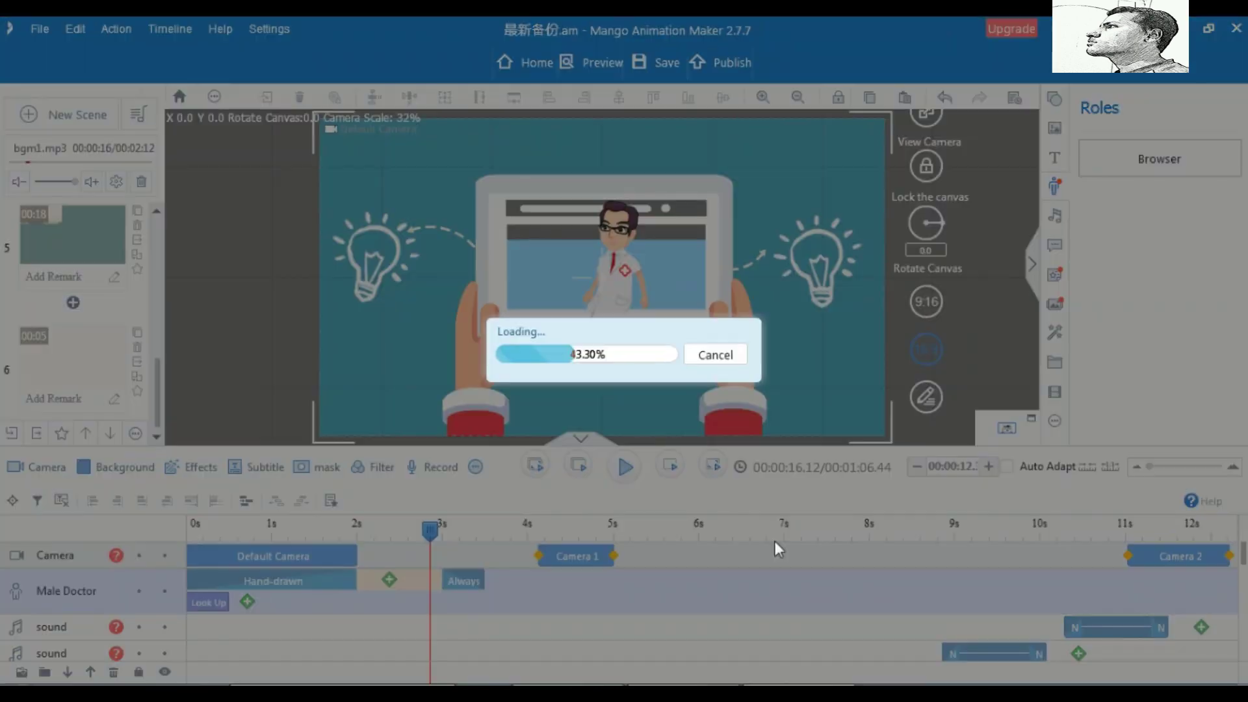
pyautogui.moveTo(430, 532); pyautogui.dragTo(184, 548)
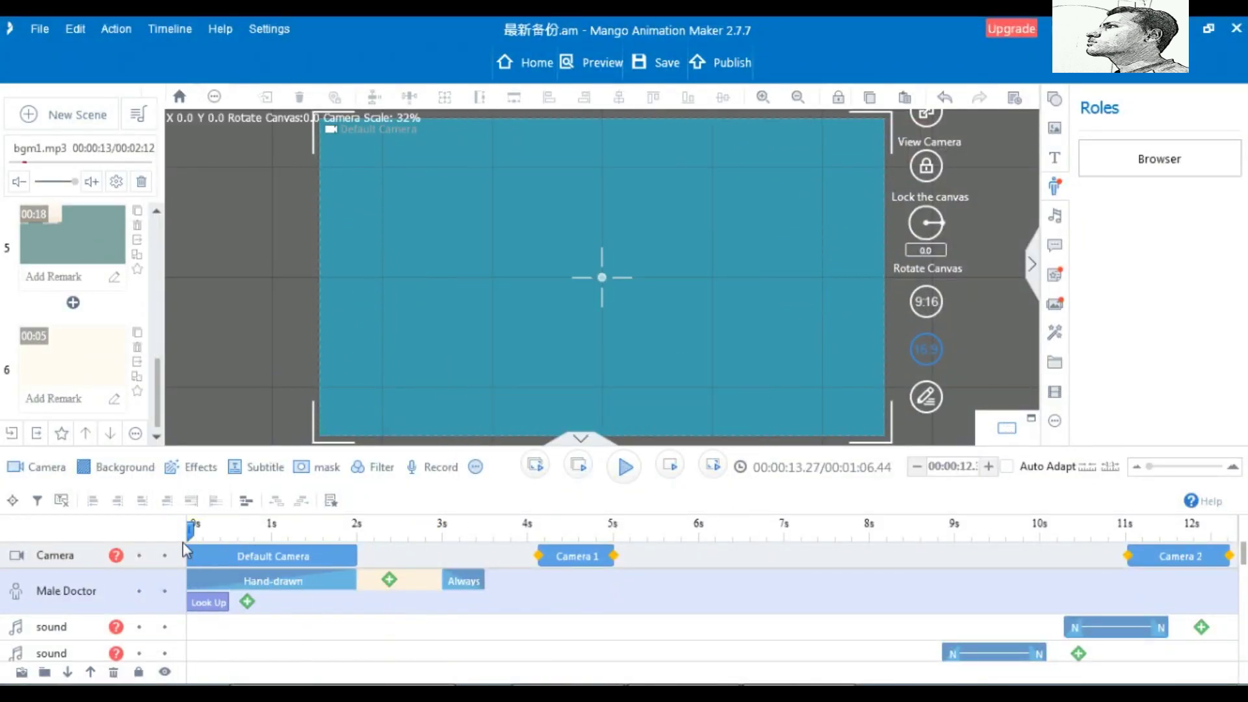
pyautogui.click(296, 574)
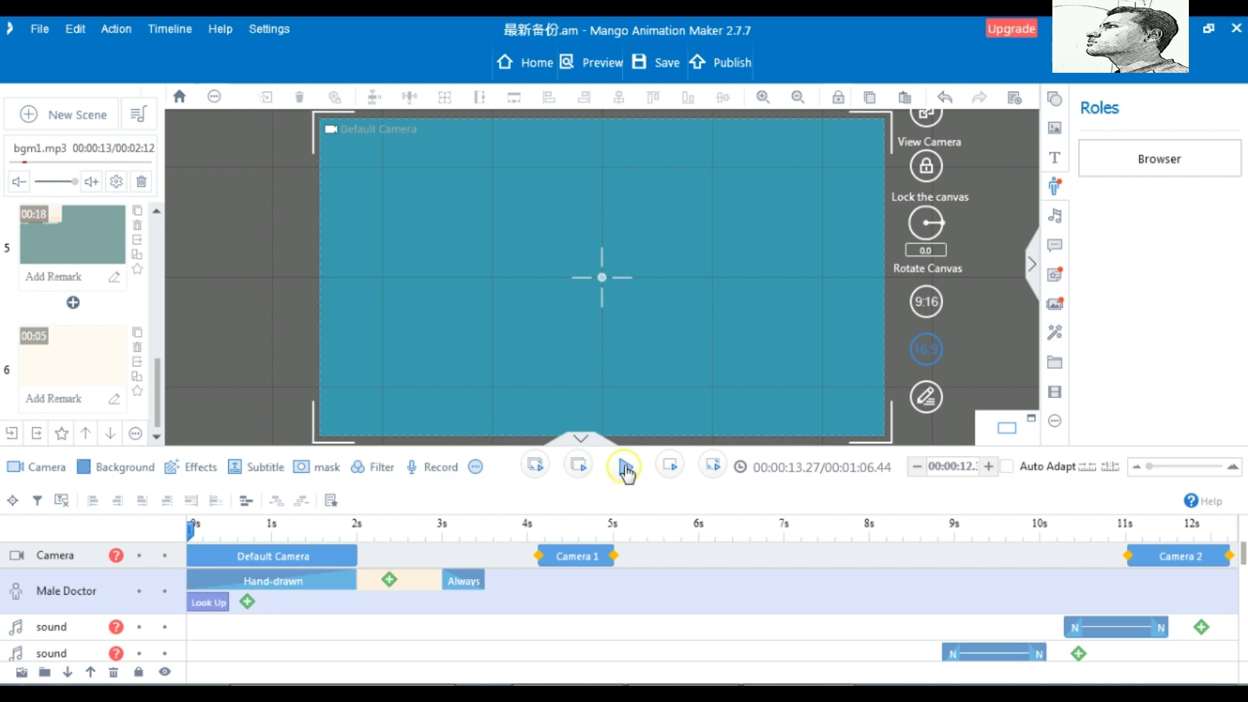
pyautogui.click(625, 468)
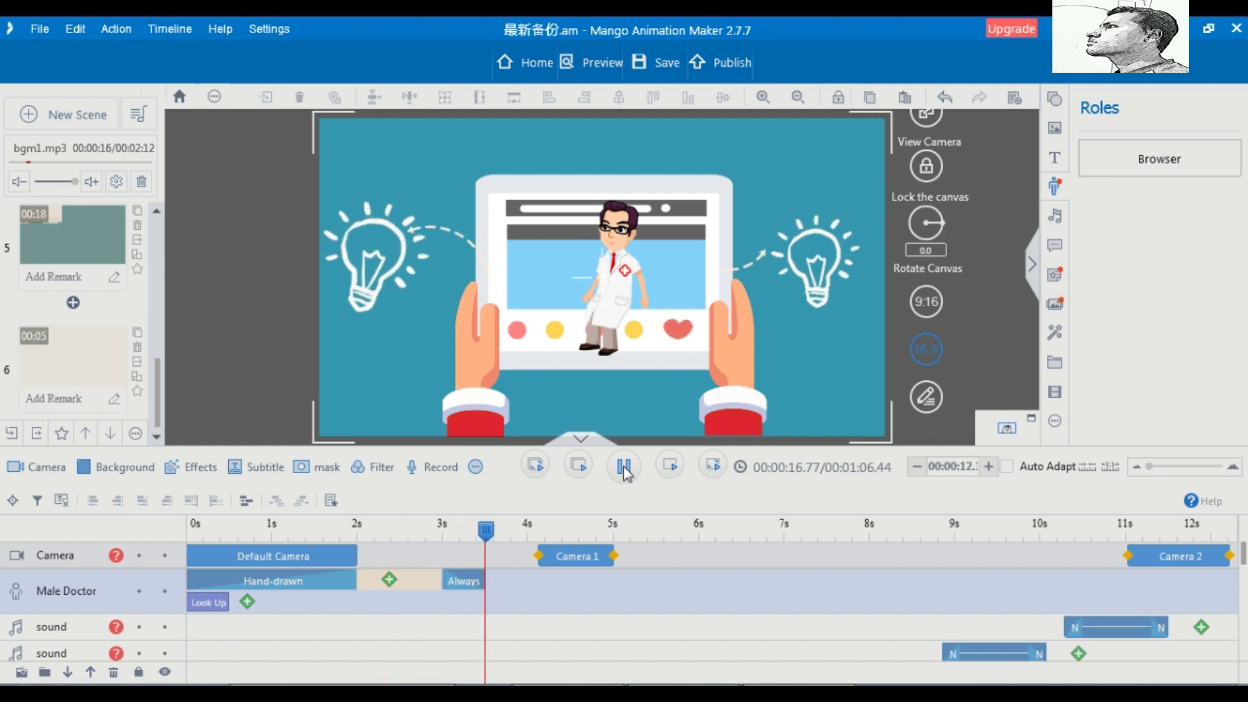
pyautogui.click(625, 471)
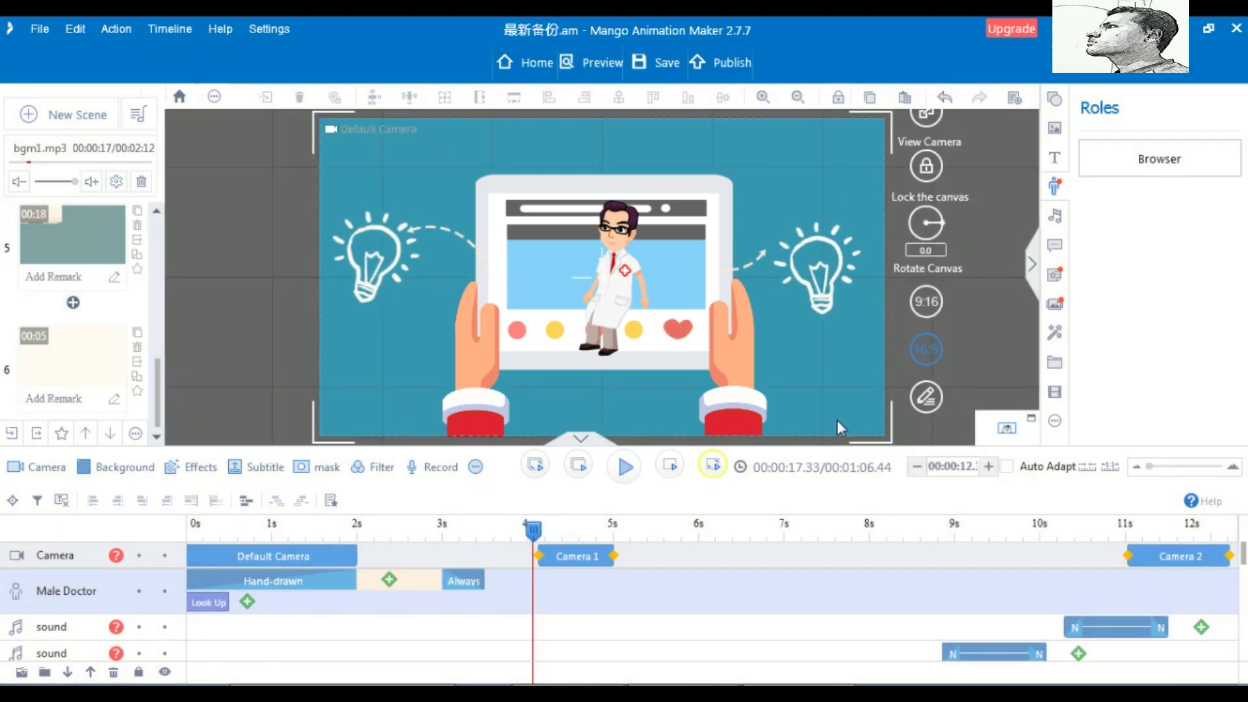
pyautogui.click(1056, 248)
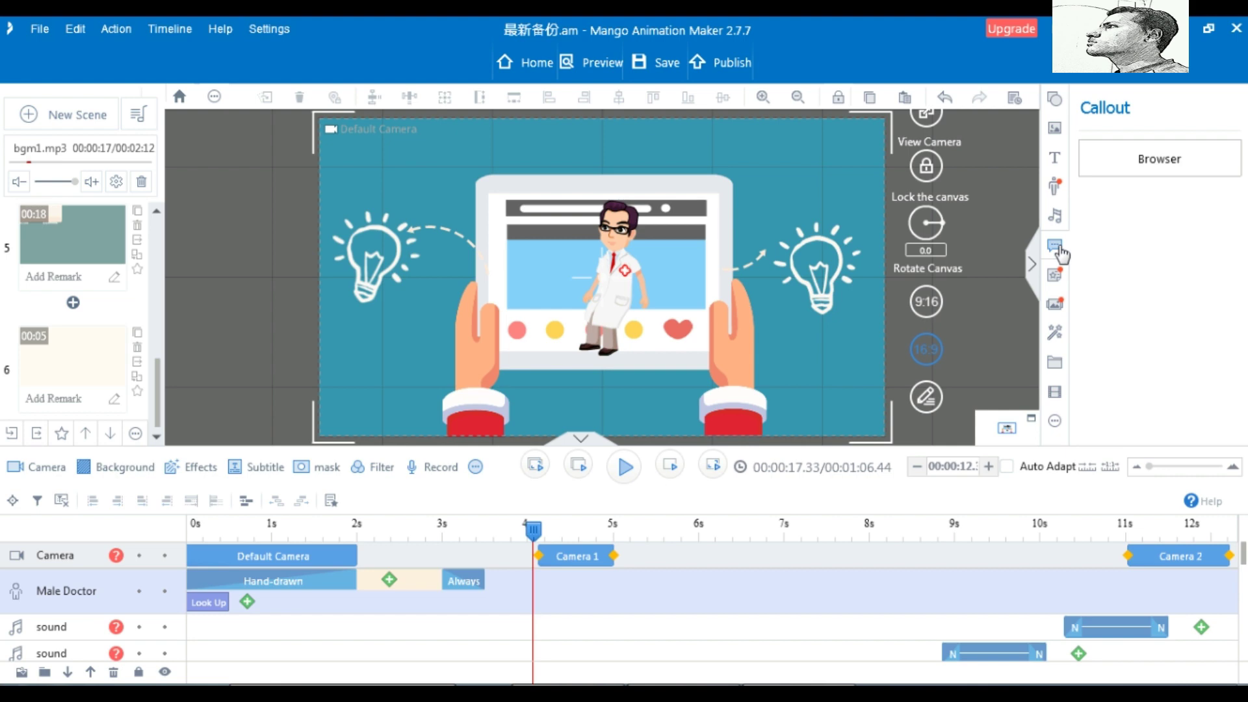
pyautogui.click(1161, 165)
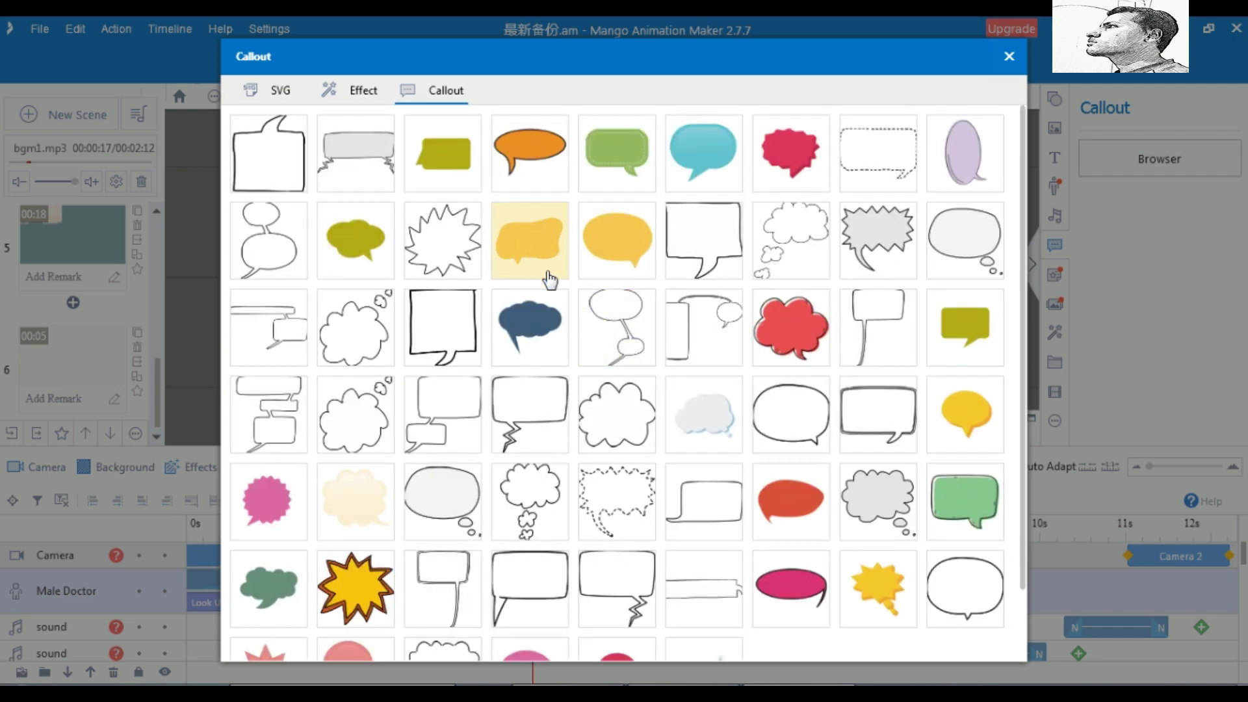
pyautogui.scroll(-1, 550, 280)
pyautogui.click(358, 92)
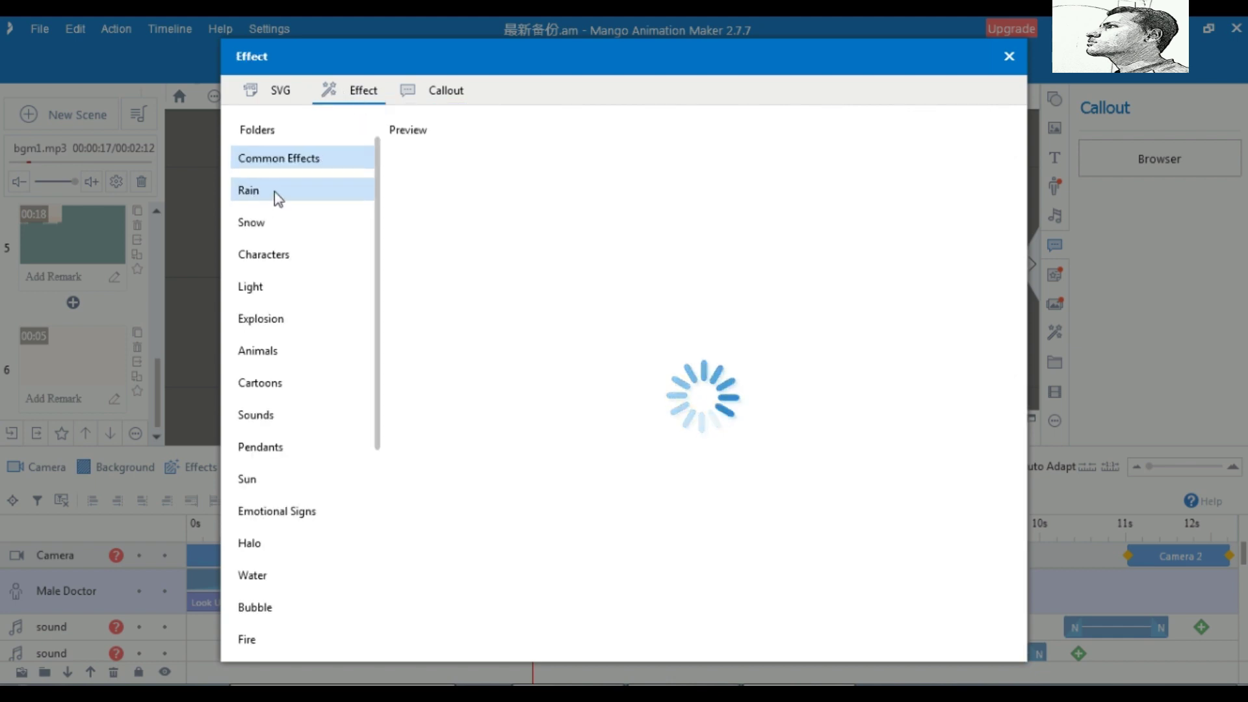
pyautogui.scroll(-1, 314, 313)
pyautogui.scroll(-3, 315, 314)
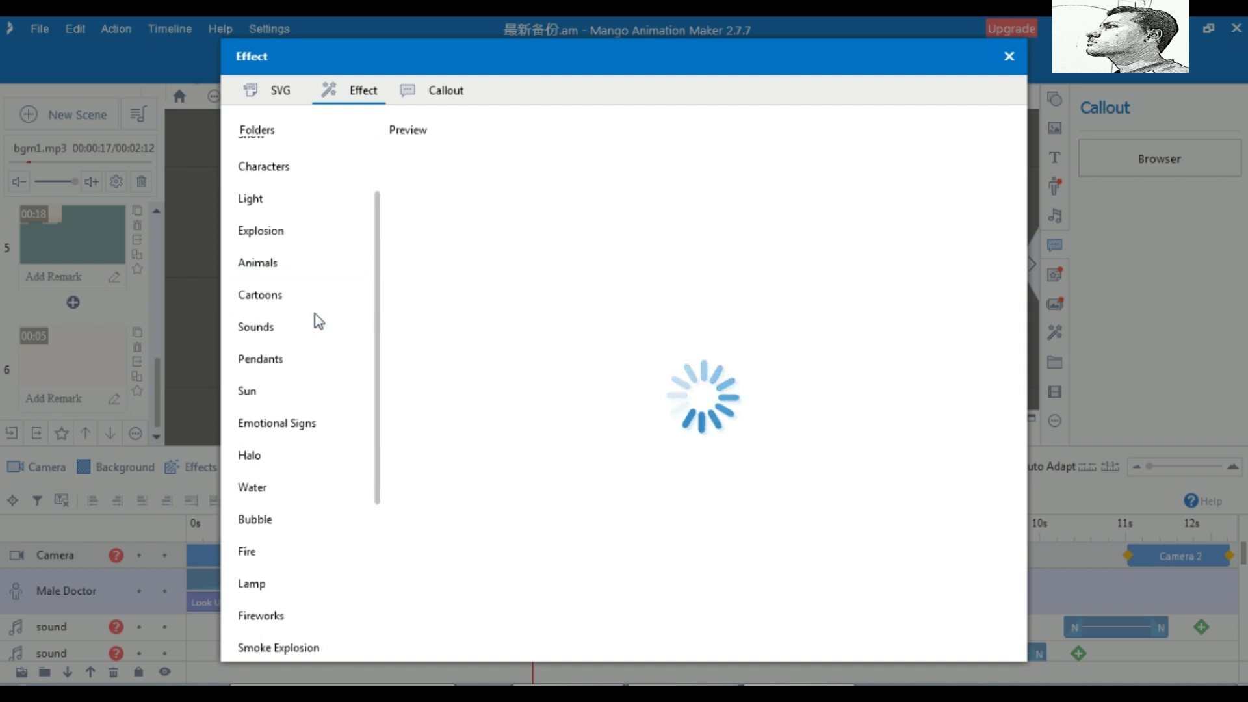
pyautogui.scroll(-1, 314, 314)
pyautogui.scroll(-1, 315, 322)
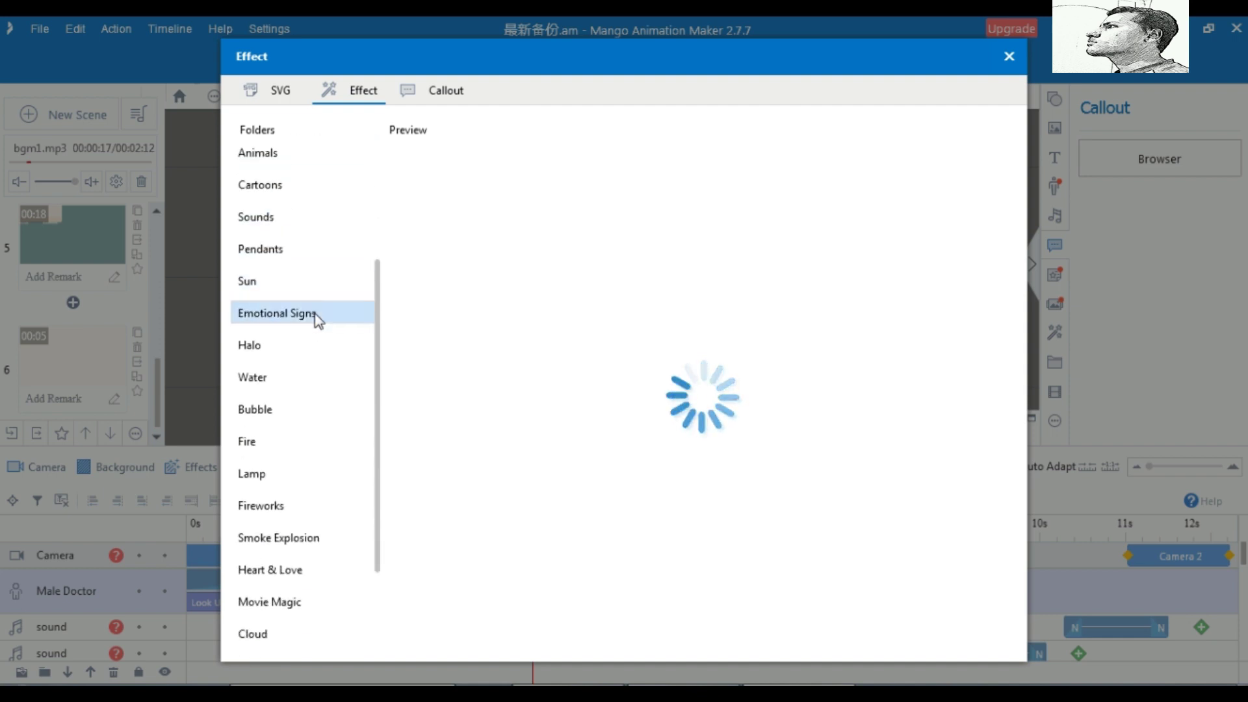
pyautogui.scroll(-3, 316, 319)
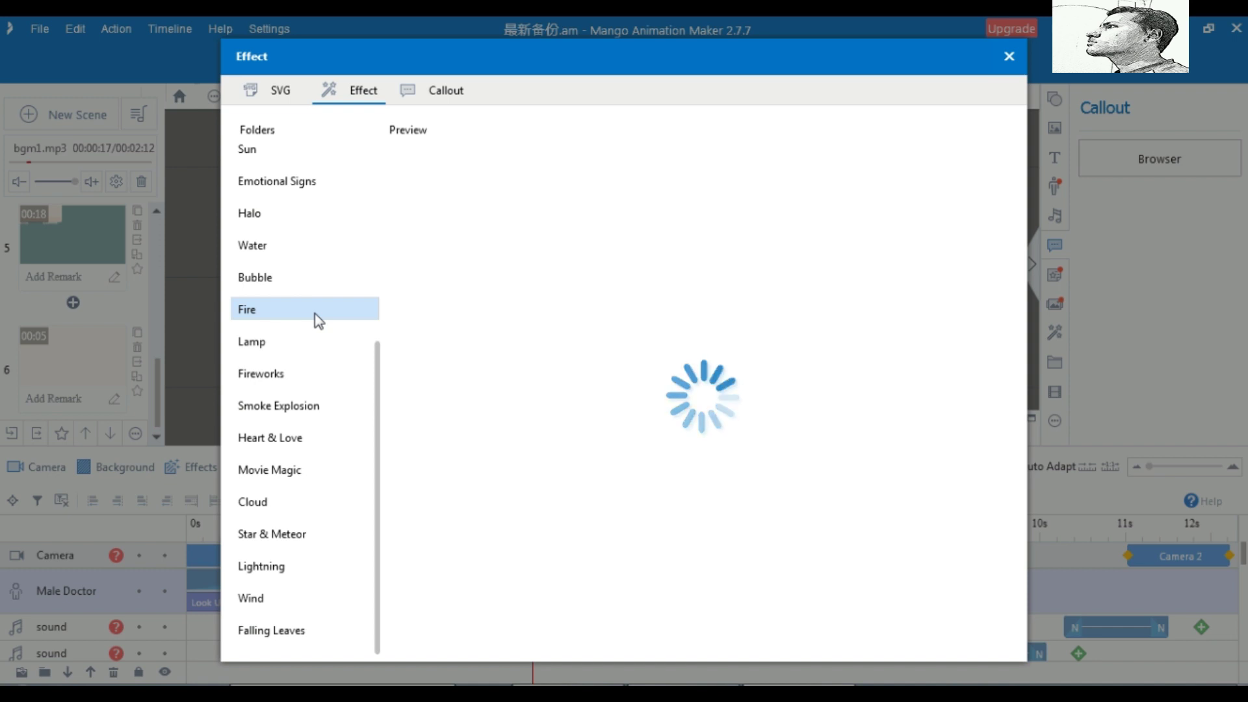
pyautogui.scroll(5, 316, 319)
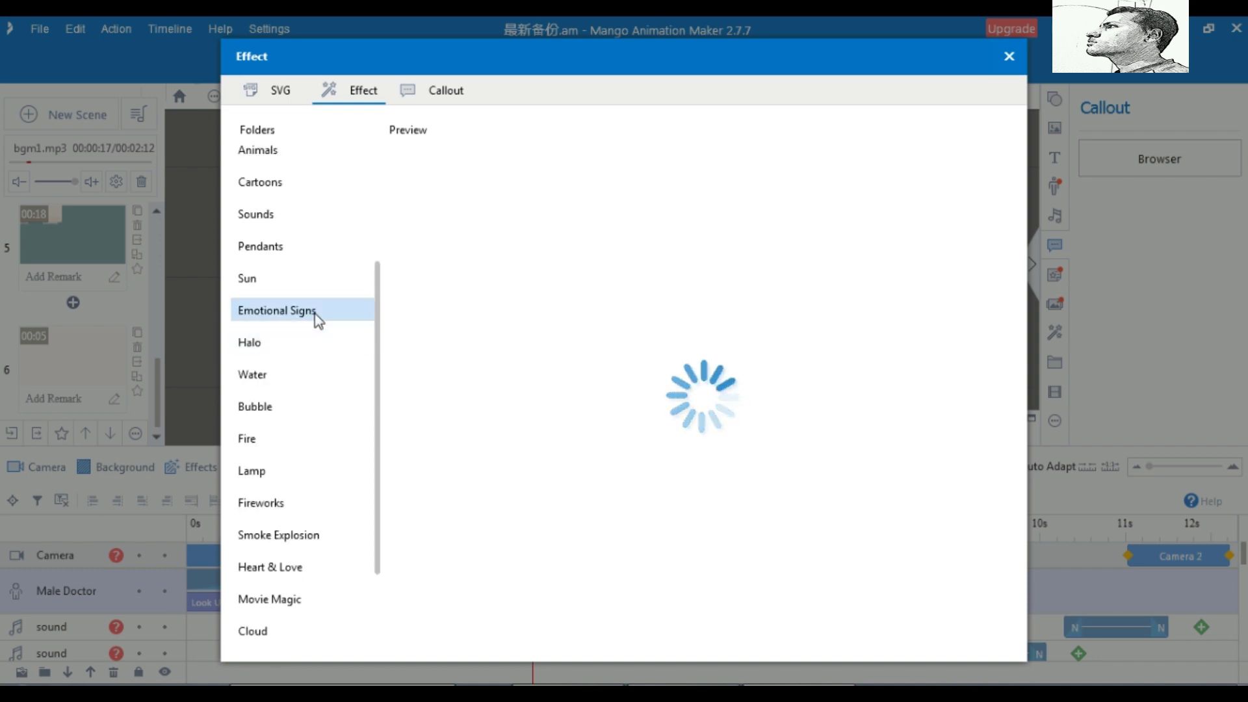
pyautogui.scroll(3, 316, 318)
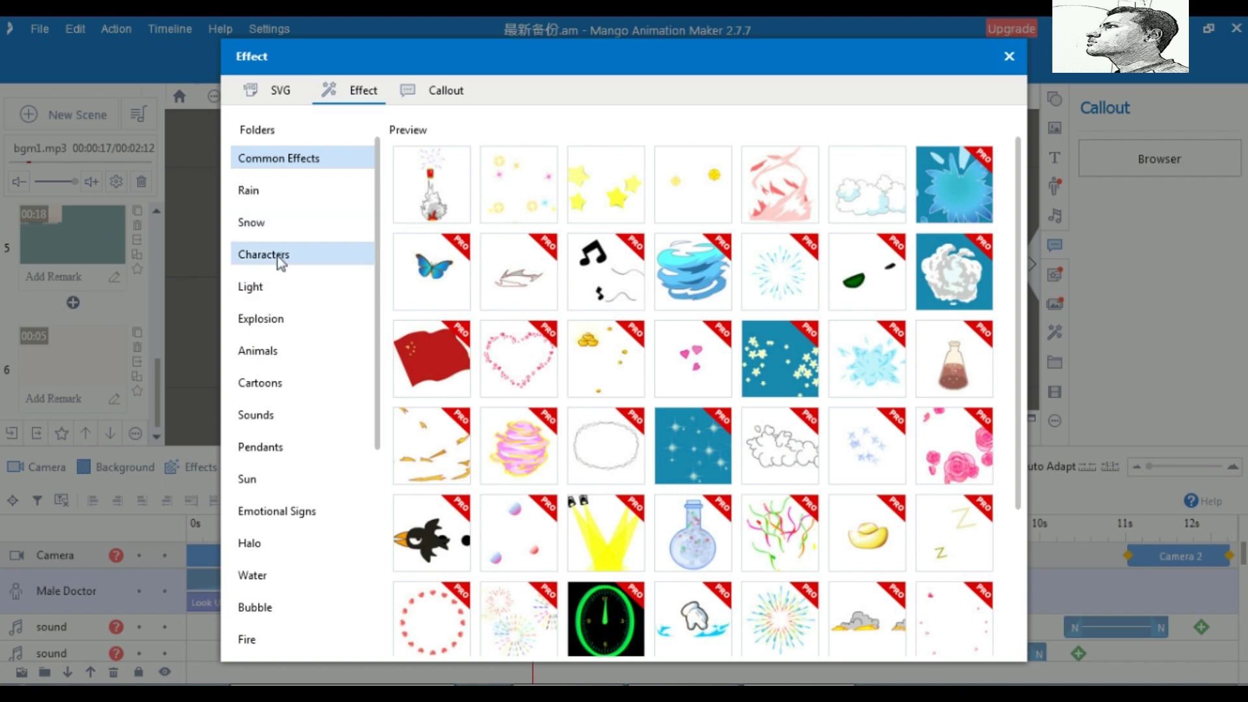
pyautogui.click(280, 261)
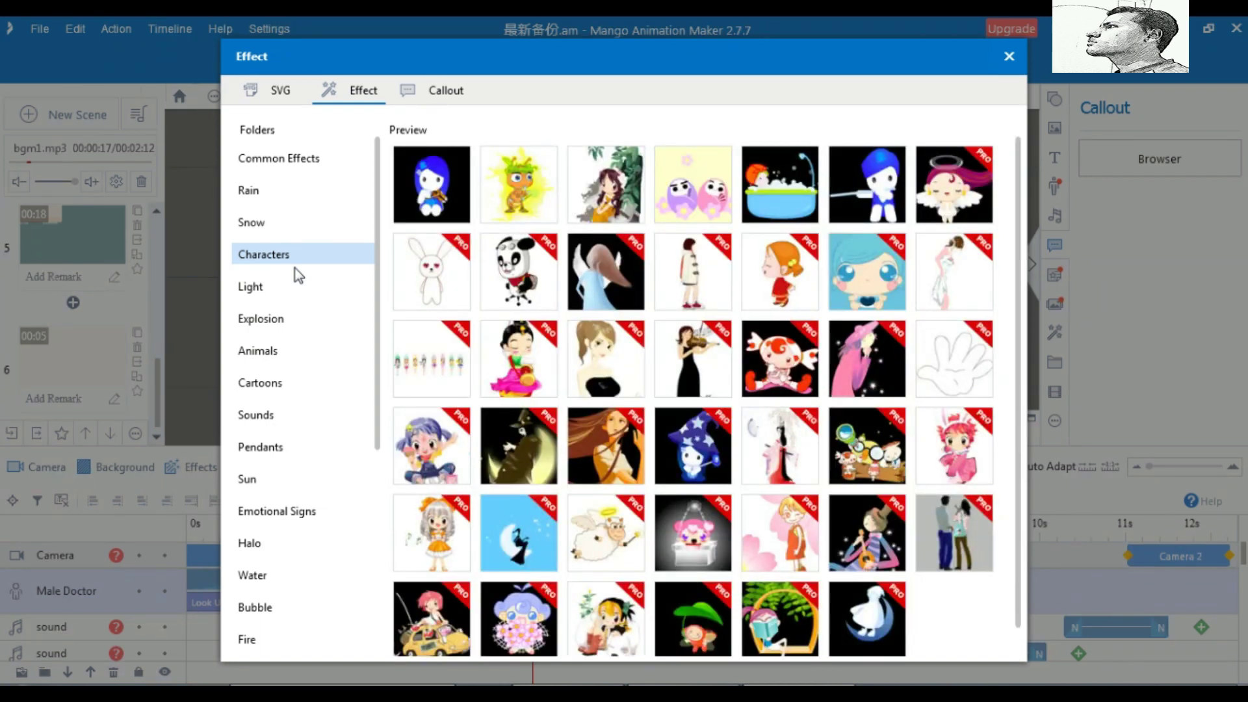
pyautogui.click(263, 194)
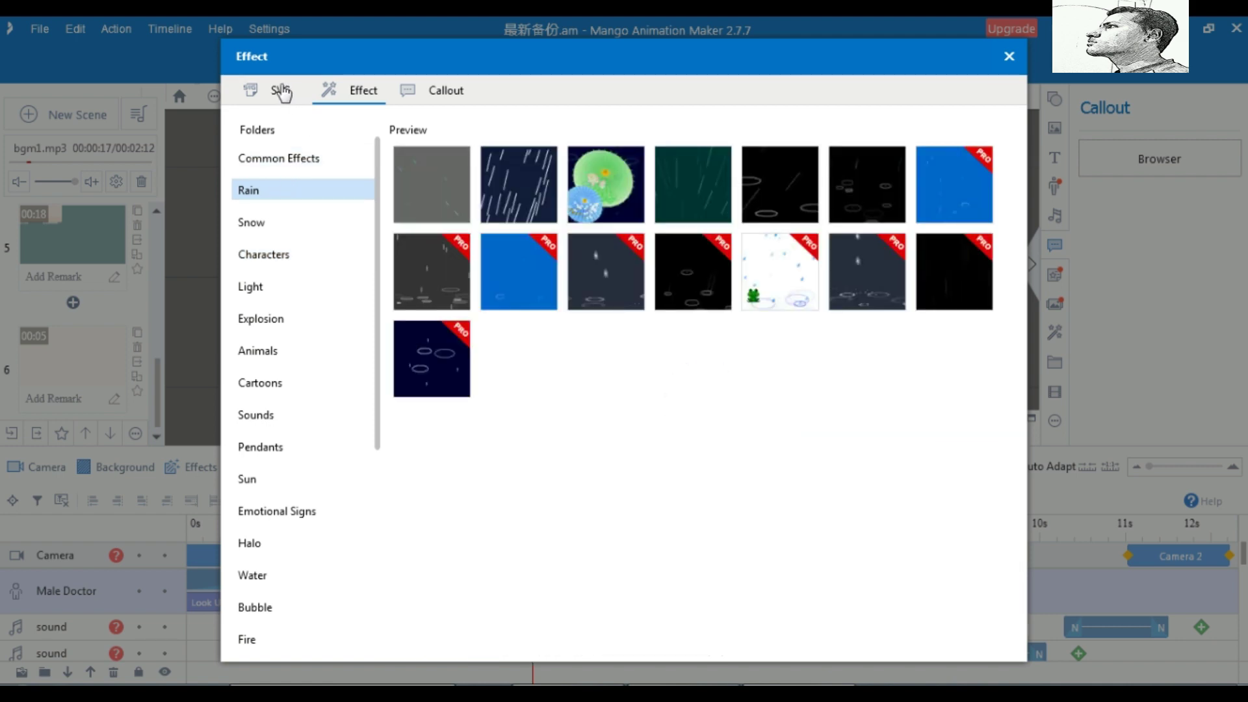
pyautogui.click(282, 93)
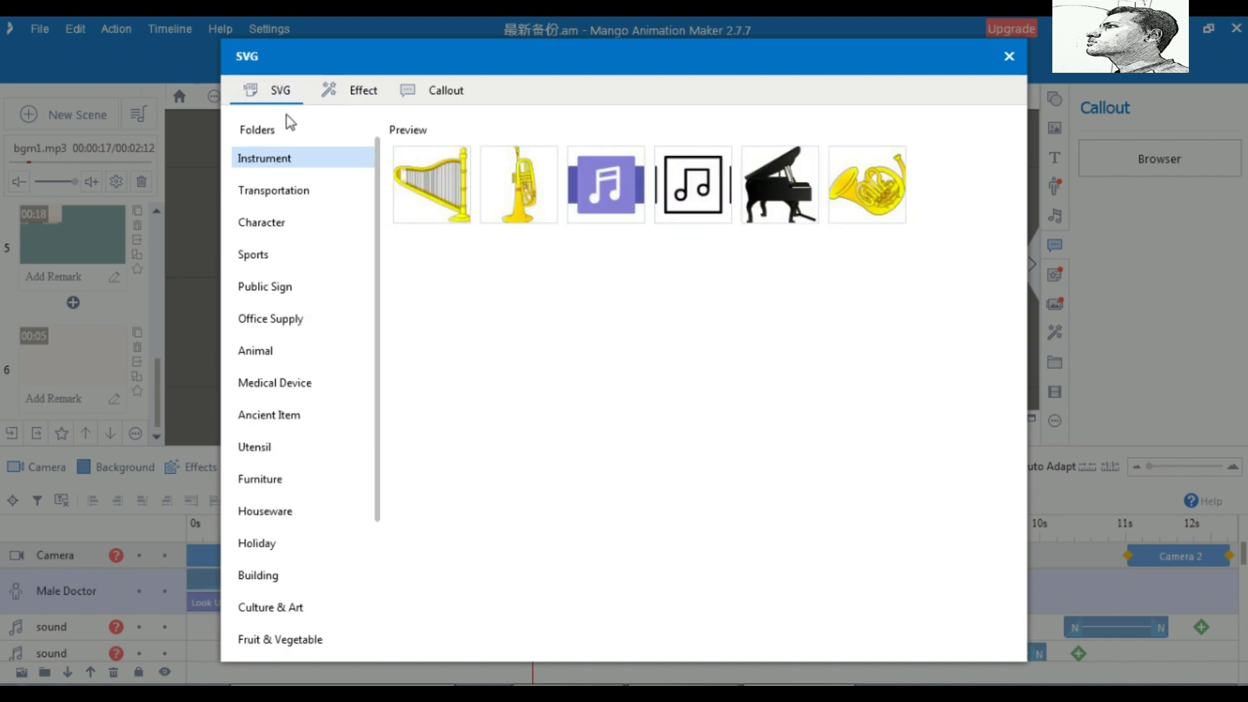
pyautogui.click(1010, 62)
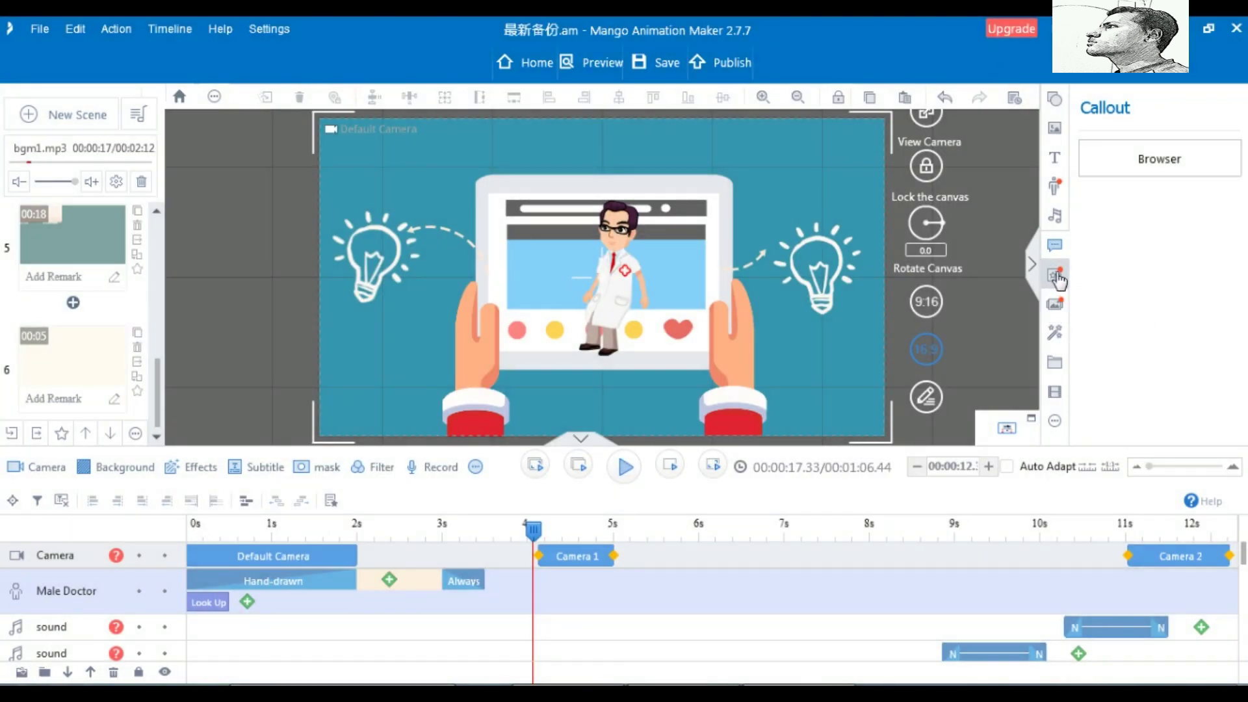
# Open the online animation widget library and browse the Cartoon Words widgets
pyautogui.click(1056, 277)
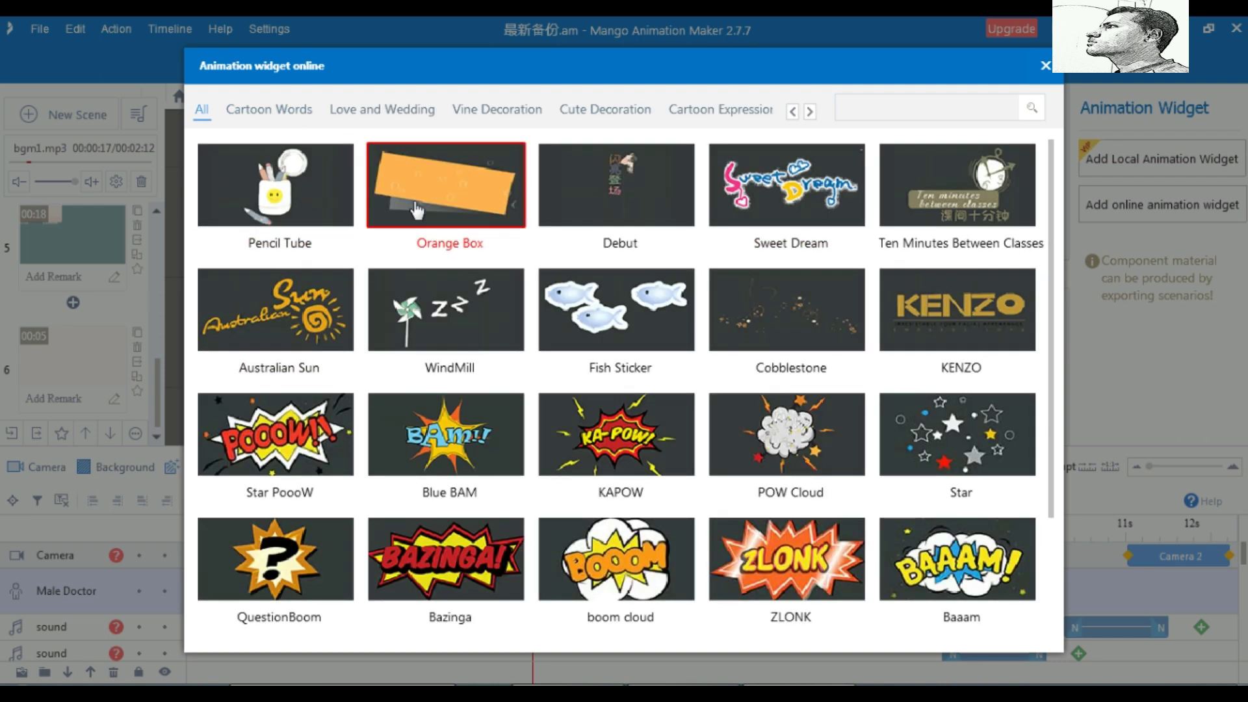
pyautogui.scroll(-1, 487, 280)
pyautogui.scroll(-1, 487, 279)
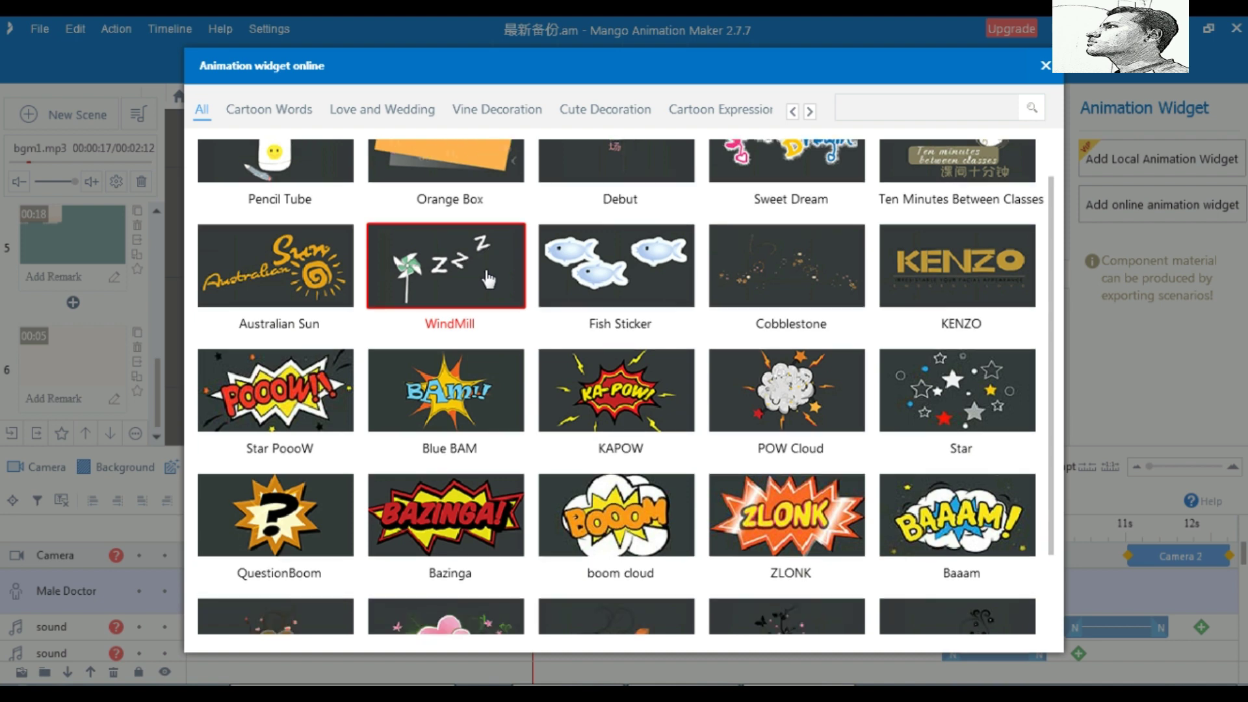
pyautogui.scroll(-3, 487, 280)
pyautogui.click(289, 110)
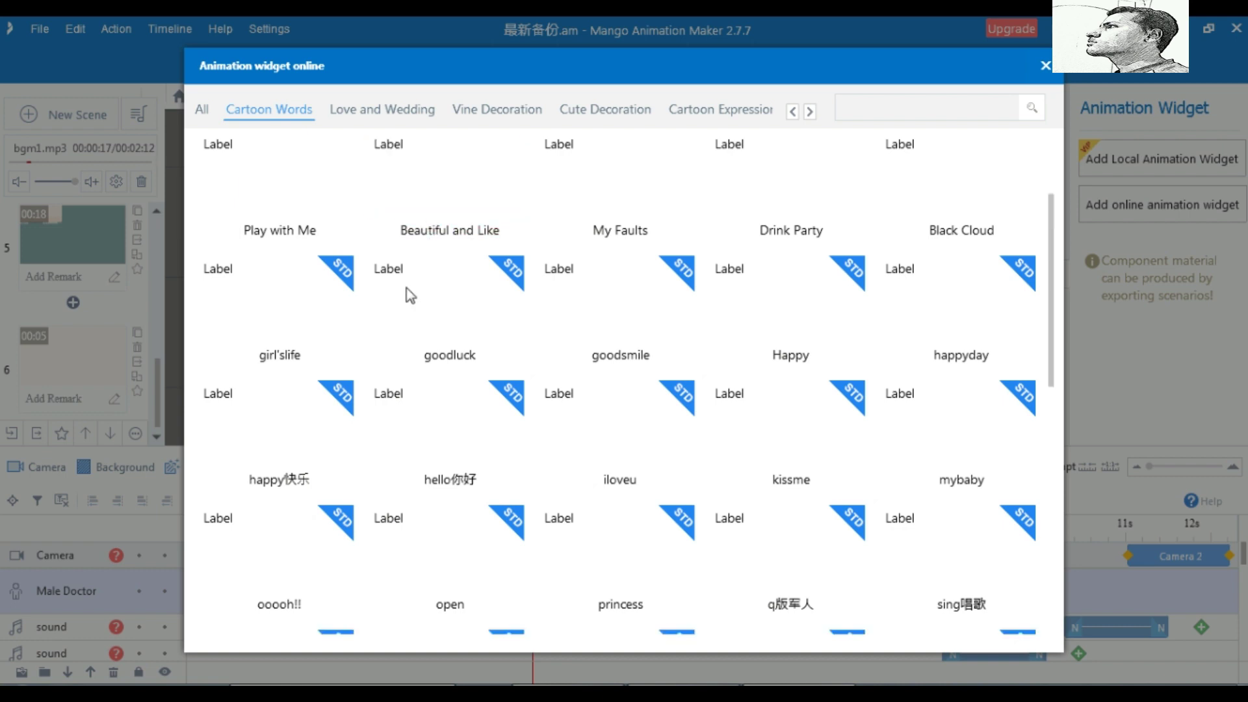
pyautogui.scroll(2, 409, 296)
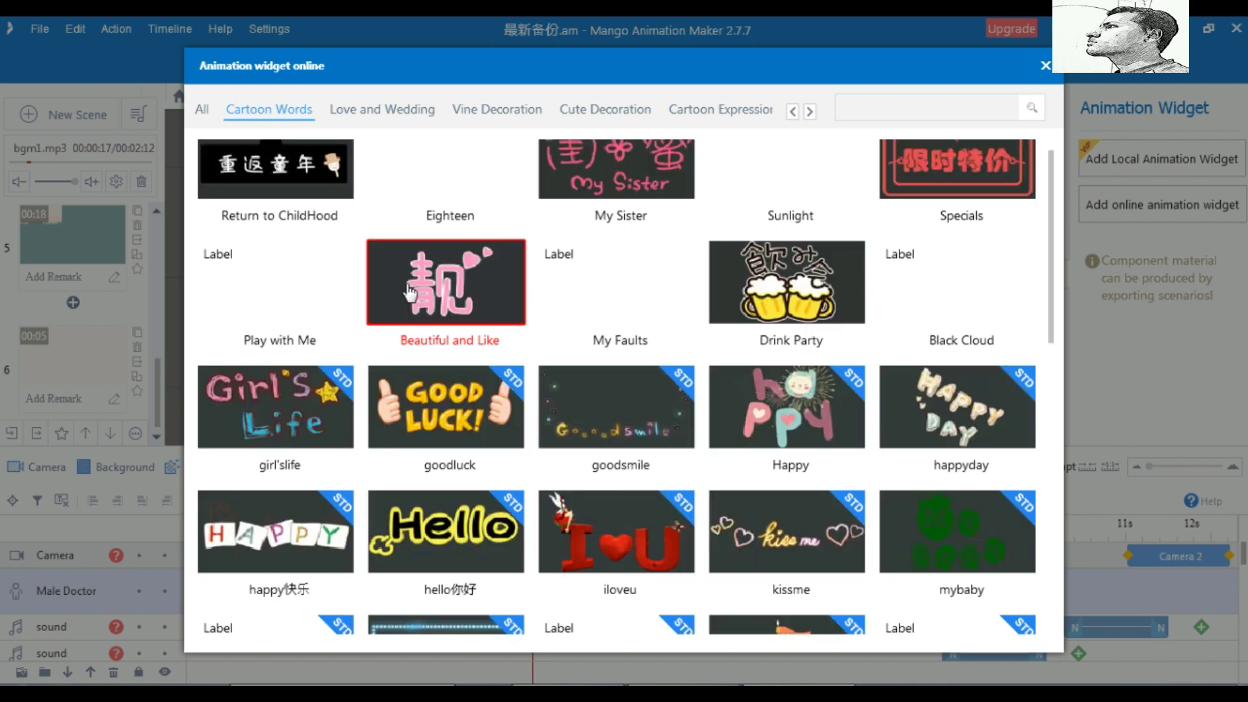
pyautogui.scroll(-2, 409, 293)
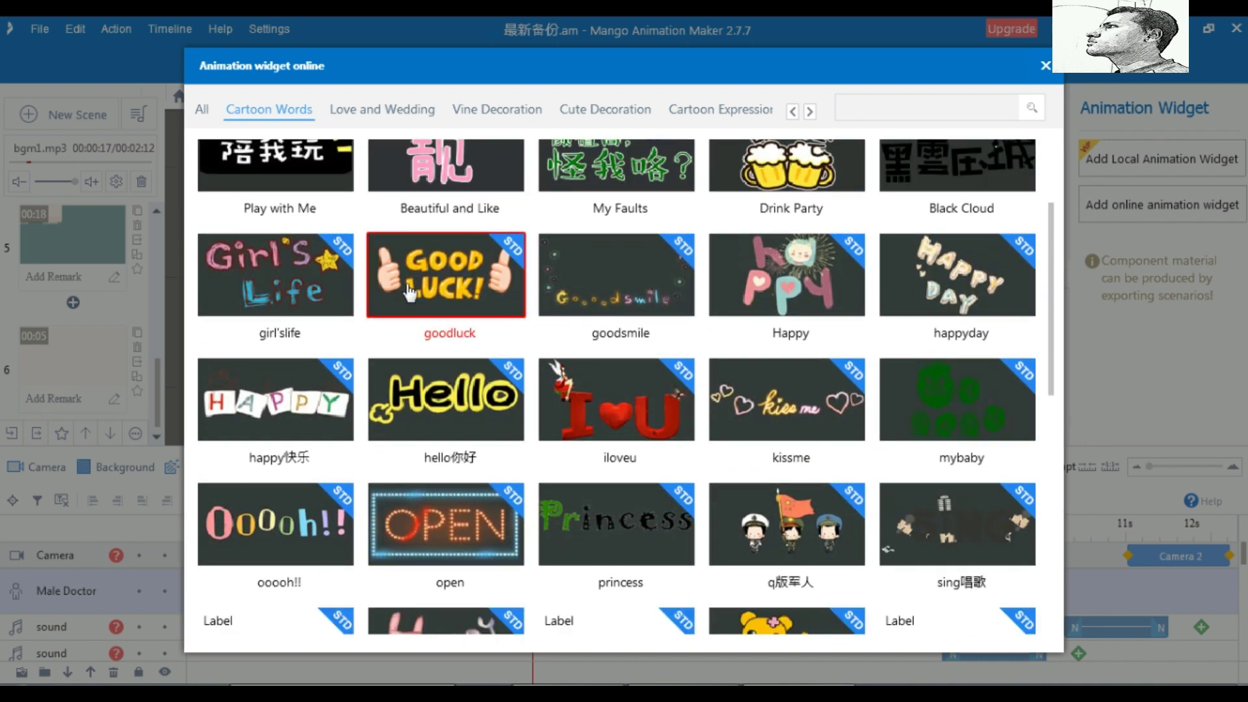
pyautogui.scroll(-2, 408, 293)
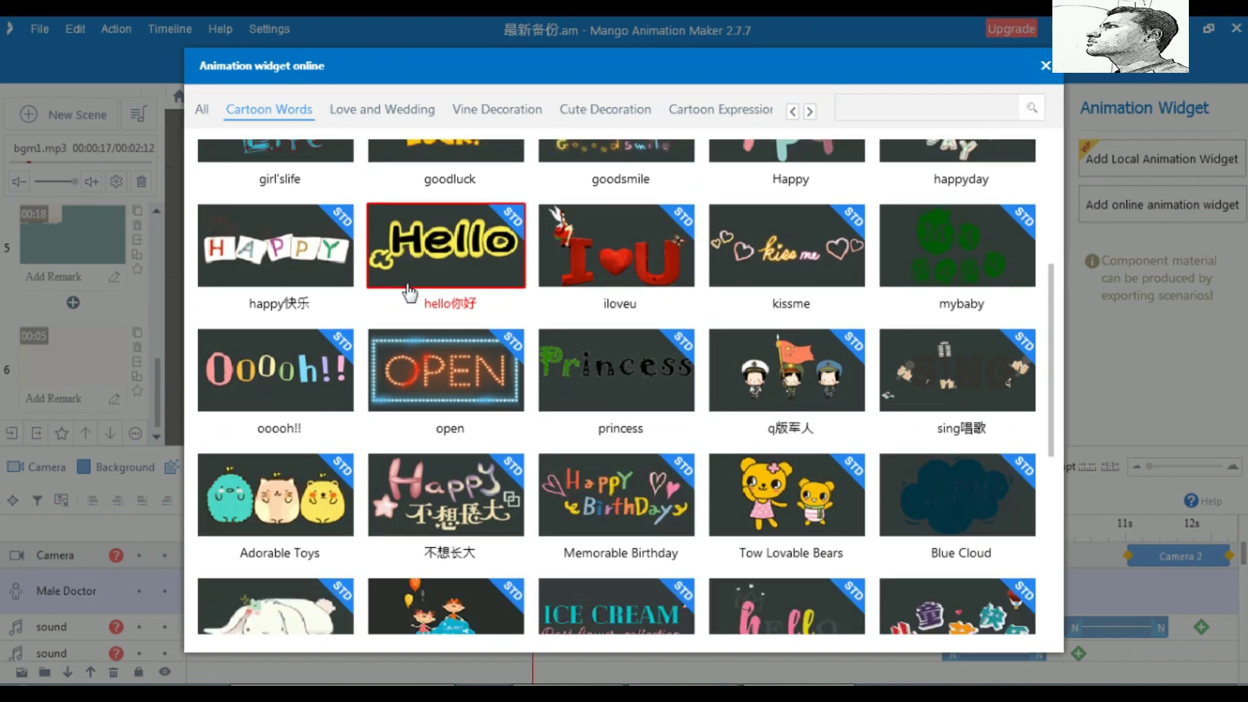
# Scroll the category bar to reveal further widget categories
pyautogui.click(811, 113)
pyautogui.click(811, 112)
pyautogui.click(811, 112)
pyautogui.click(810, 113)
pyautogui.click(811, 113)
pyautogui.click(810, 113)
pyautogui.click(811, 112)
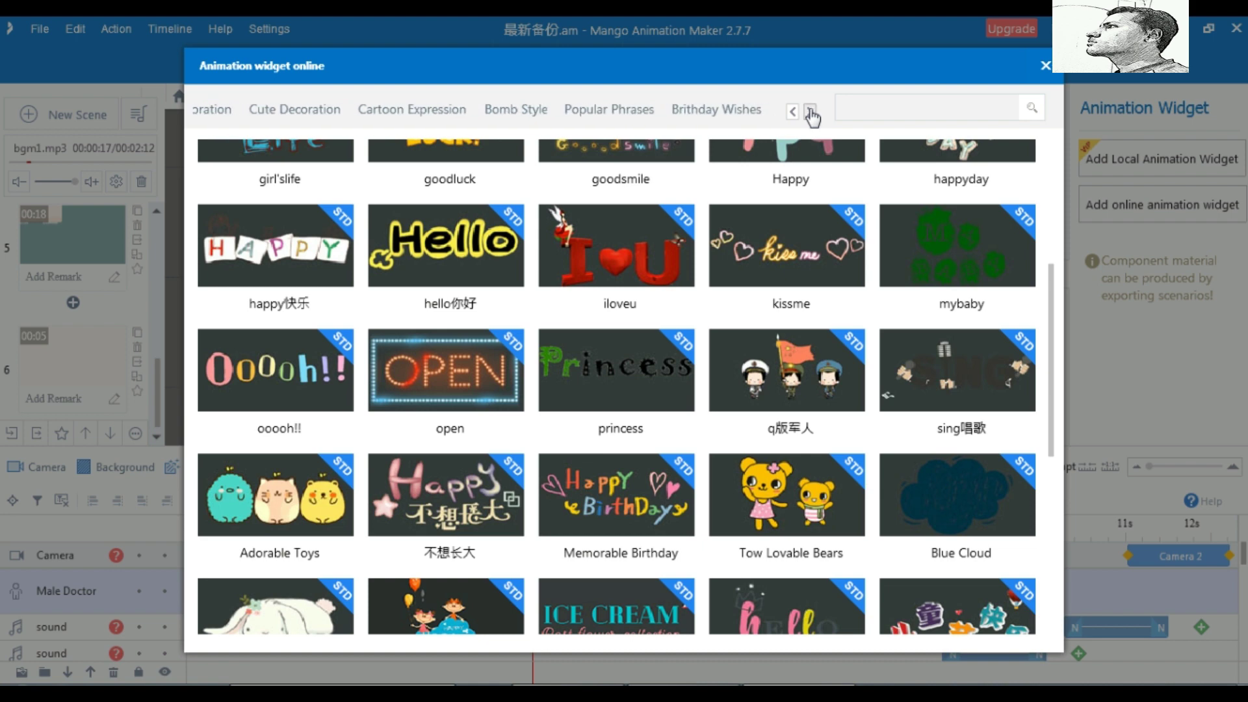
pyautogui.click(810, 113)
pyautogui.click(811, 113)
pyautogui.click(810, 113)
pyautogui.click(811, 112)
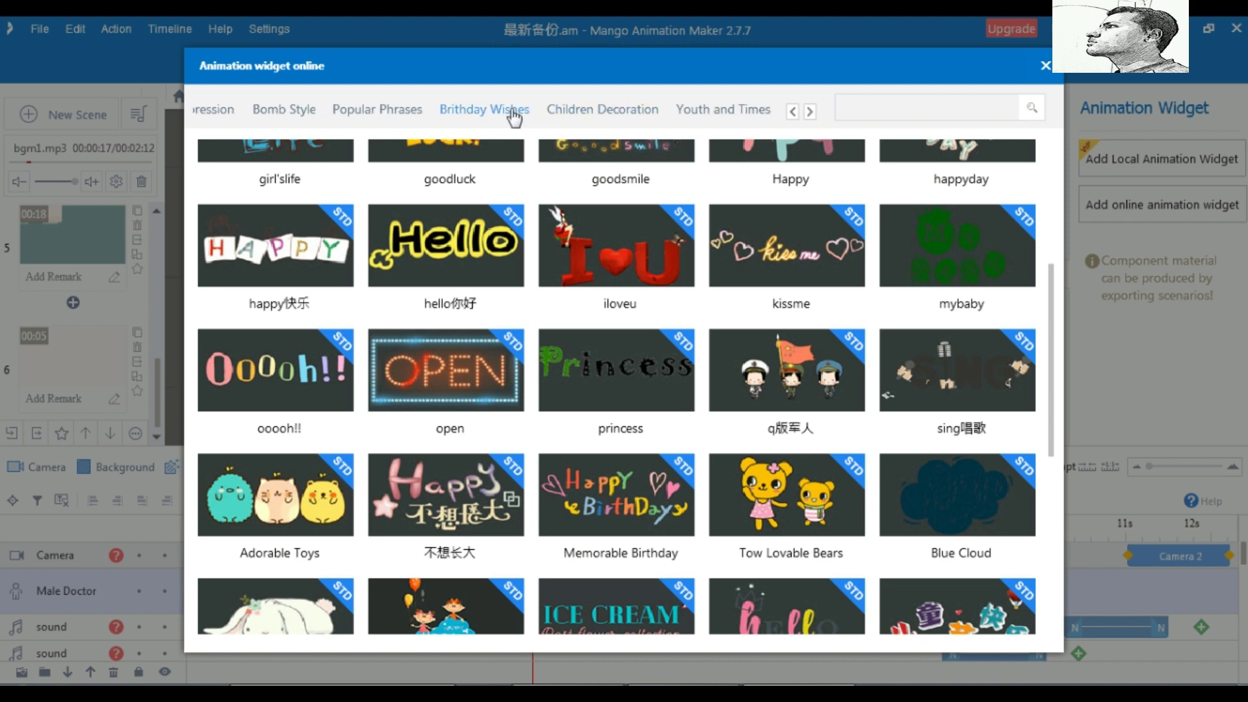
# Browse the Birthday Wishes widgets, then close the online library
pyautogui.click(491, 111)
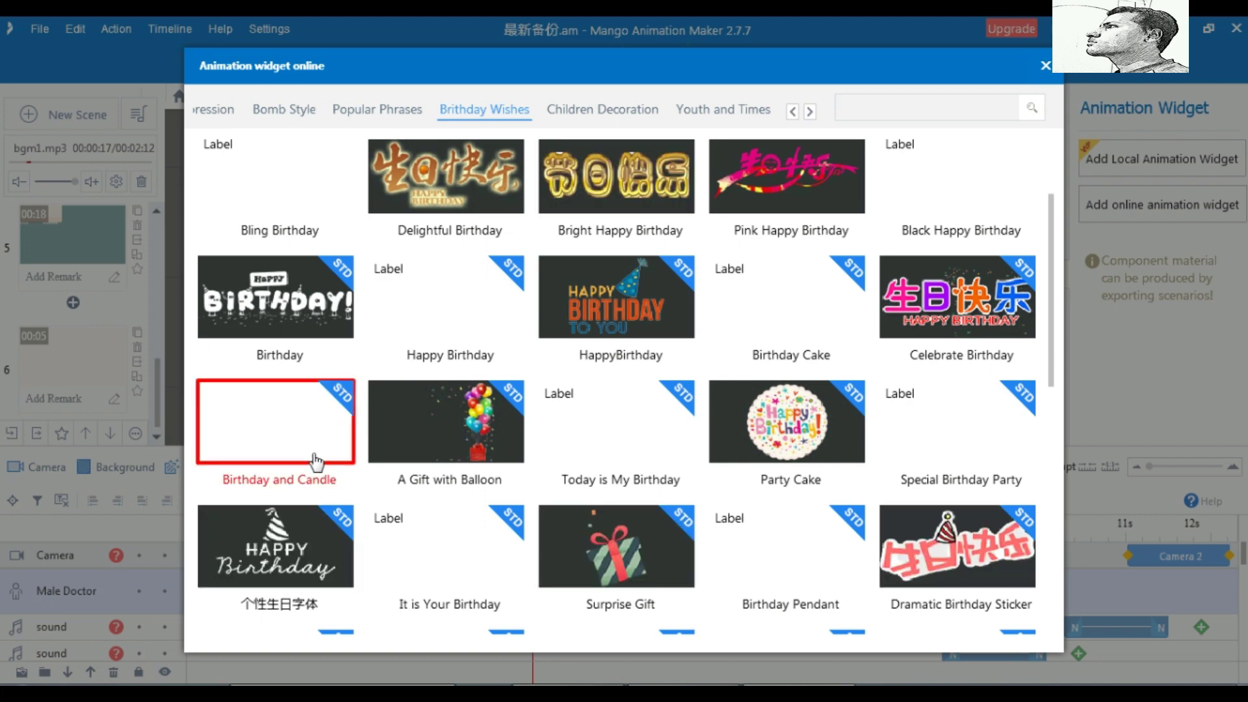
pyautogui.scroll(-1, 407, 445)
pyautogui.scroll(-2, 407, 446)
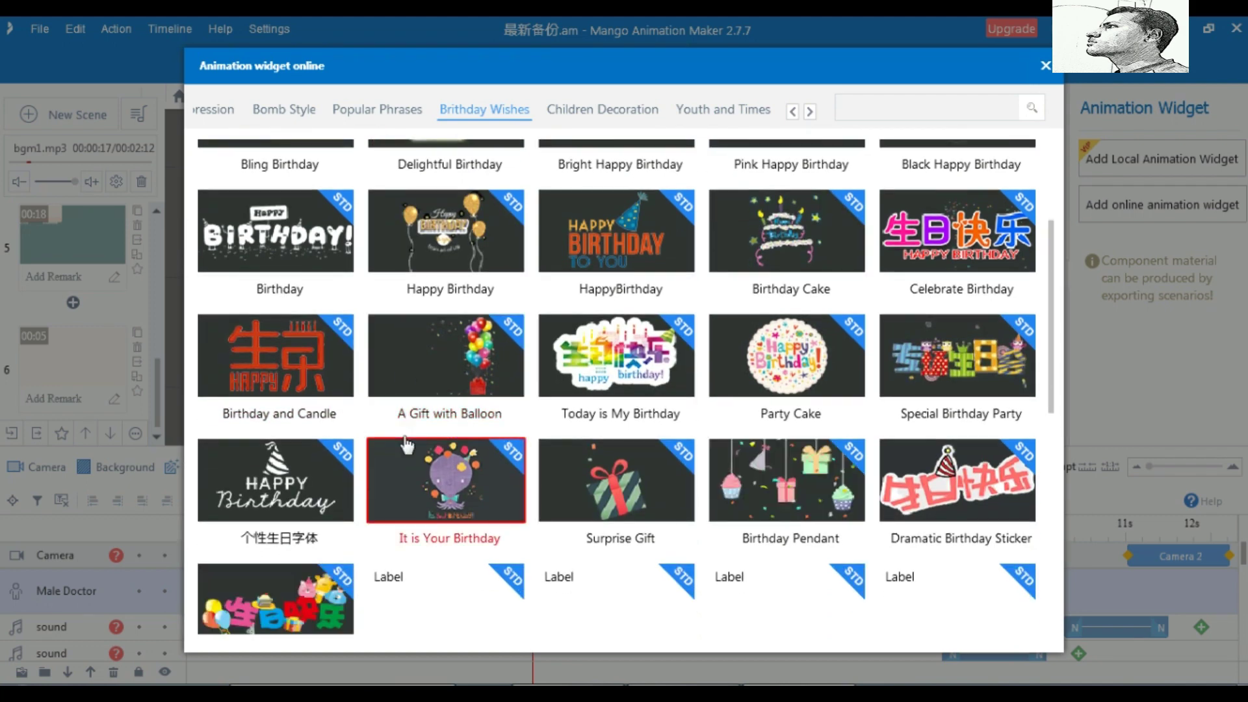
pyautogui.scroll(-3, 407, 446)
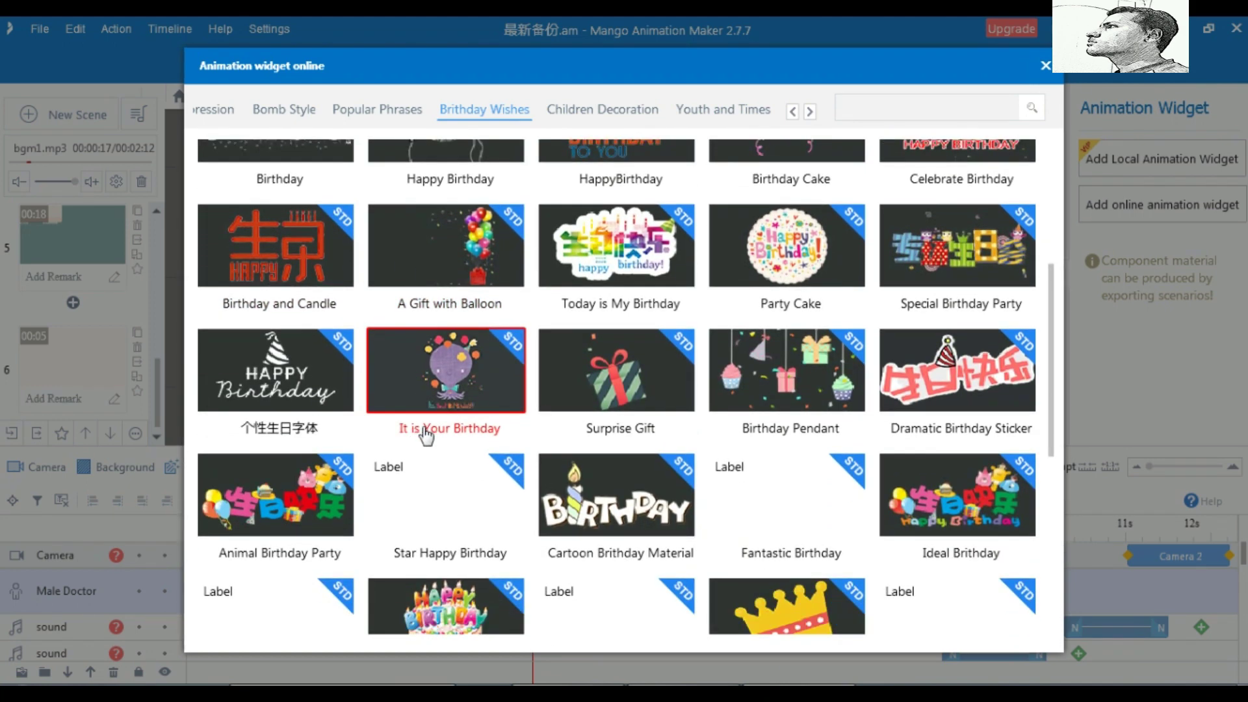
pyautogui.scroll(-5, 422, 433)
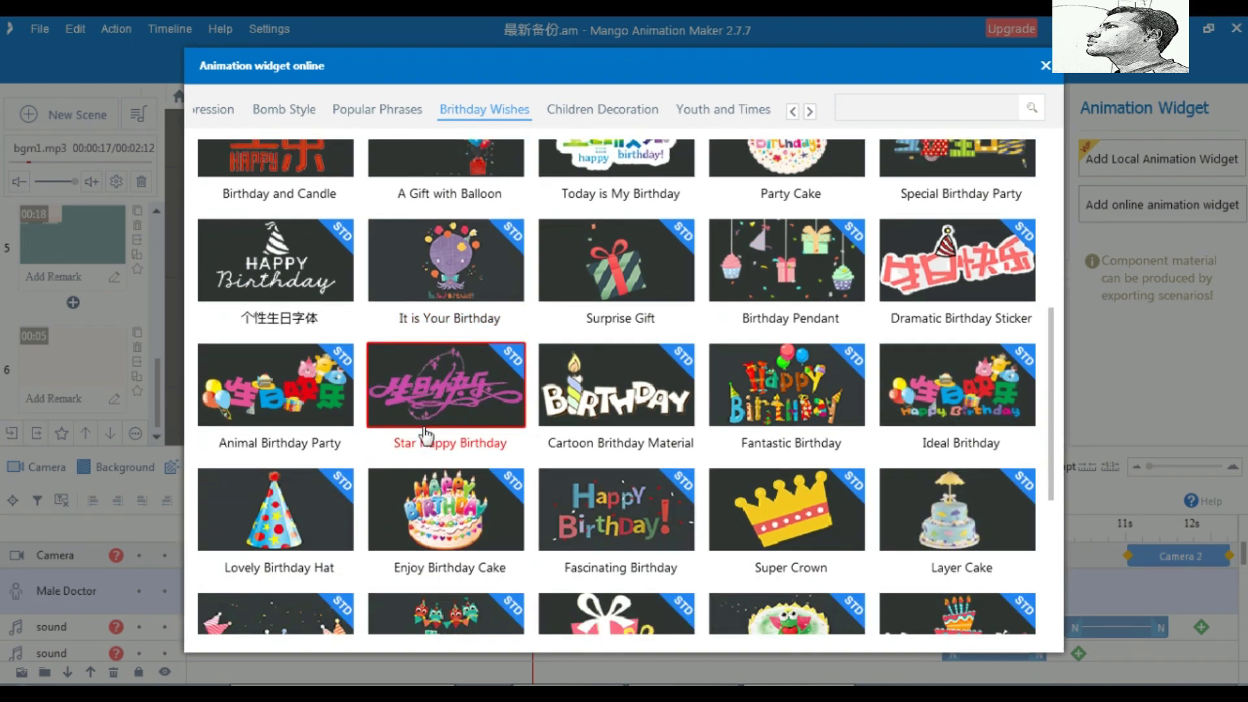
pyautogui.scroll(-4, 426, 434)
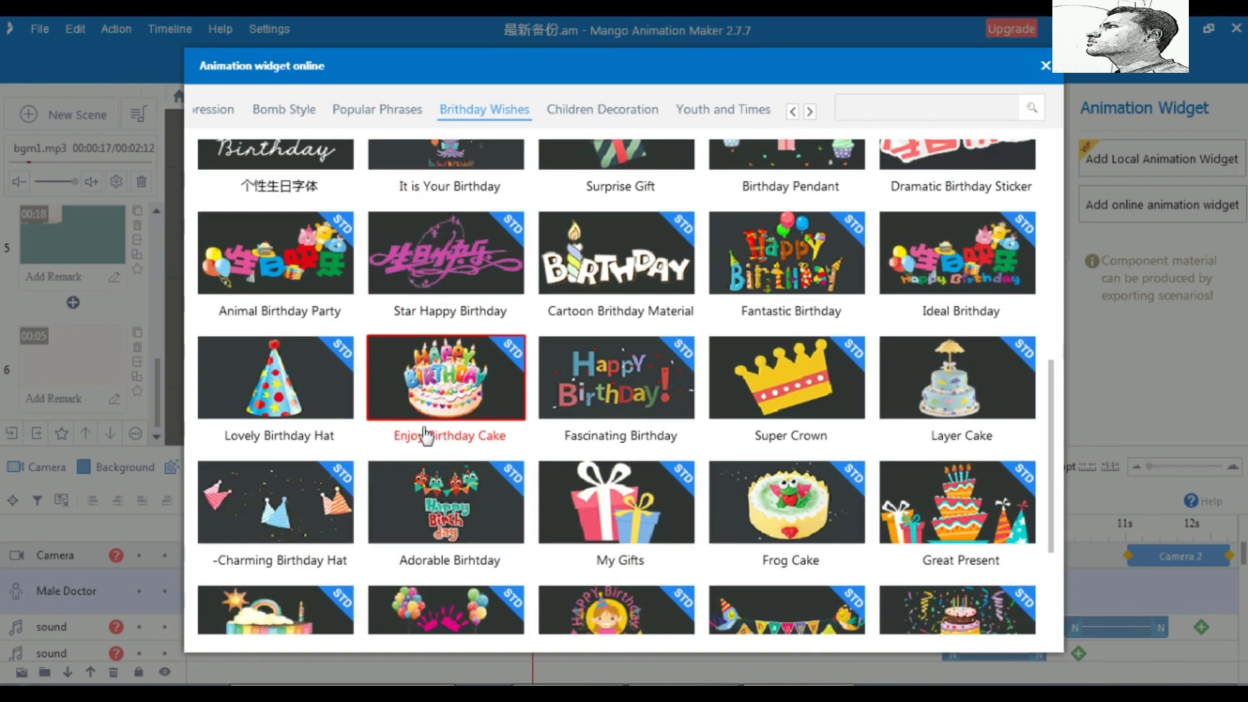
pyautogui.scroll(-5, 426, 435)
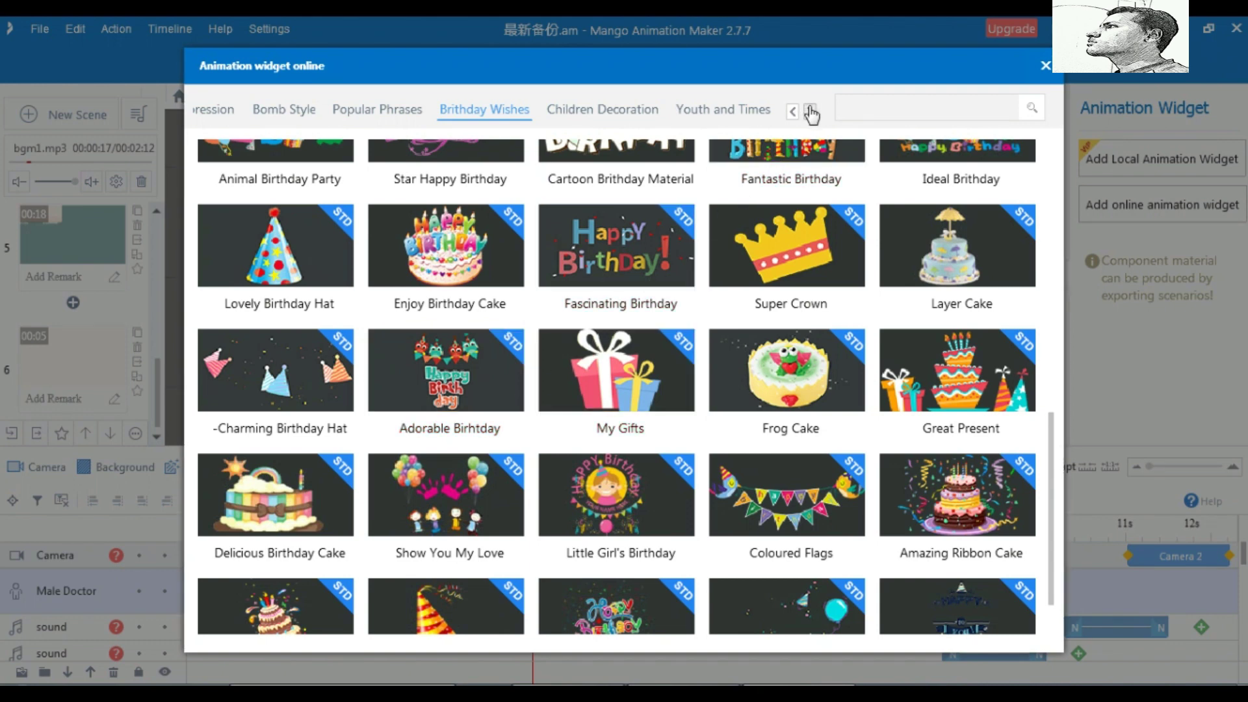
pyautogui.click(1045, 65)
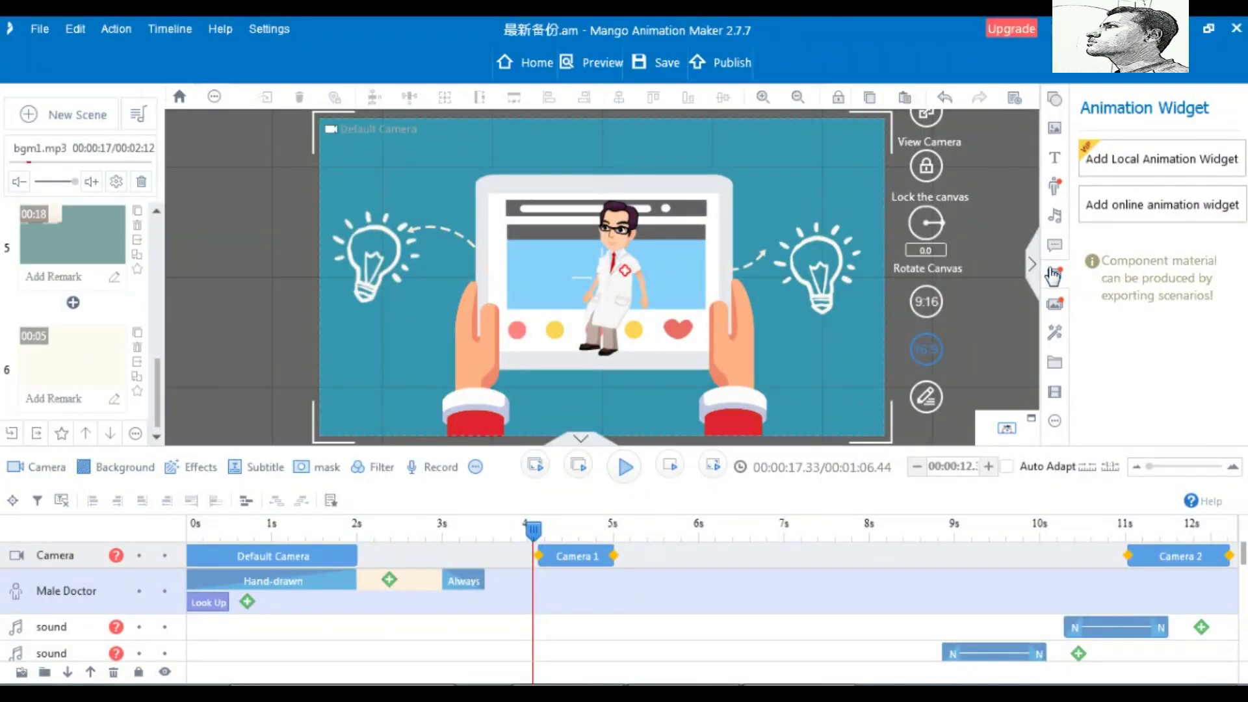
# Cycle through the Animation Widget, Slide Show, Effect, SVG and Video panels, ending on Rectangle shapes
pyautogui.click(1056, 279)
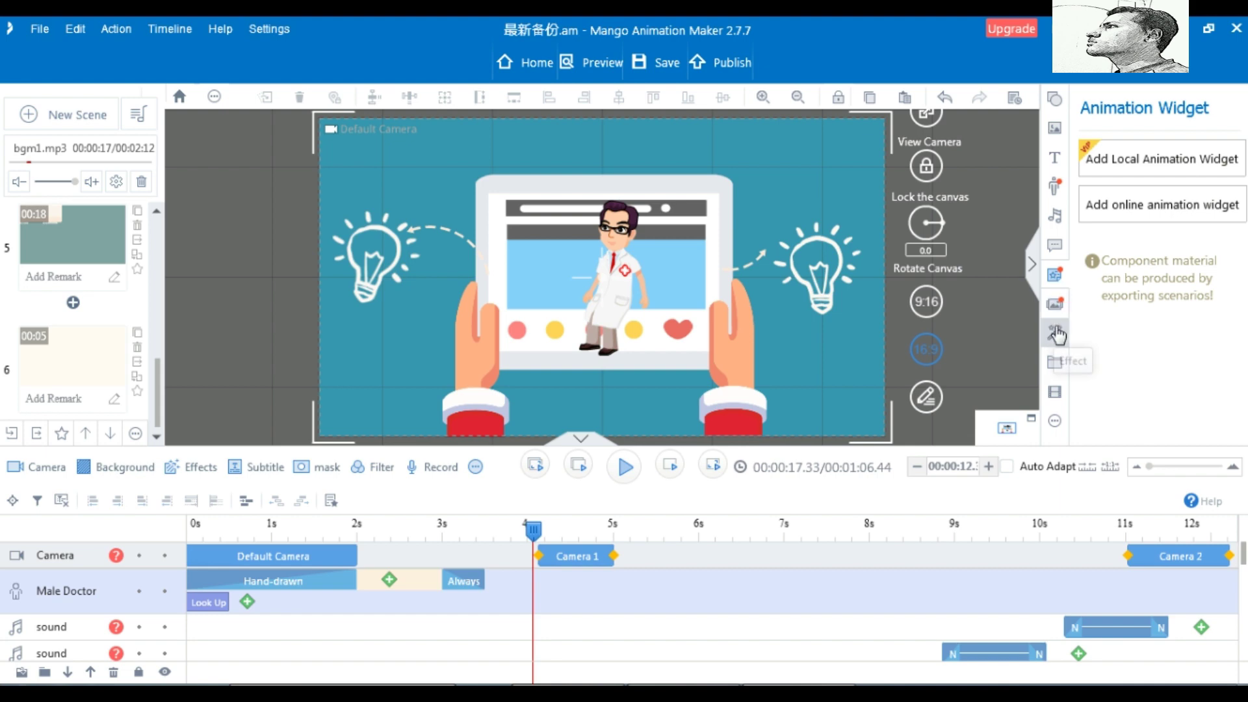
pyautogui.click(1057, 305)
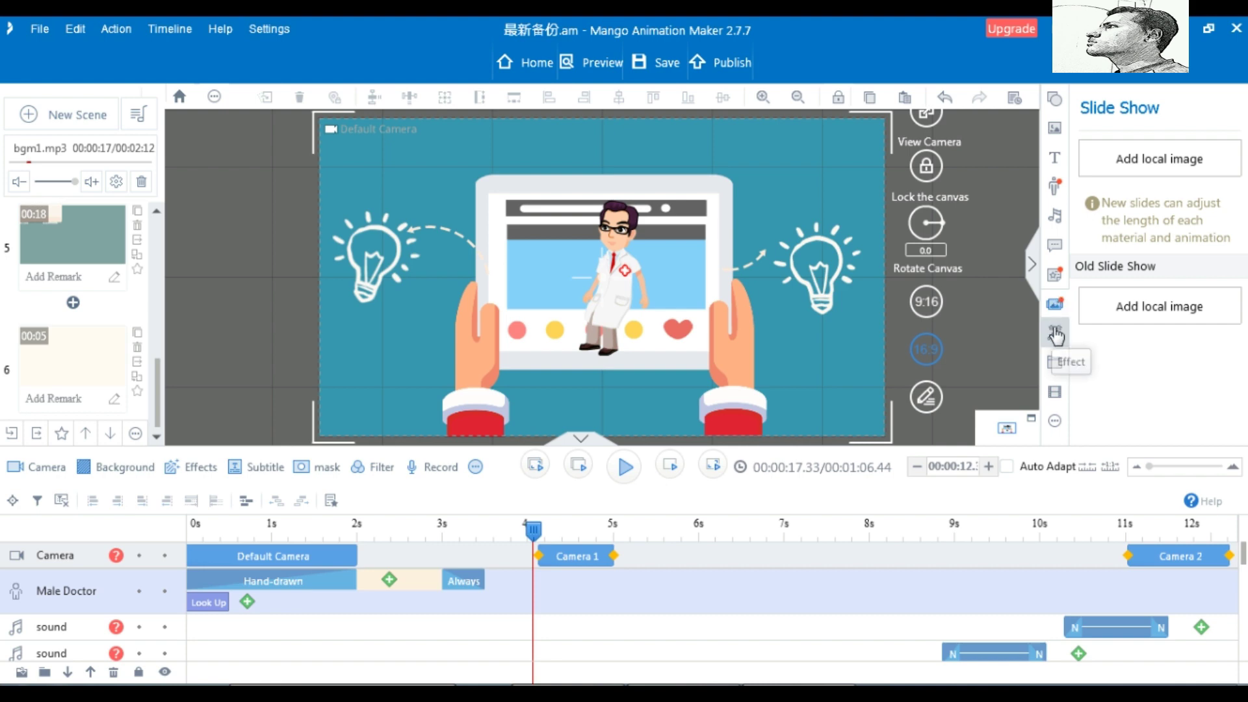
pyautogui.click(1054, 333)
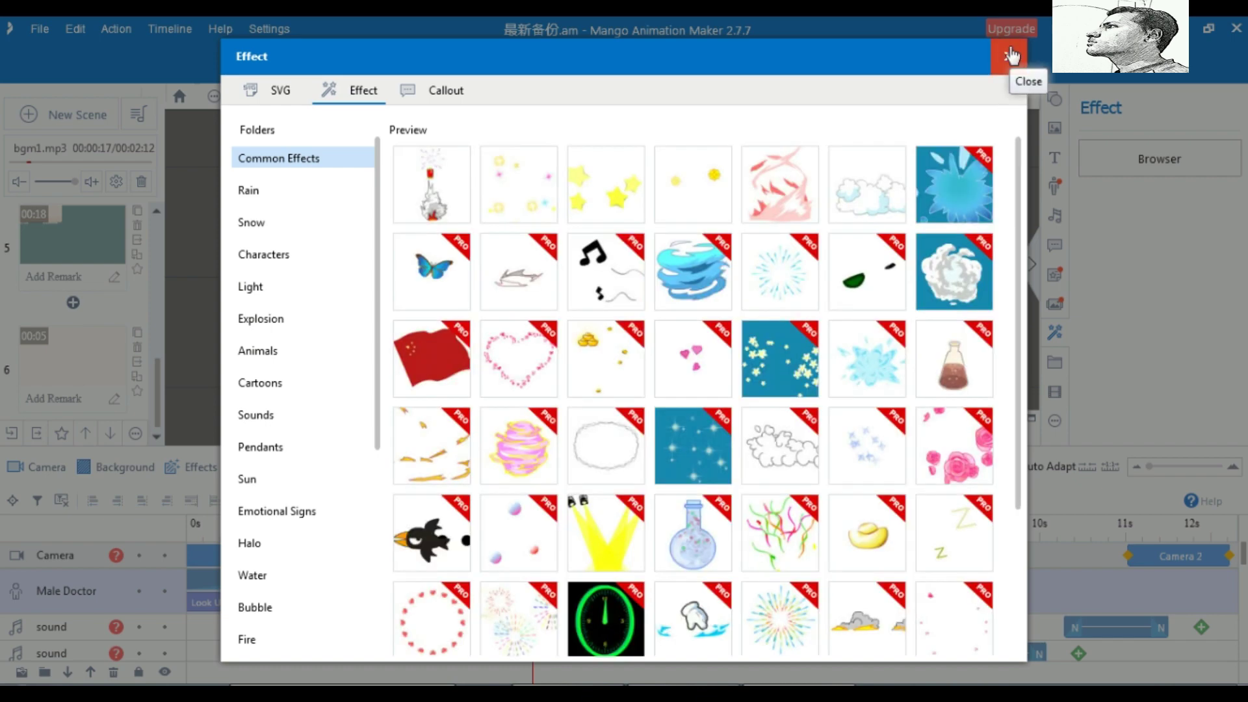
pyautogui.click(1012, 57)
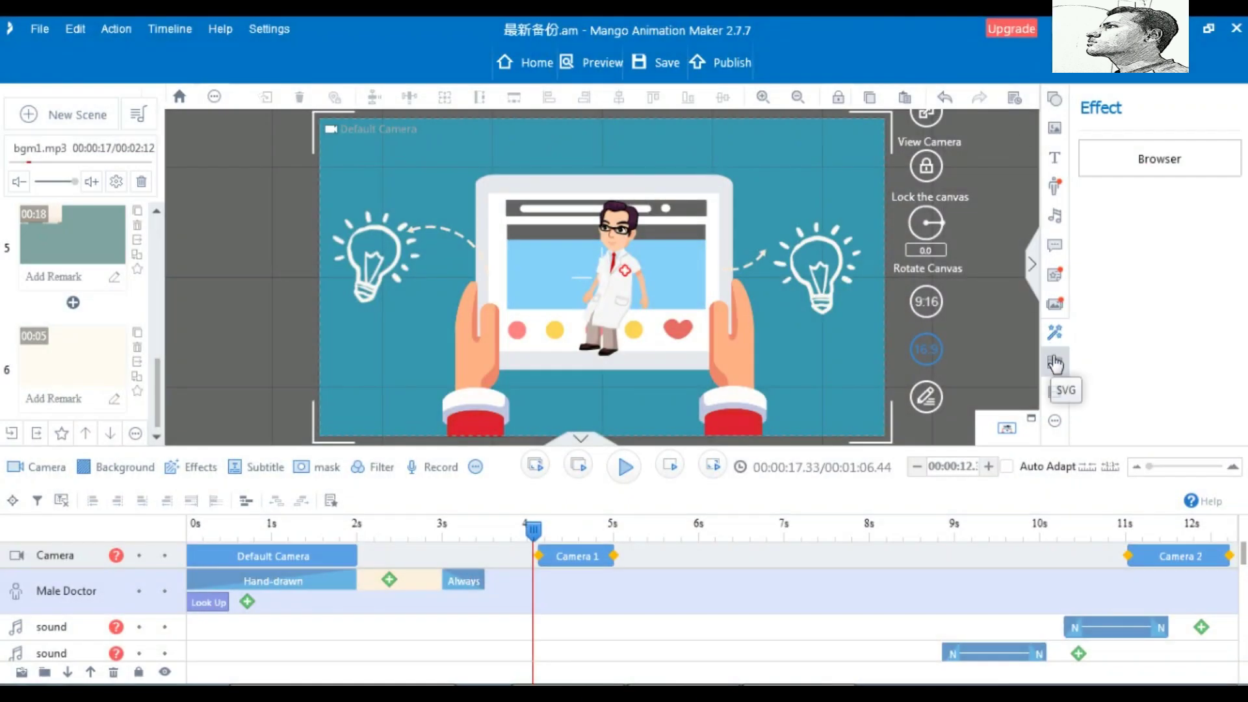
pyautogui.click(1055, 364)
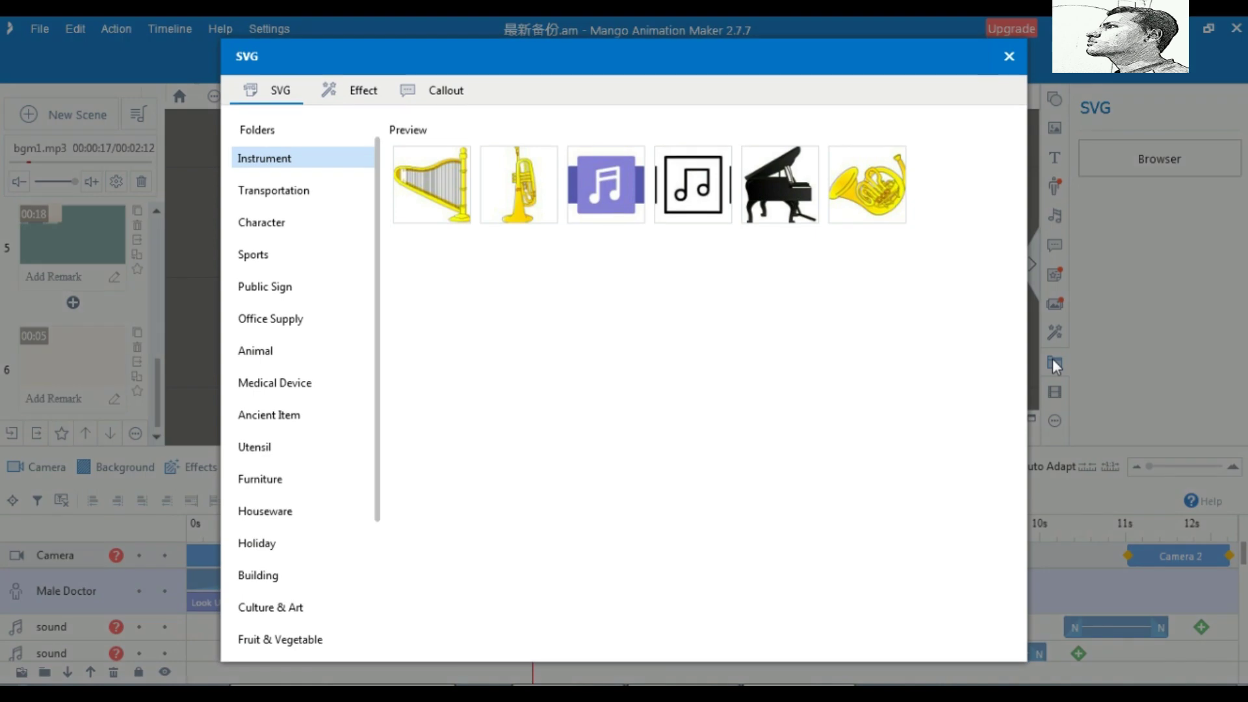
pyautogui.click(1010, 58)
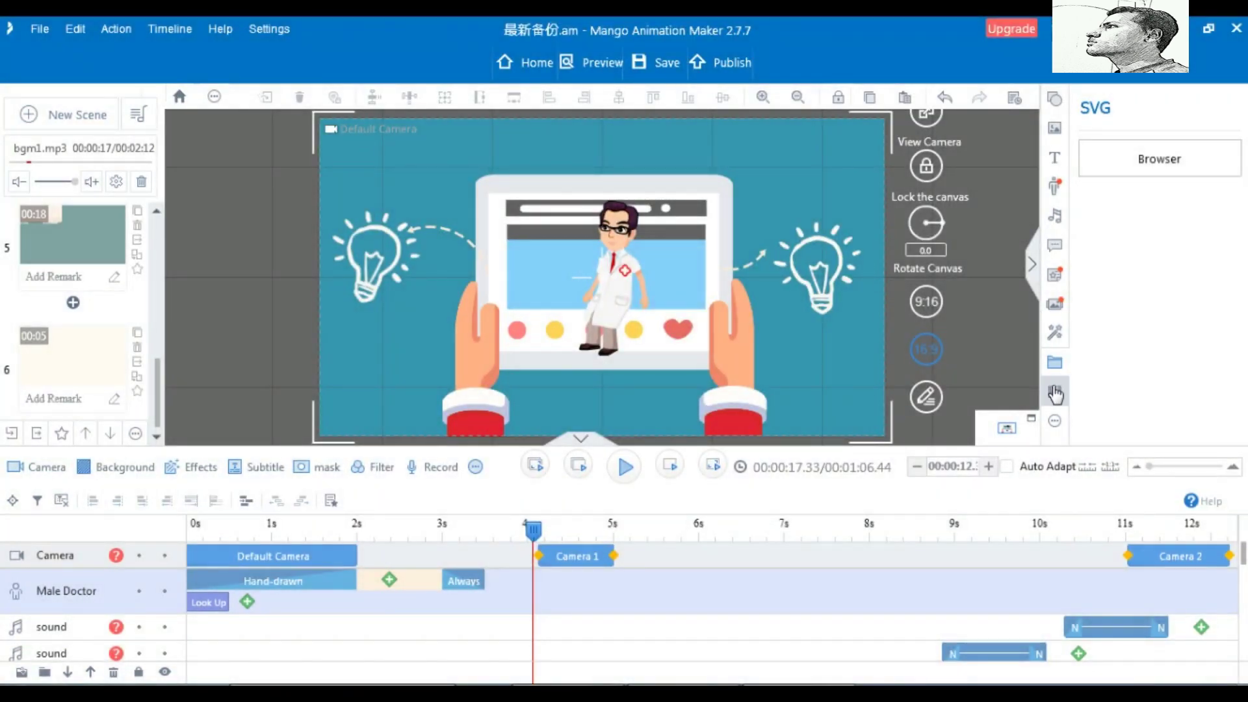
pyautogui.click(1055, 392)
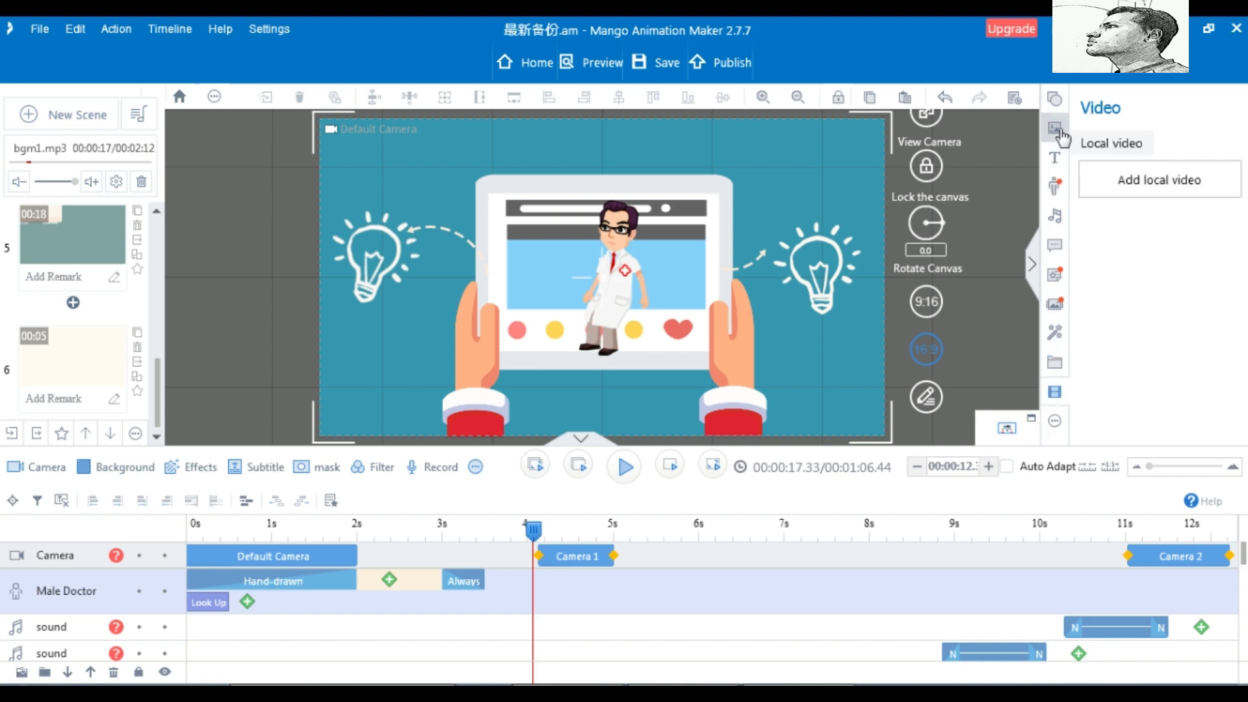
pyautogui.click(1056, 100)
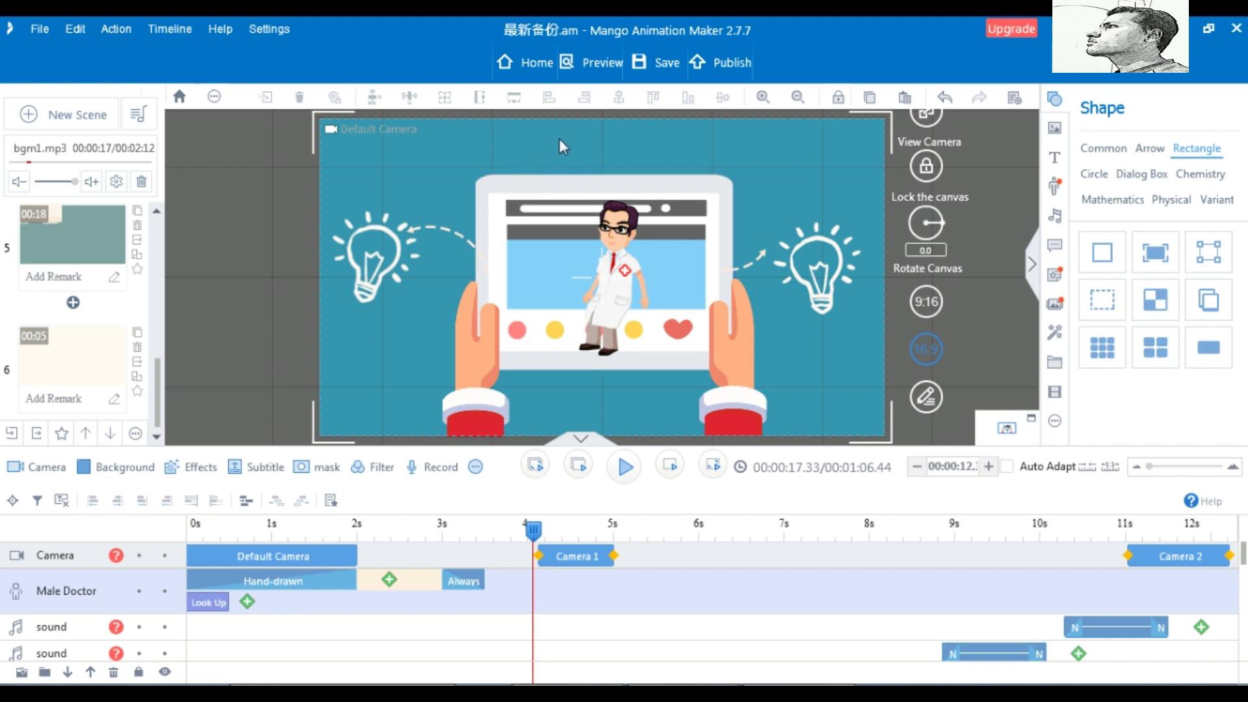
# Start publishing with Video as the format and continue to the video file options
pyautogui.click(726, 63)
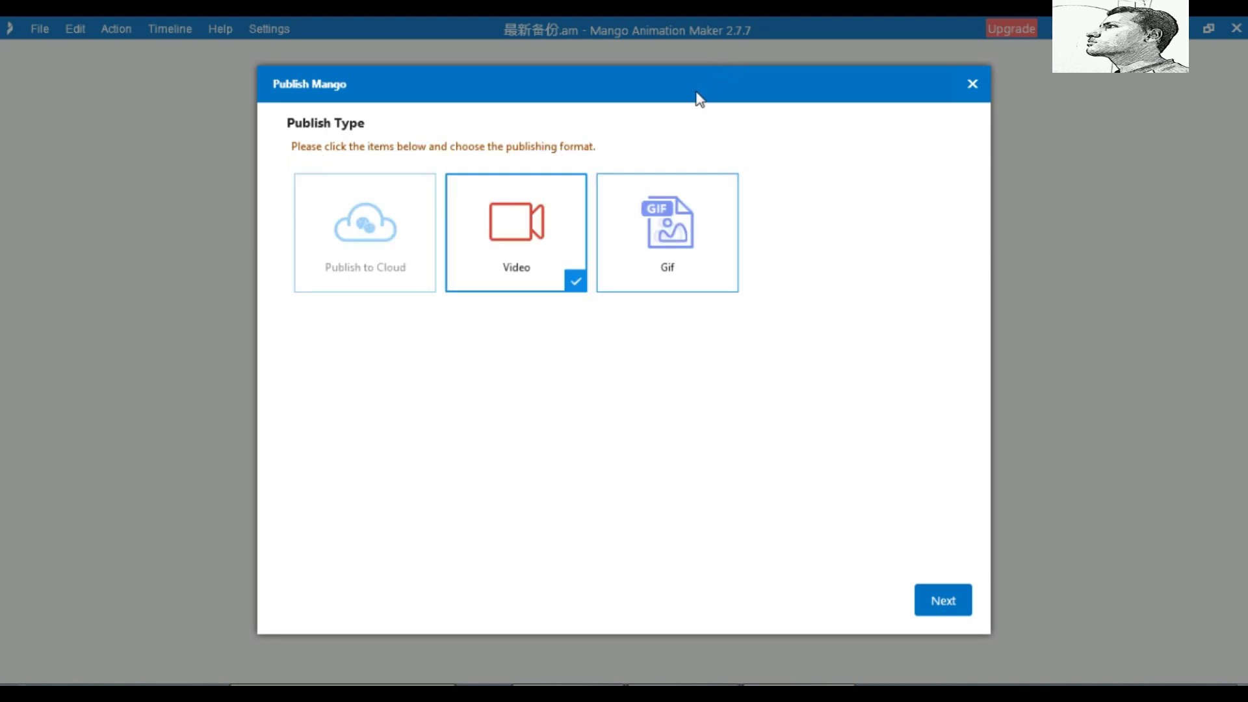
pyautogui.click(722, 286)
pyautogui.click(557, 289)
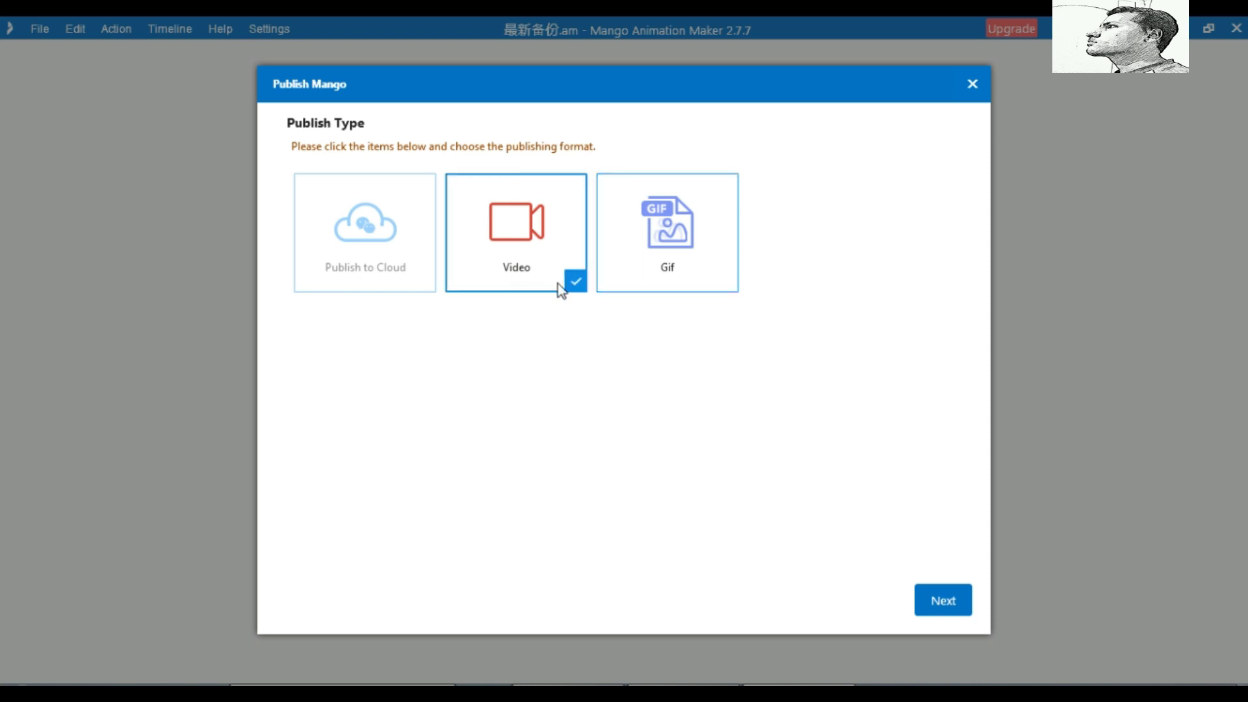
pyautogui.click(931, 598)
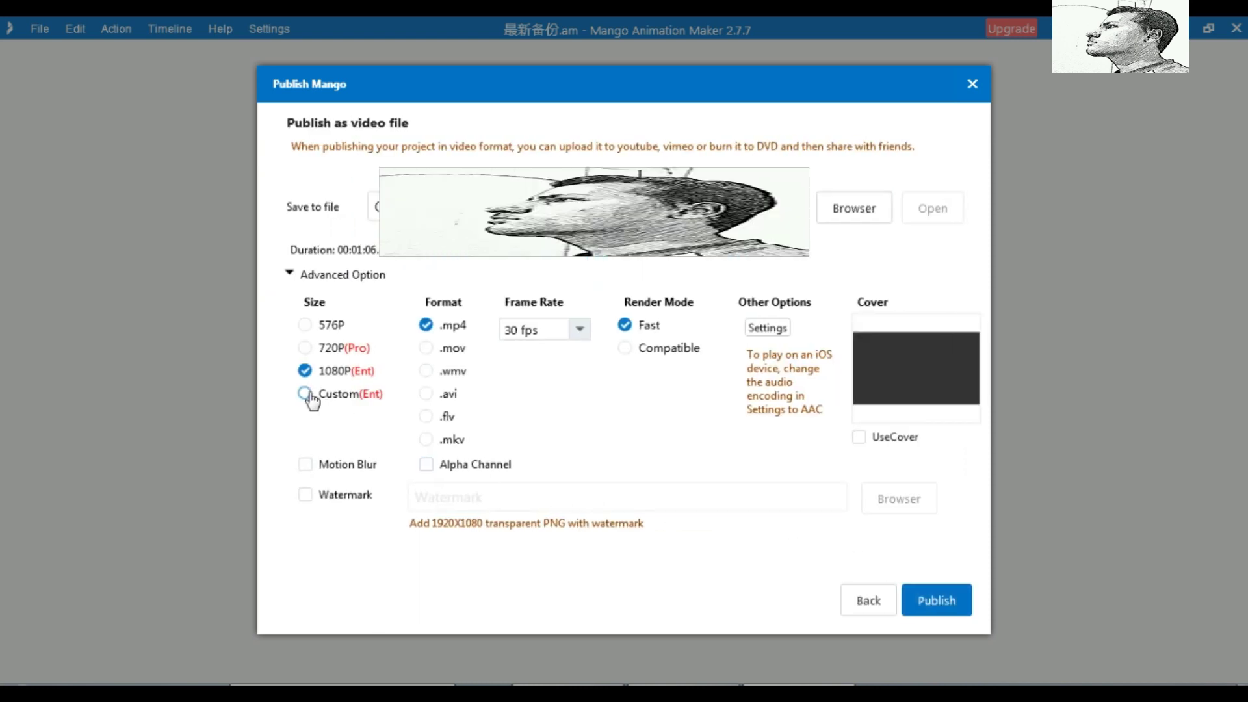
# Try the size, frame rate and render options, settling on 1080P, 30 fps and Fast
pyautogui.click(305, 394)
pyautogui.click(305, 372)
pyautogui.click(305, 325)
pyautogui.click(306, 348)
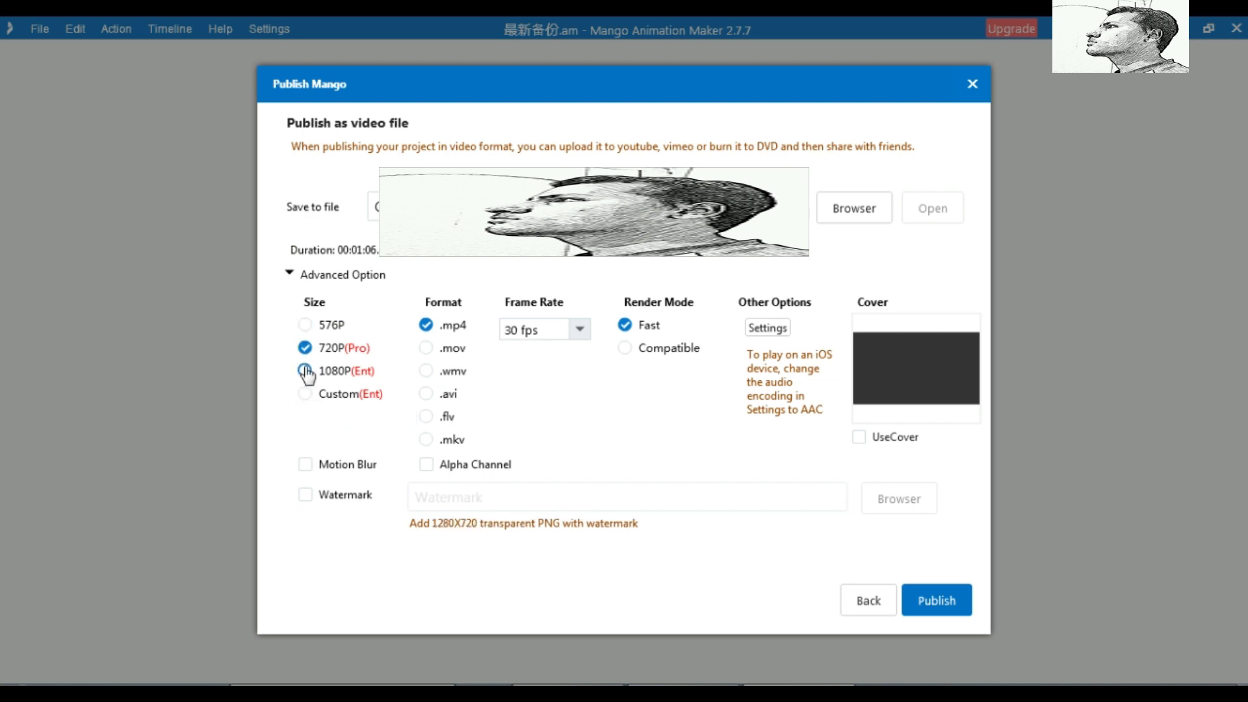
pyautogui.click(305, 371)
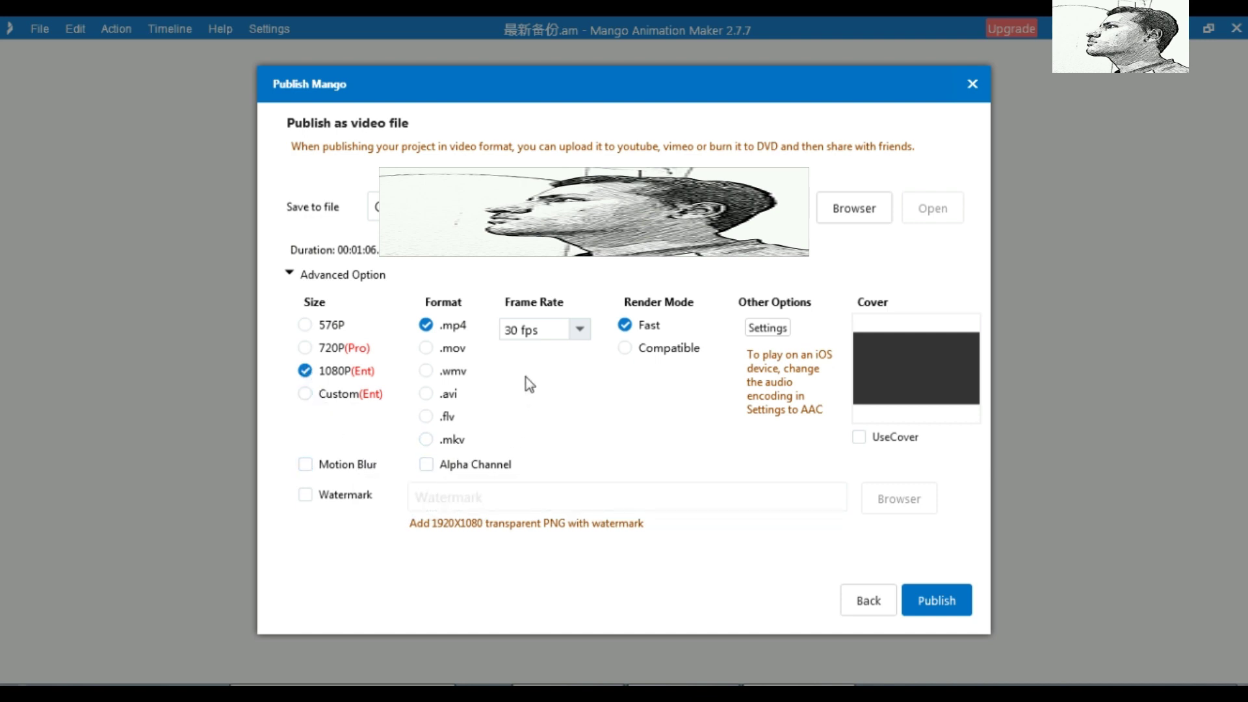
pyautogui.click(580, 330)
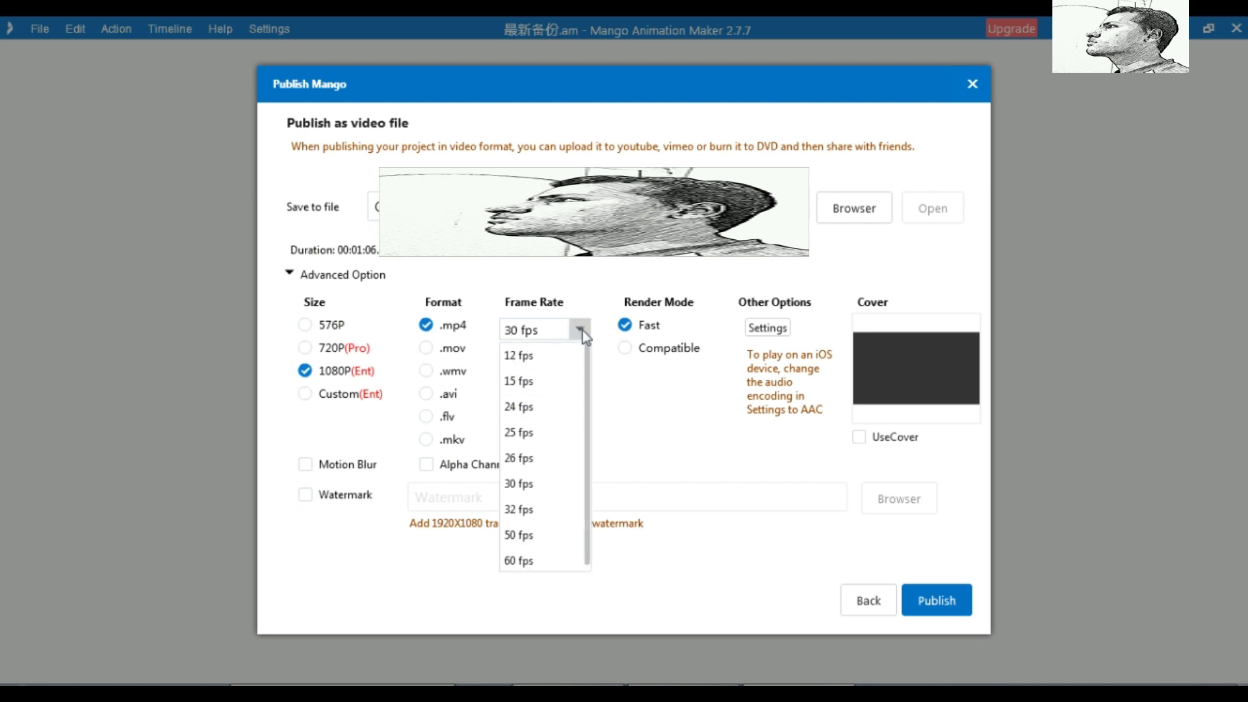
pyautogui.click(539, 560)
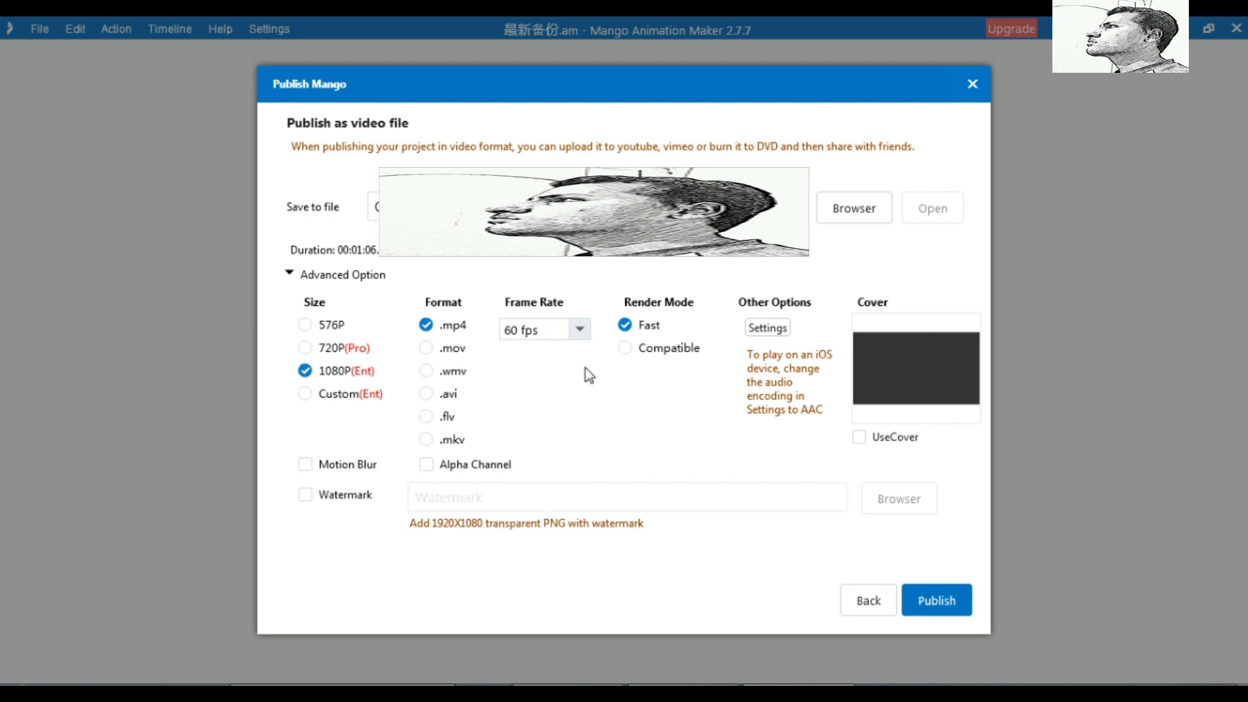
pyautogui.click(579, 329)
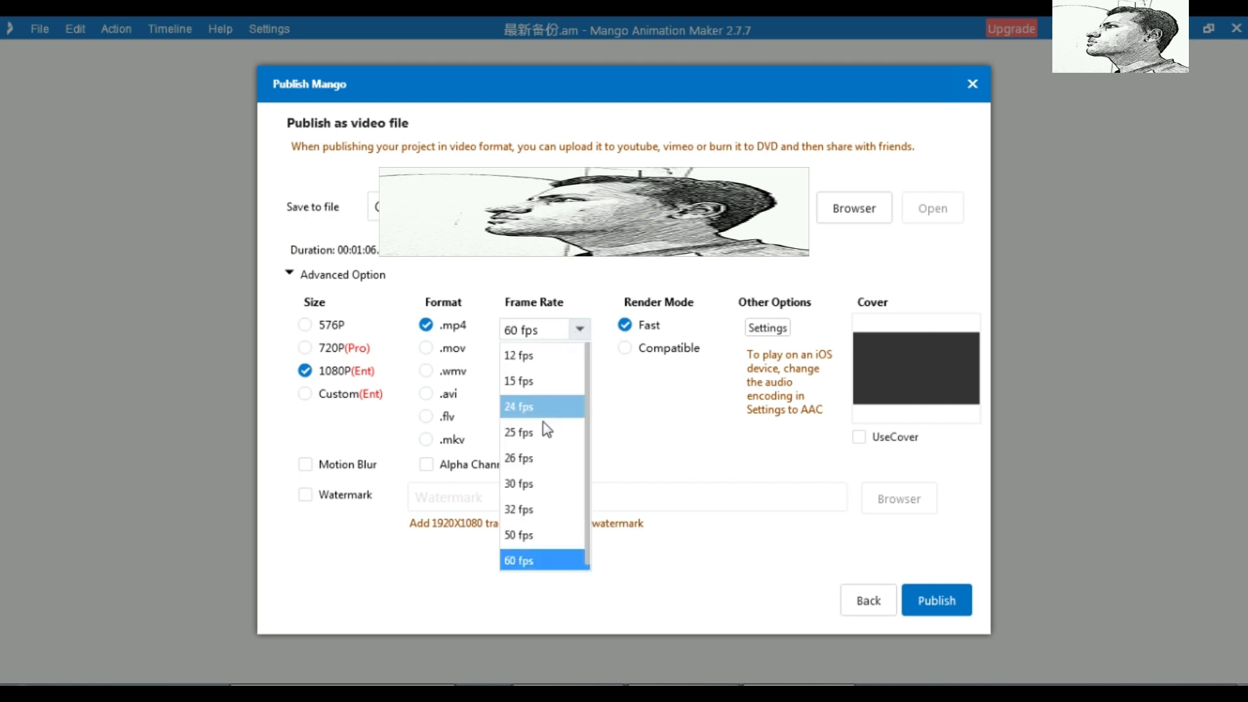
pyautogui.click(535, 484)
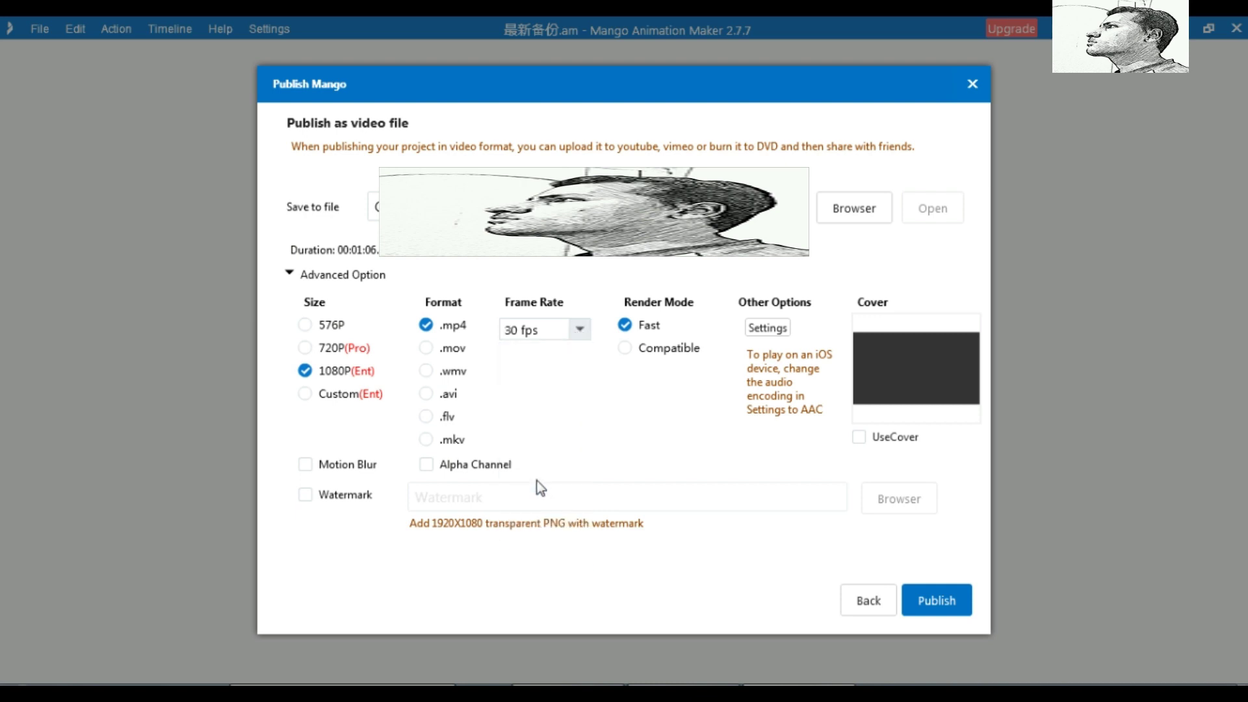
pyautogui.click(625, 347)
pyautogui.click(625, 326)
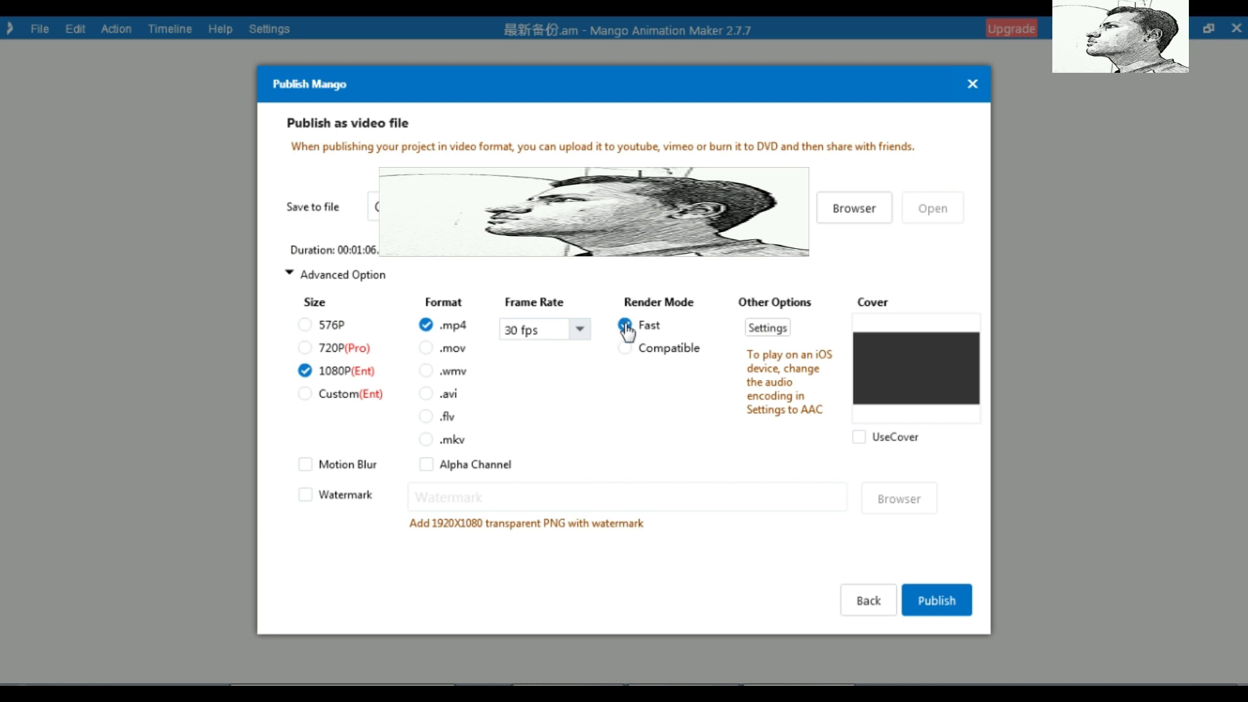
# Inspect the encoding settings, keeping H264, 2000 kbps, AAC, 44100 Hz and 128 kbps
pyautogui.click(770, 327)
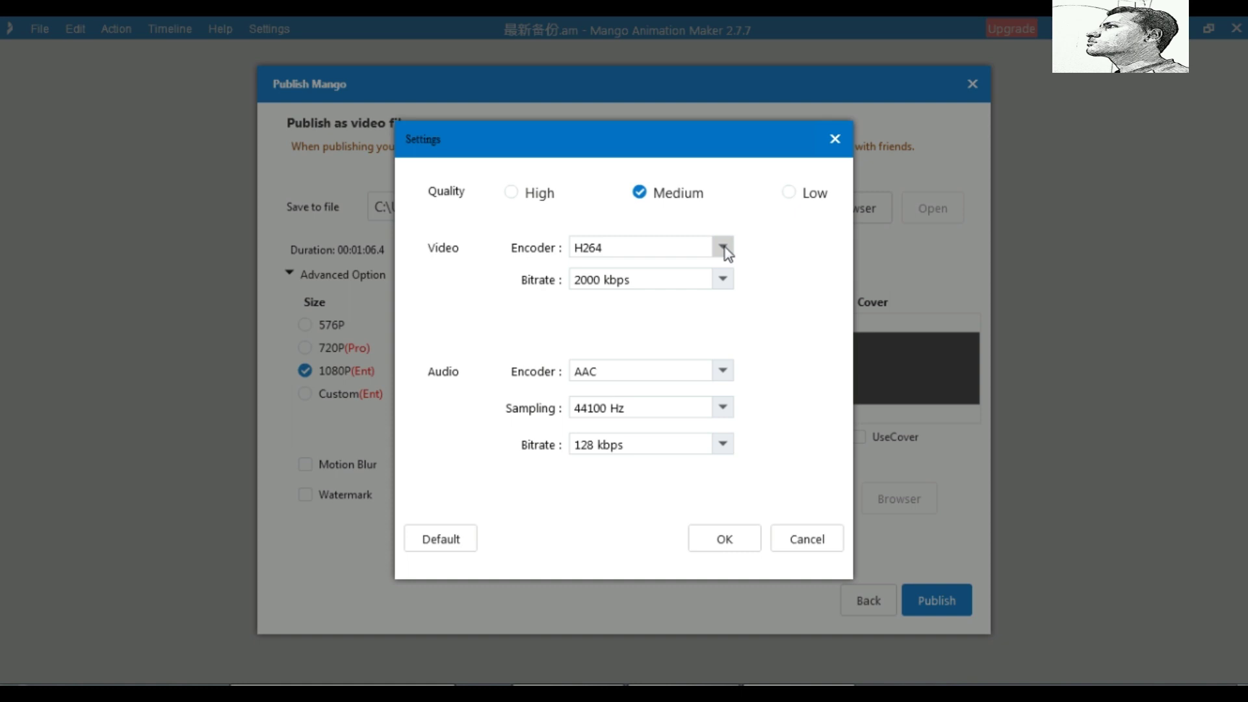
pyautogui.click(722, 247)
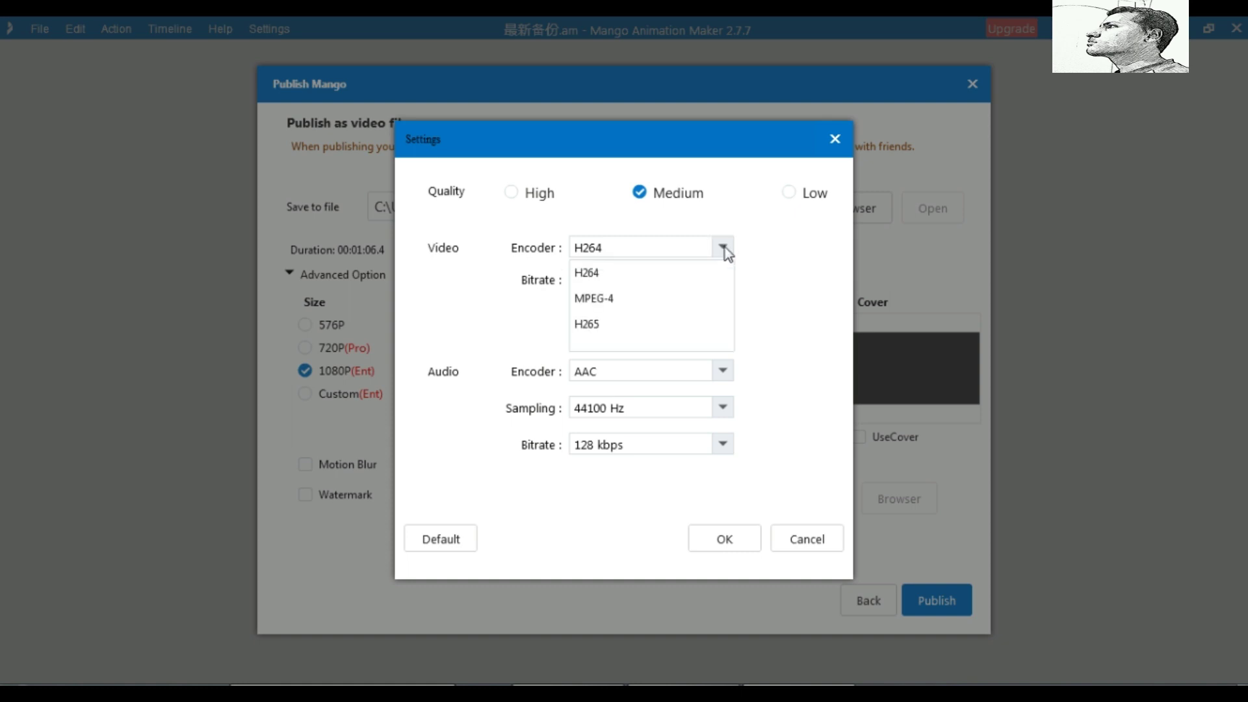
pyautogui.click(724, 283)
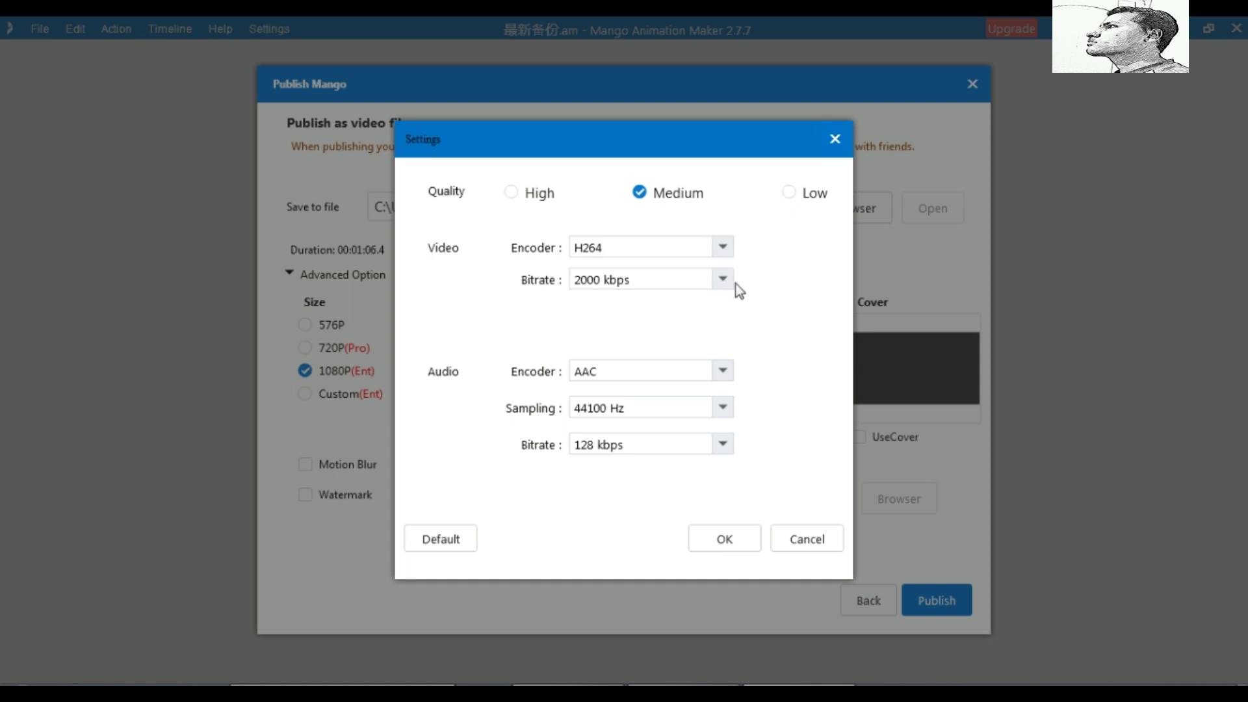
pyautogui.click(723, 279)
pyautogui.scroll(-3, 723, 330)
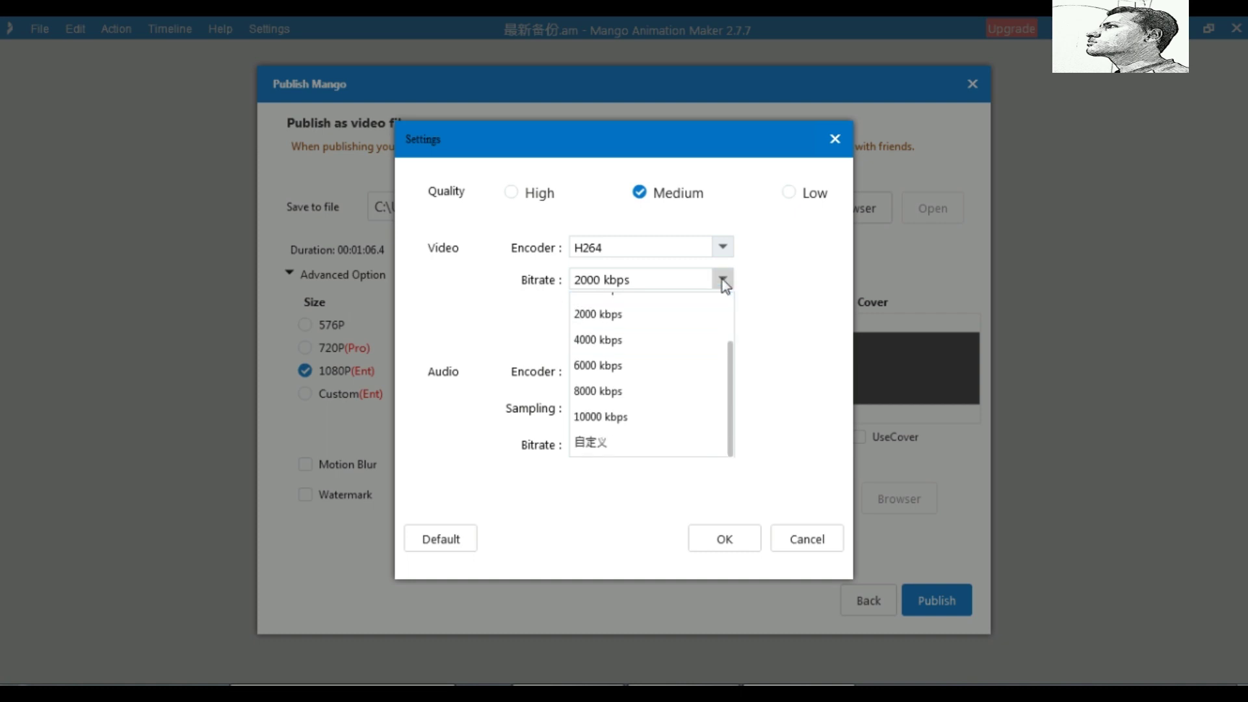
pyautogui.click(788, 337)
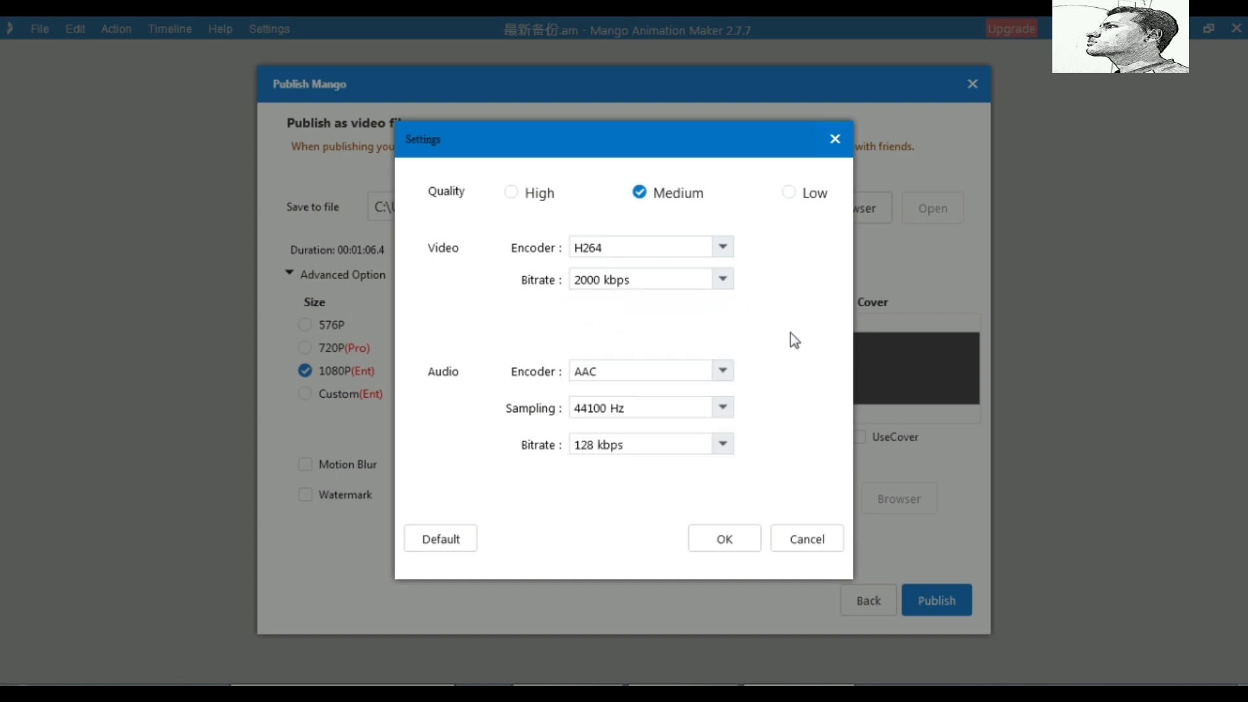
pyautogui.click(722, 373)
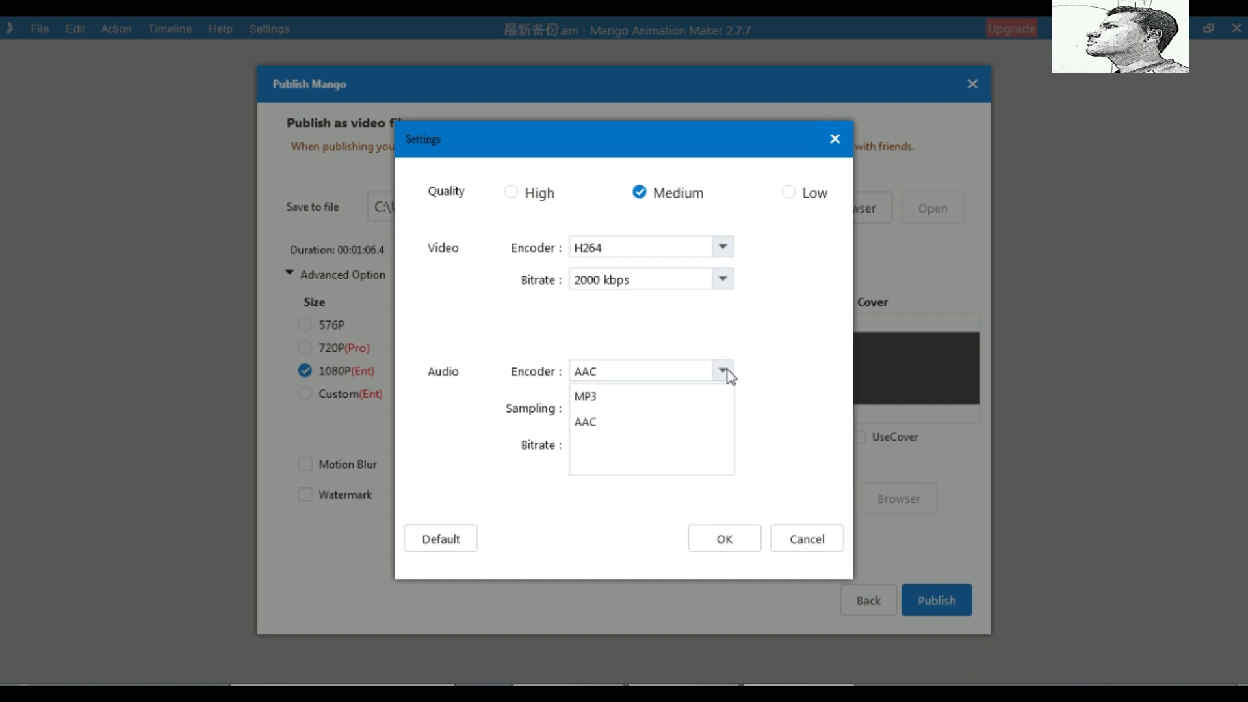
pyautogui.click(766, 364)
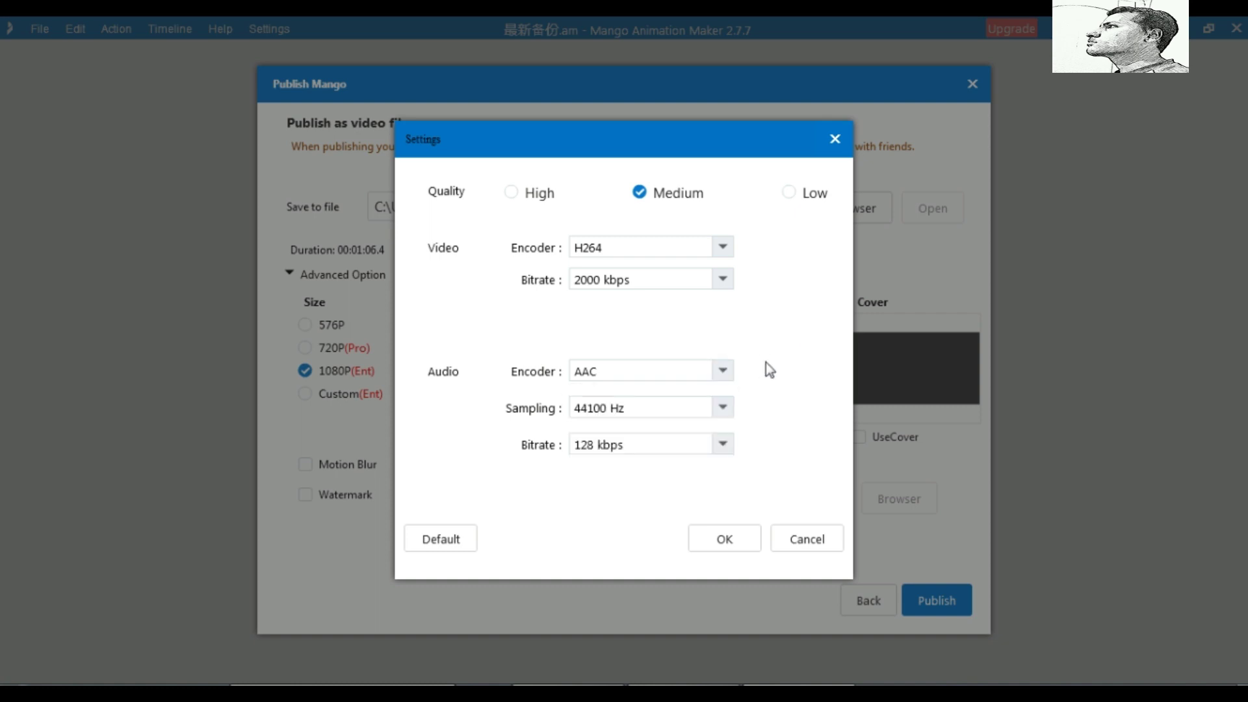
pyautogui.click(723, 407)
pyautogui.click(800, 387)
pyautogui.click(723, 442)
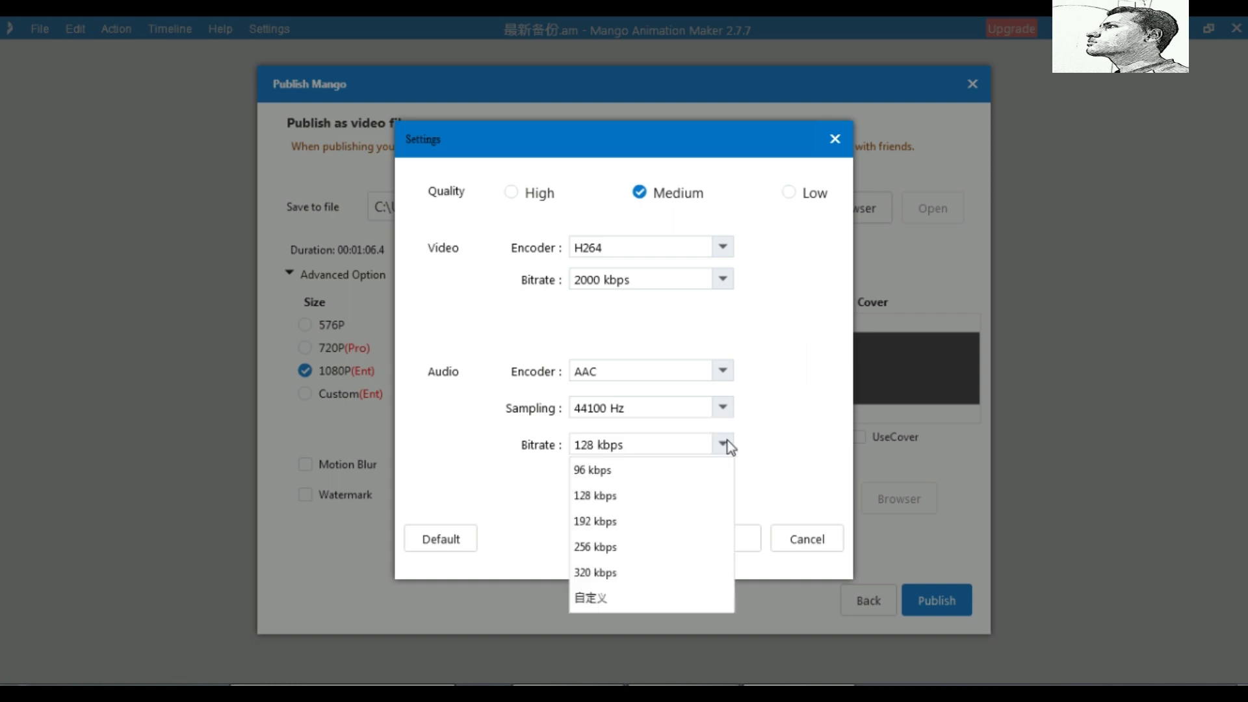
pyautogui.click(781, 415)
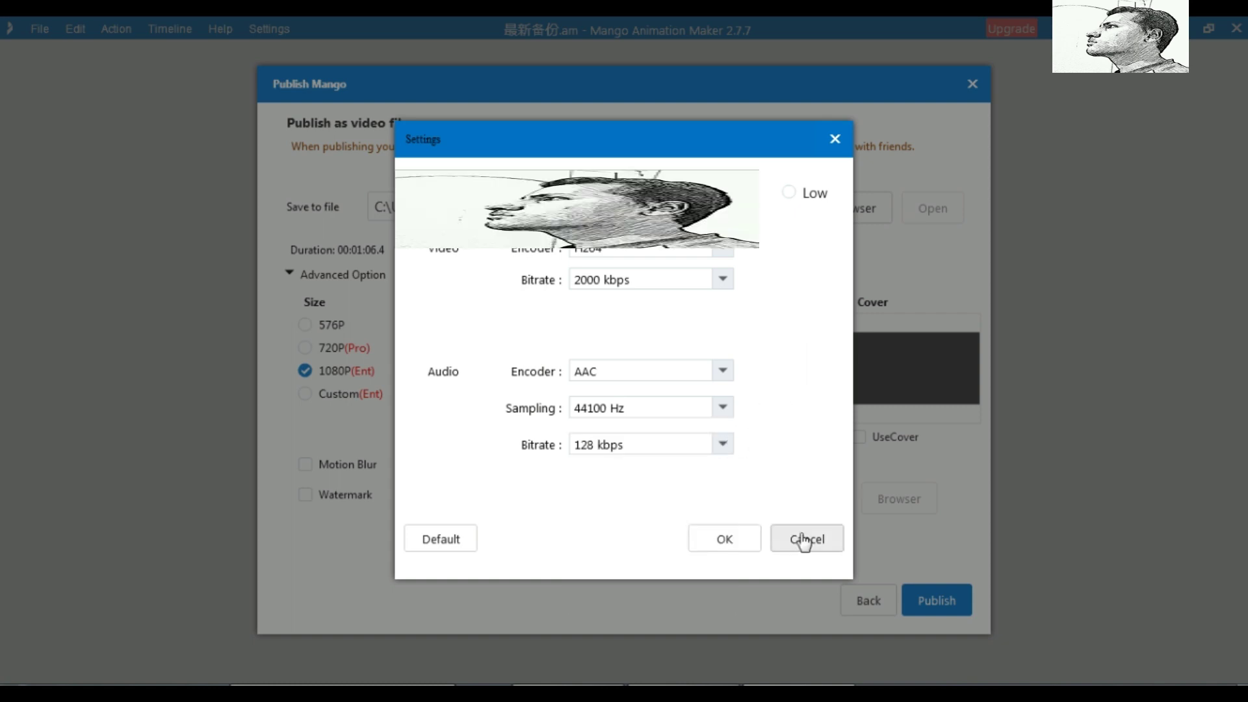
# Cancel the encoding settings, go back, and close the Publish dialog
pyautogui.click(803, 539)
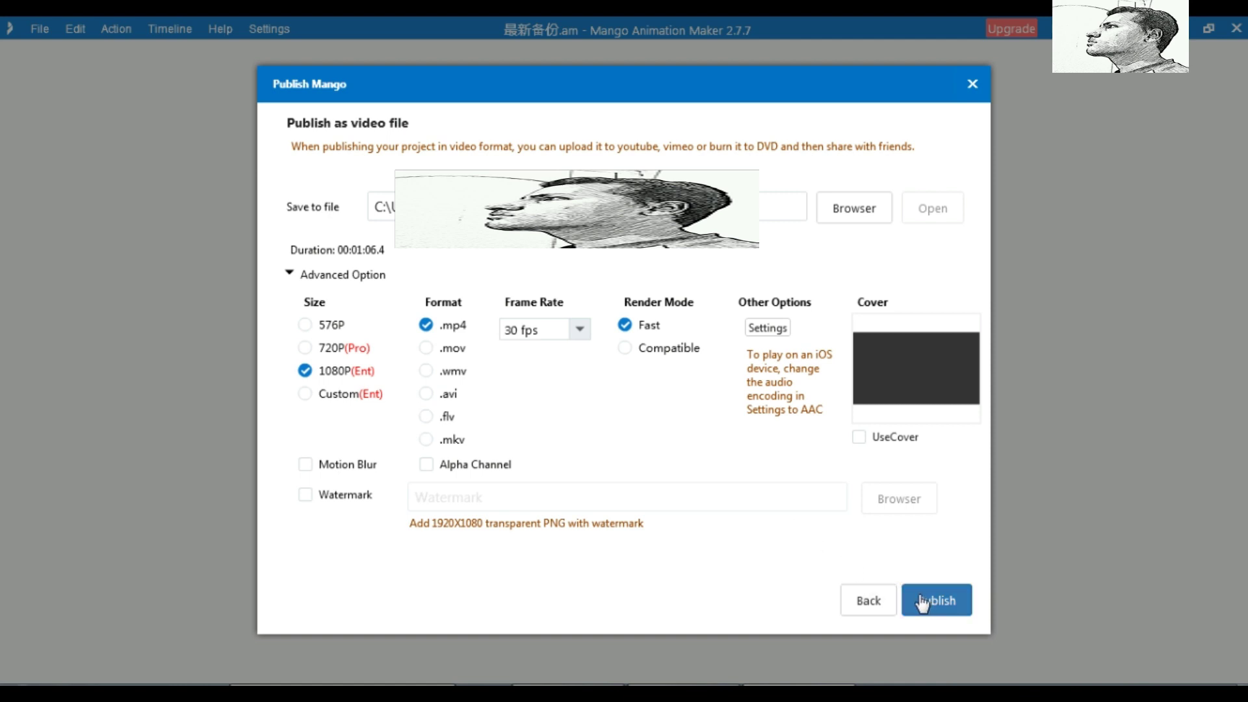
pyautogui.click(861, 601)
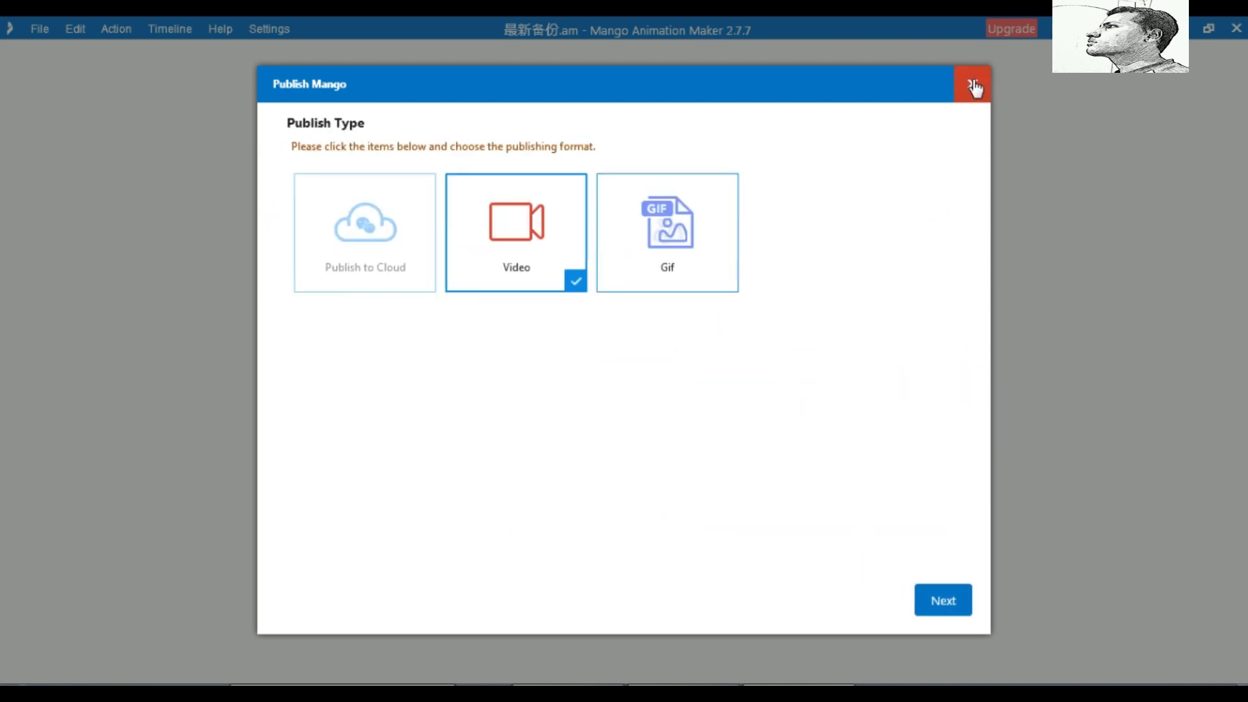
pyautogui.click(973, 84)
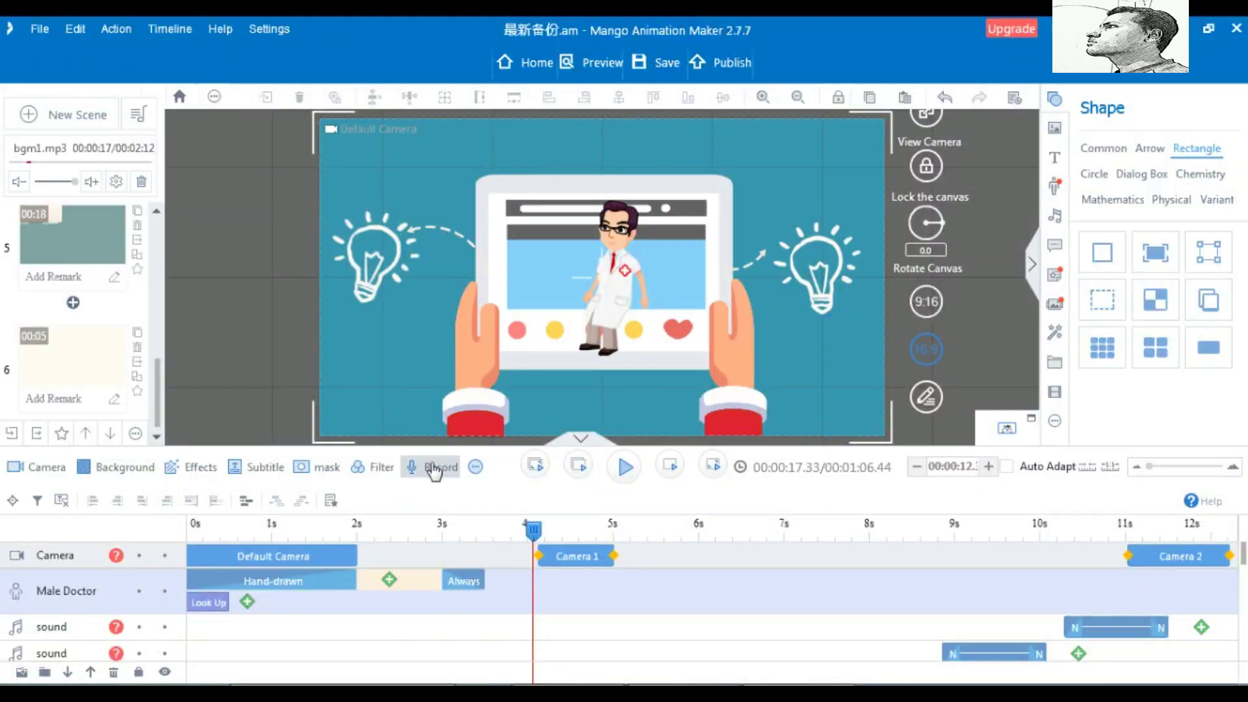
pyautogui.click(477, 468)
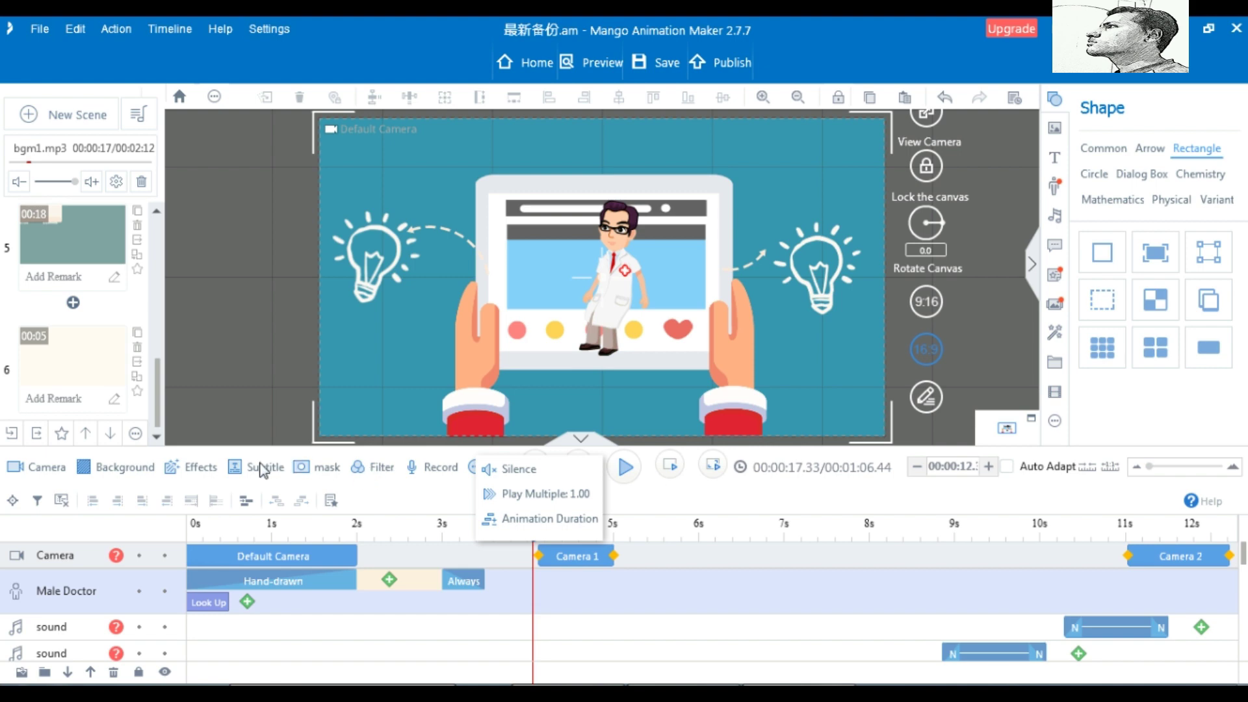
pyautogui.click(395, 489)
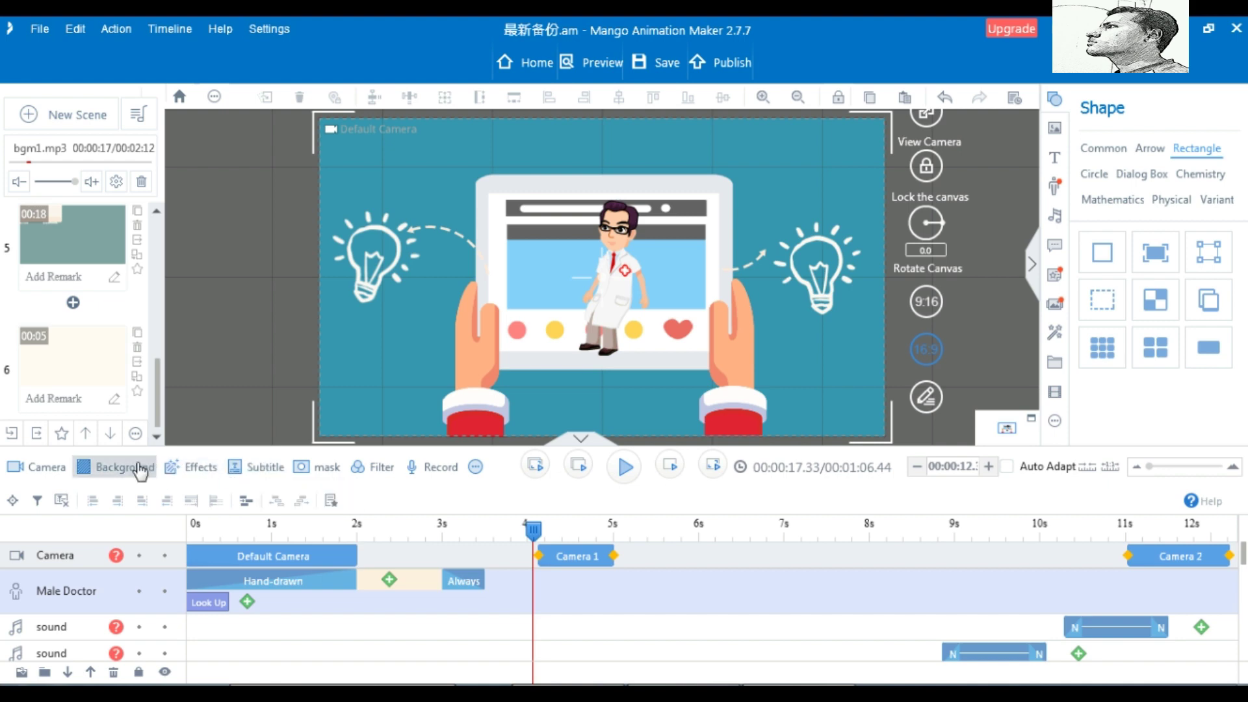
pyautogui.click(190, 469)
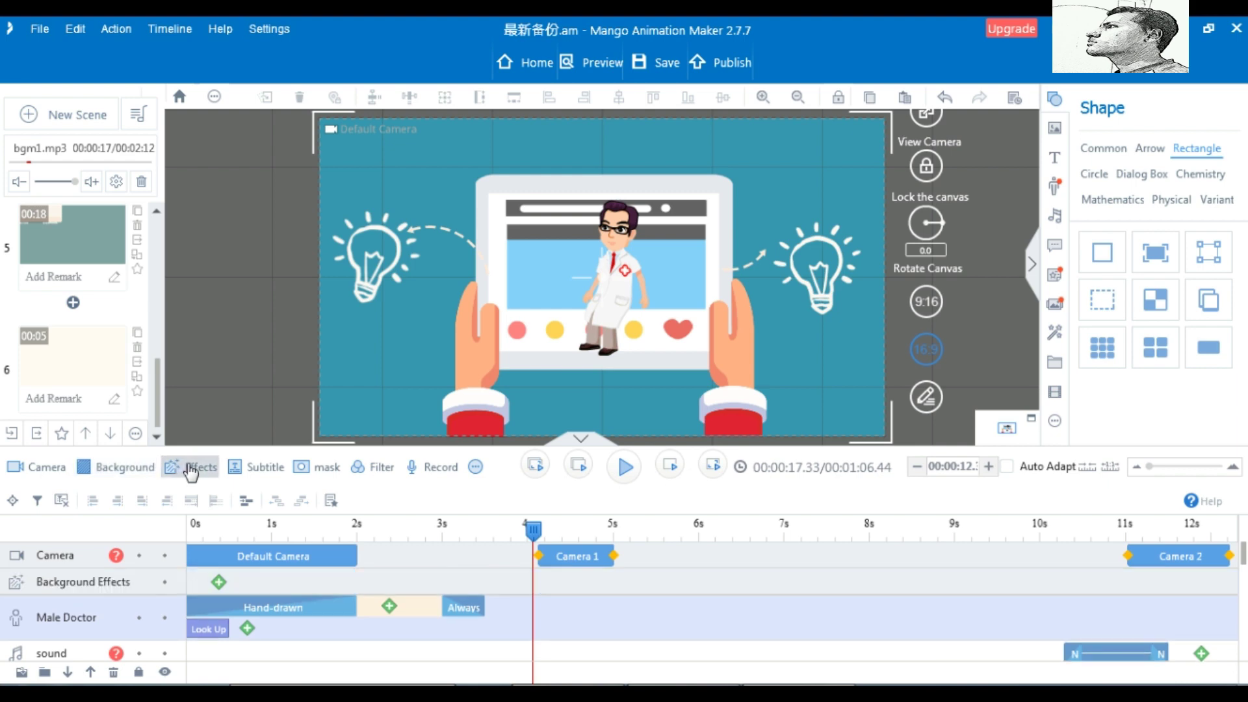
pyautogui.click(190, 470)
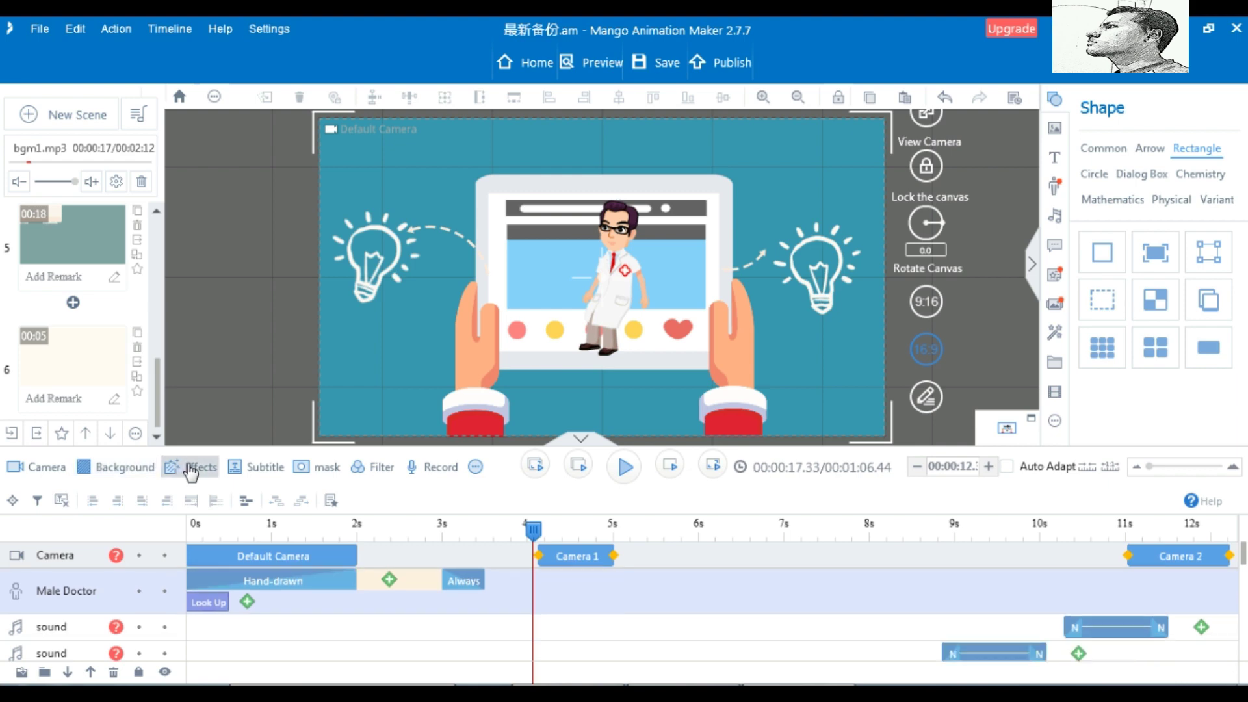
pyautogui.click(262, 471)
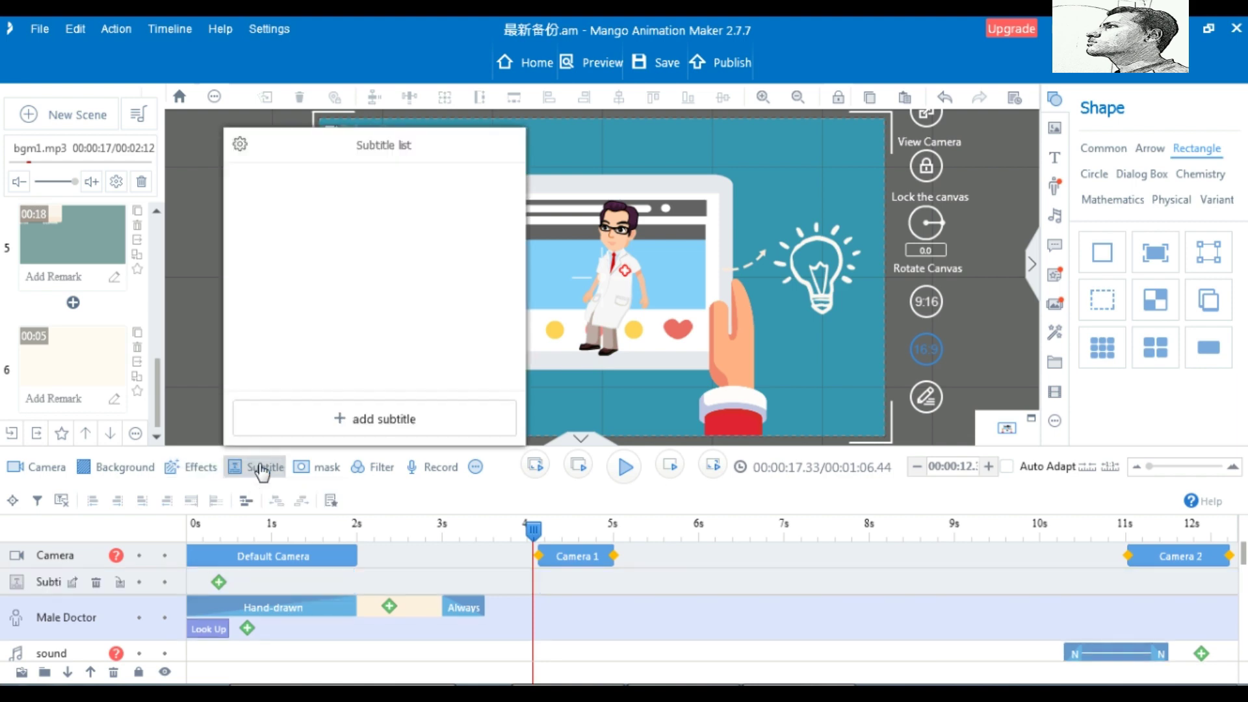
pyautogui.click(262, 470)
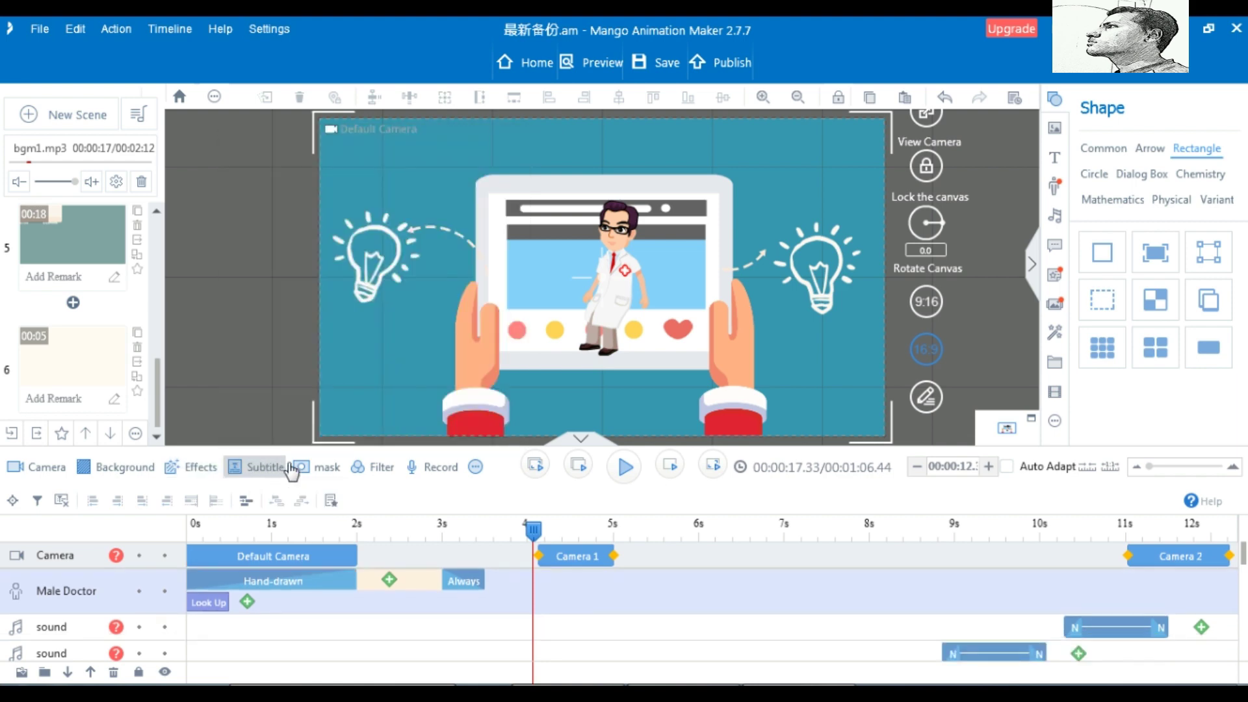
pyautogui.click(369, 472)
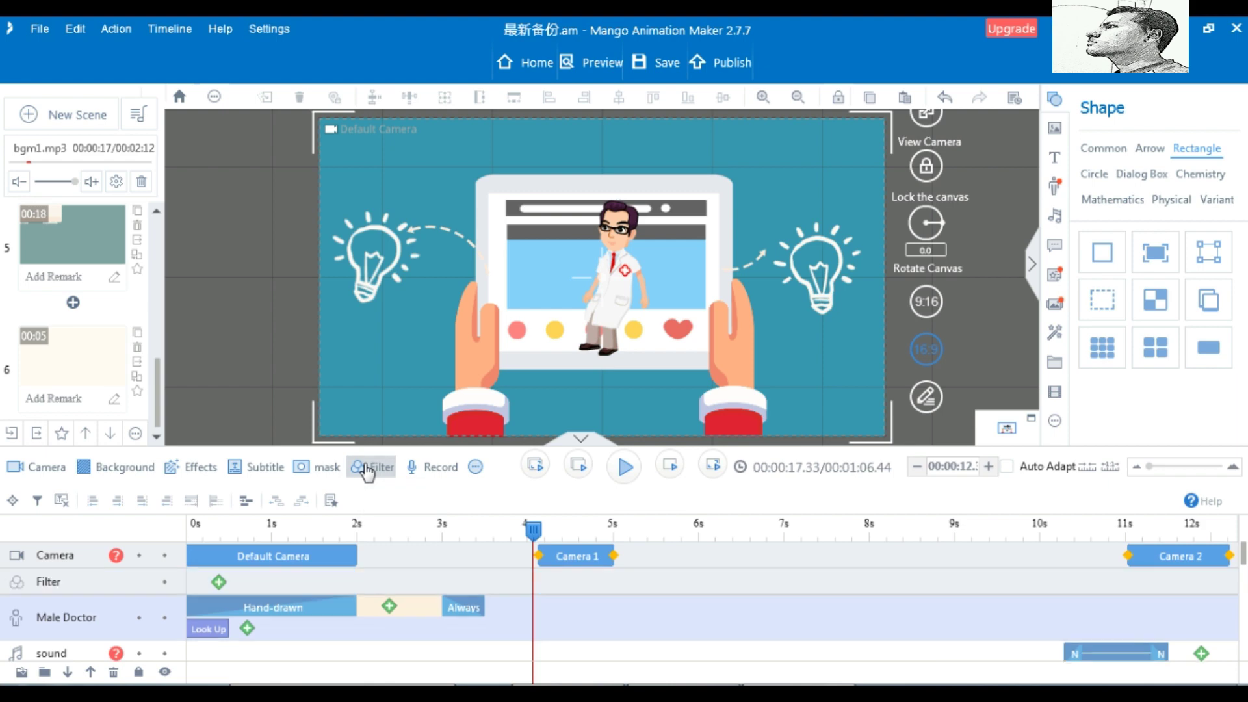
pyautogui.click(369, 473)
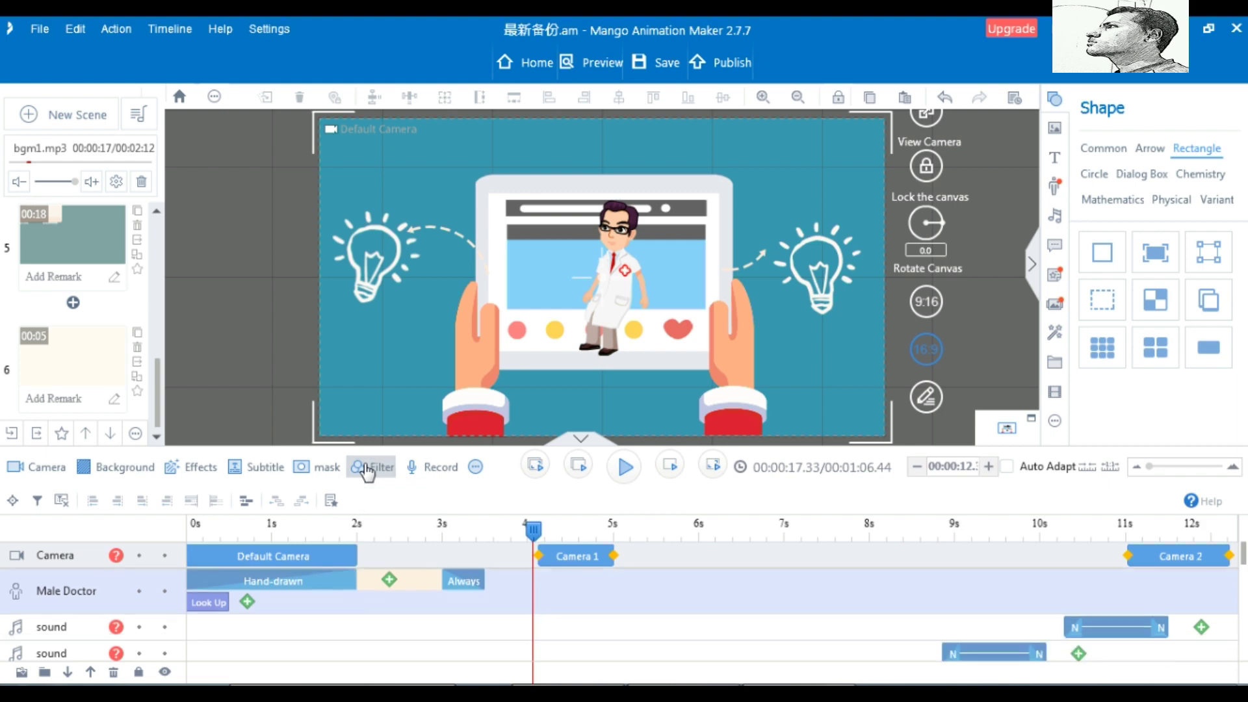
pyautogui.click(321, 472)
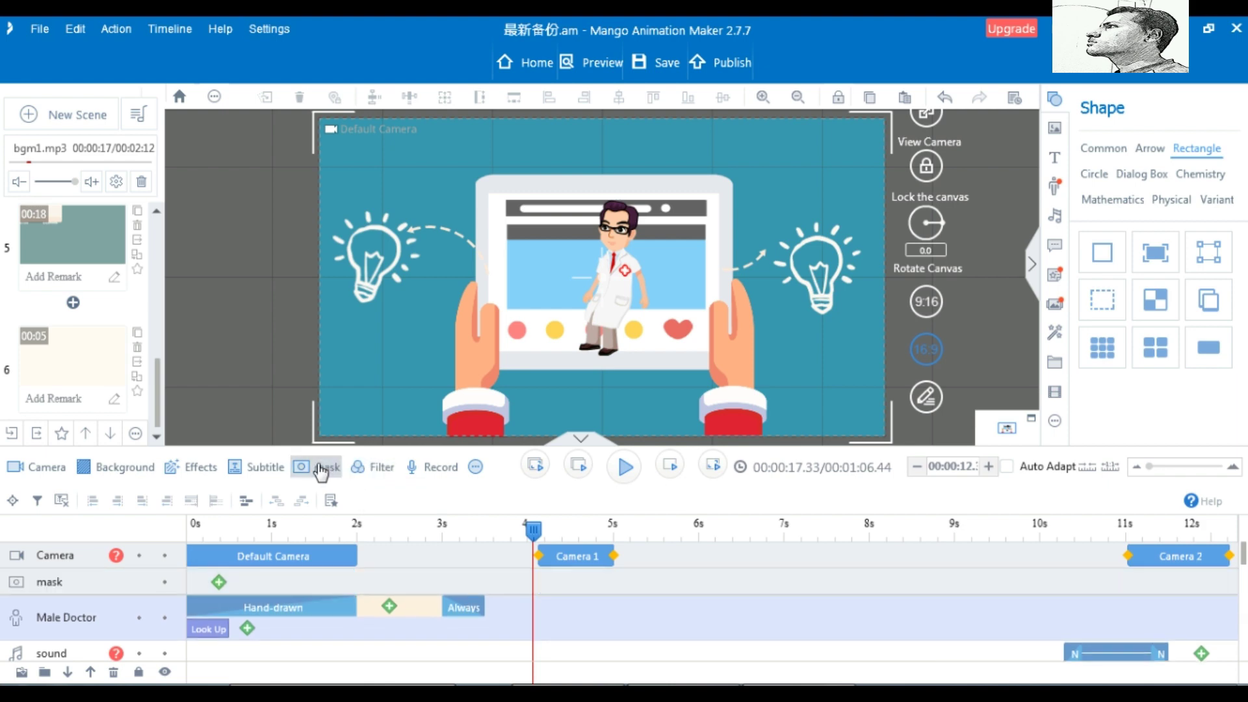
pyautogui.click(320, 473)
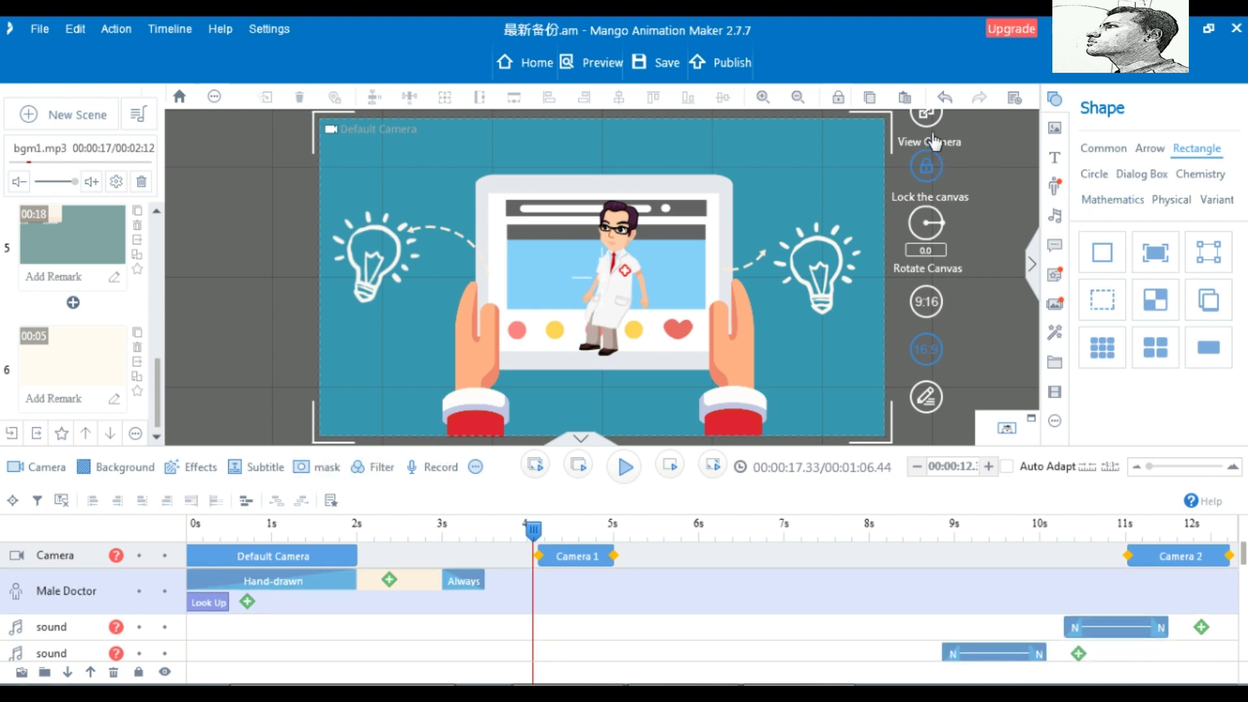
pyautogui.click(925, 175)
# Unlock the canvas and nudge the scene duration with + and −, ending slightly longer at 00:01:06.84 total
pyautogui.click(929, 176)
pyautogui.click(989, 466)
pyautogui.click(989, 466)
pyautogui.click(989, 466)
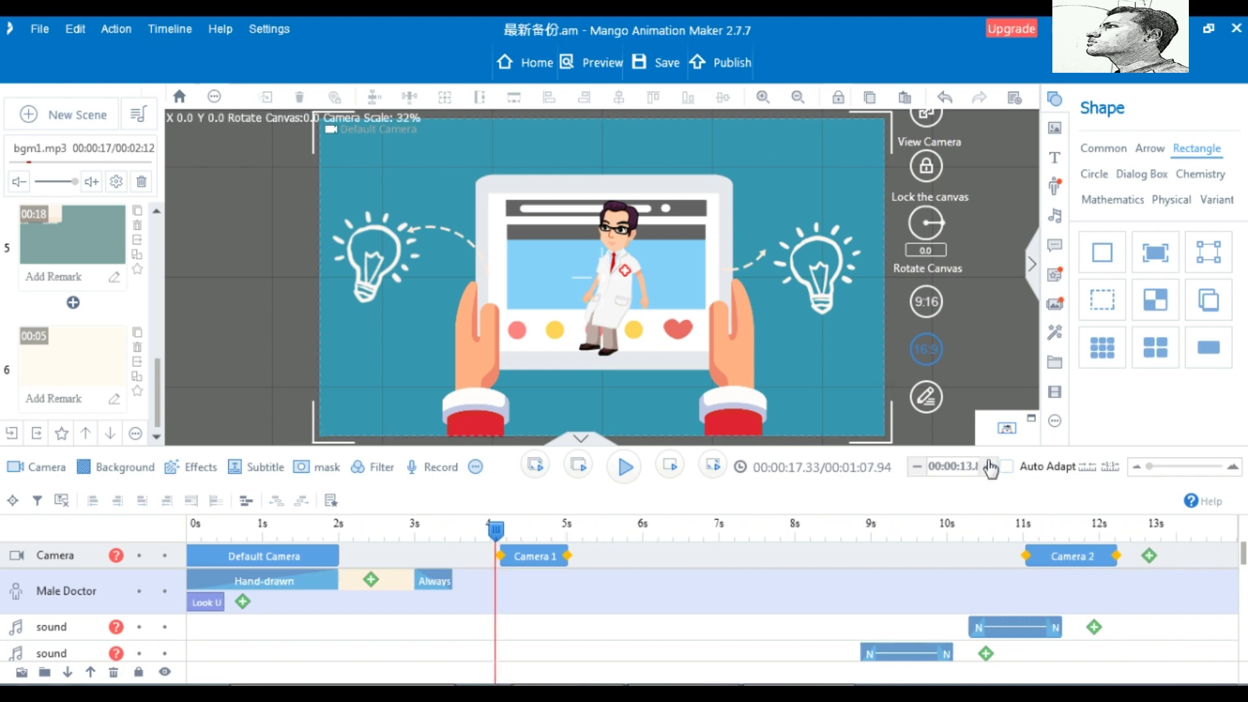
pyautogui.click(989, 466)
pyautogui.click(918, 467)
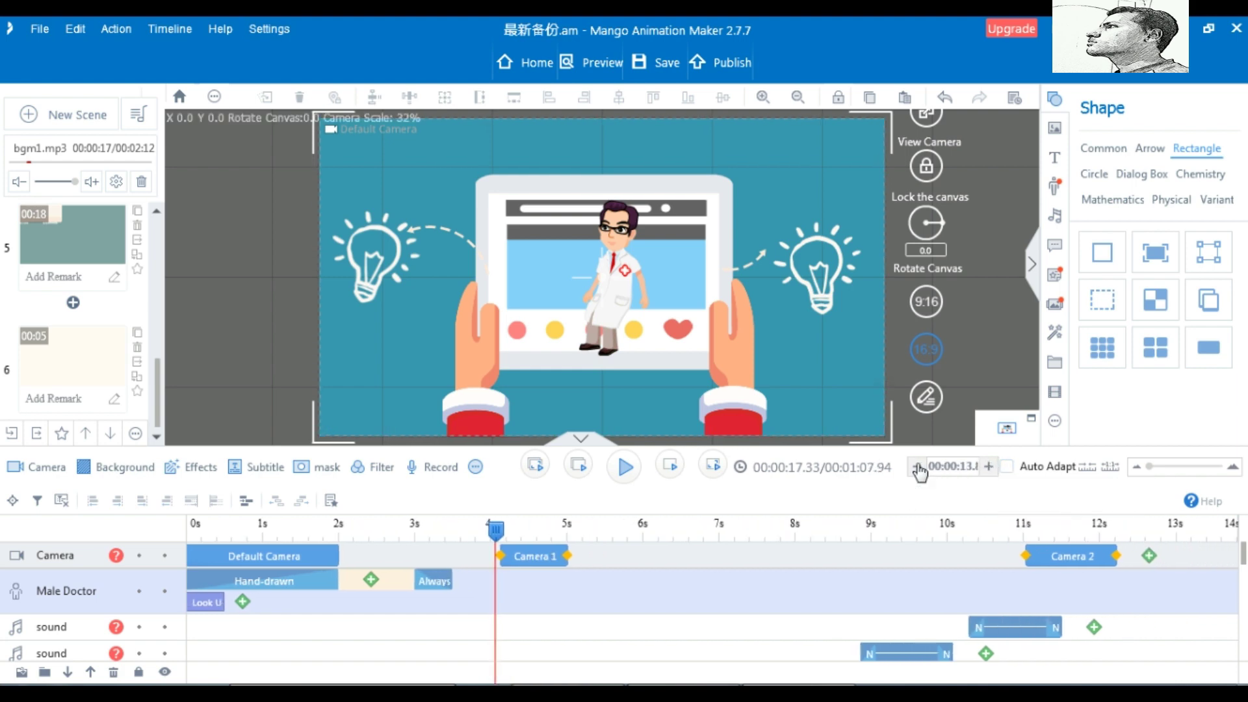
pyautogui.click(918, 466)
pyautogui.click(917, 467)
pyautogui.click(918, 466)
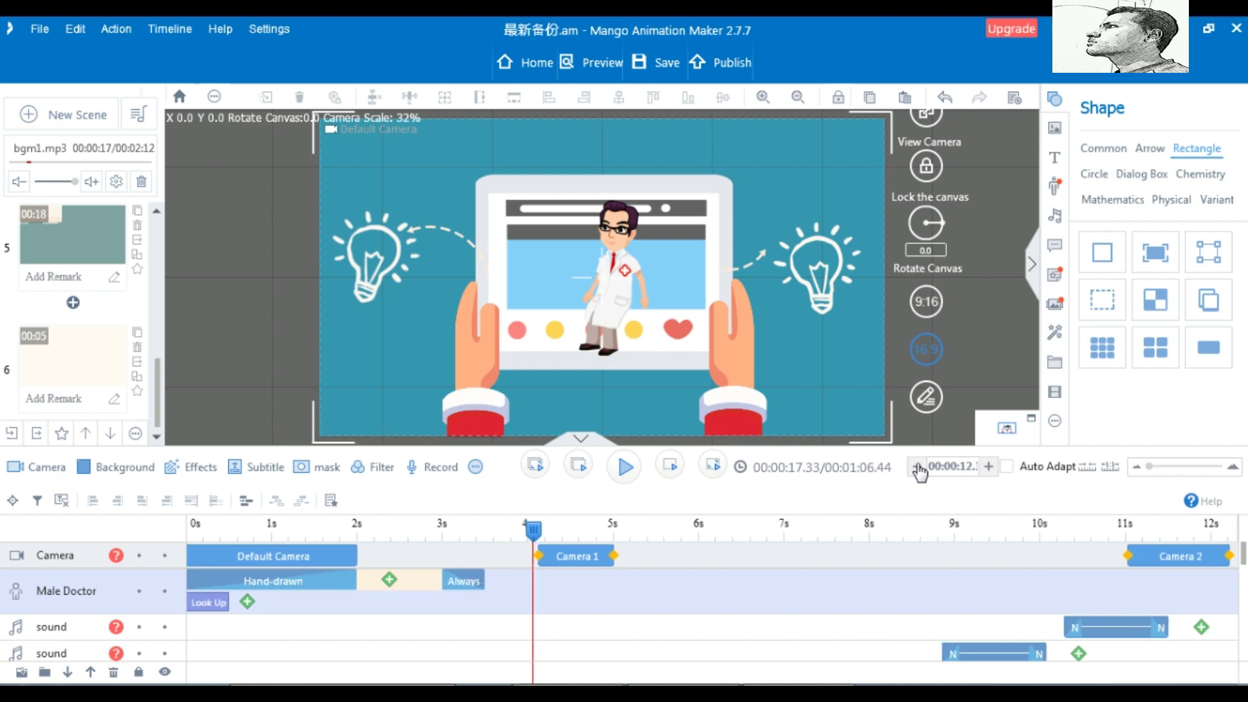
pyautogui.click(917, 466)
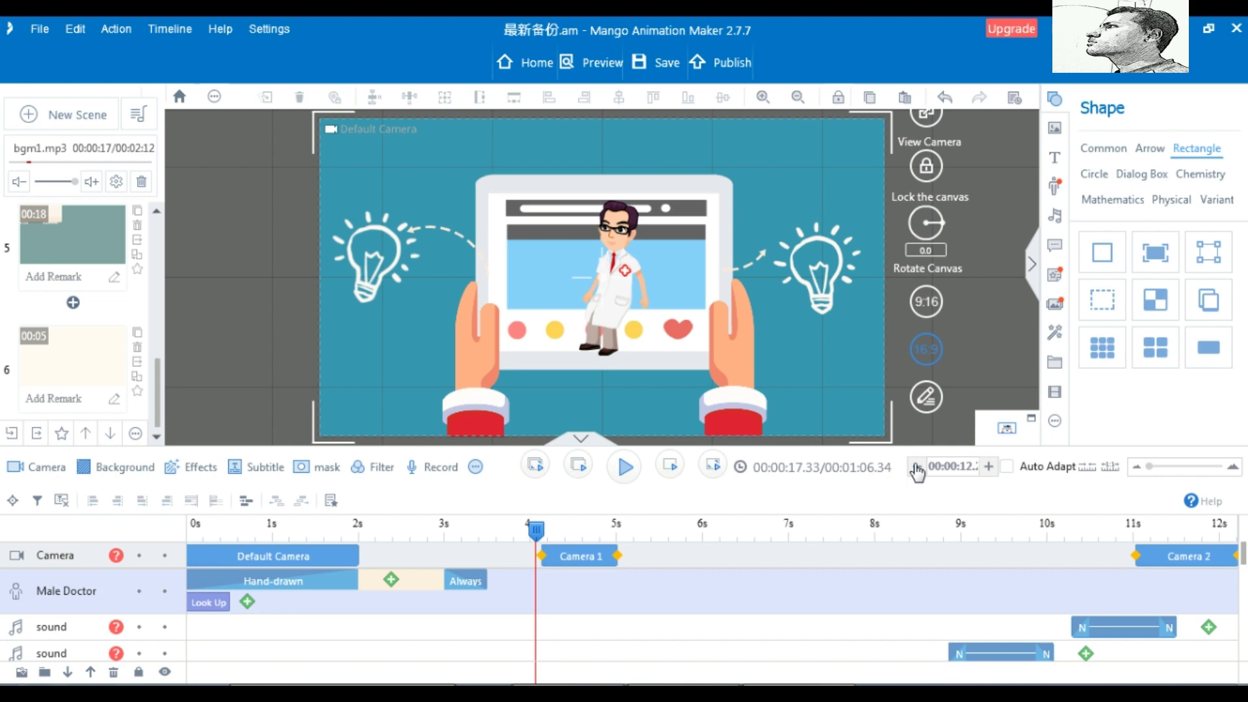
pyautogui.click(989, 466)
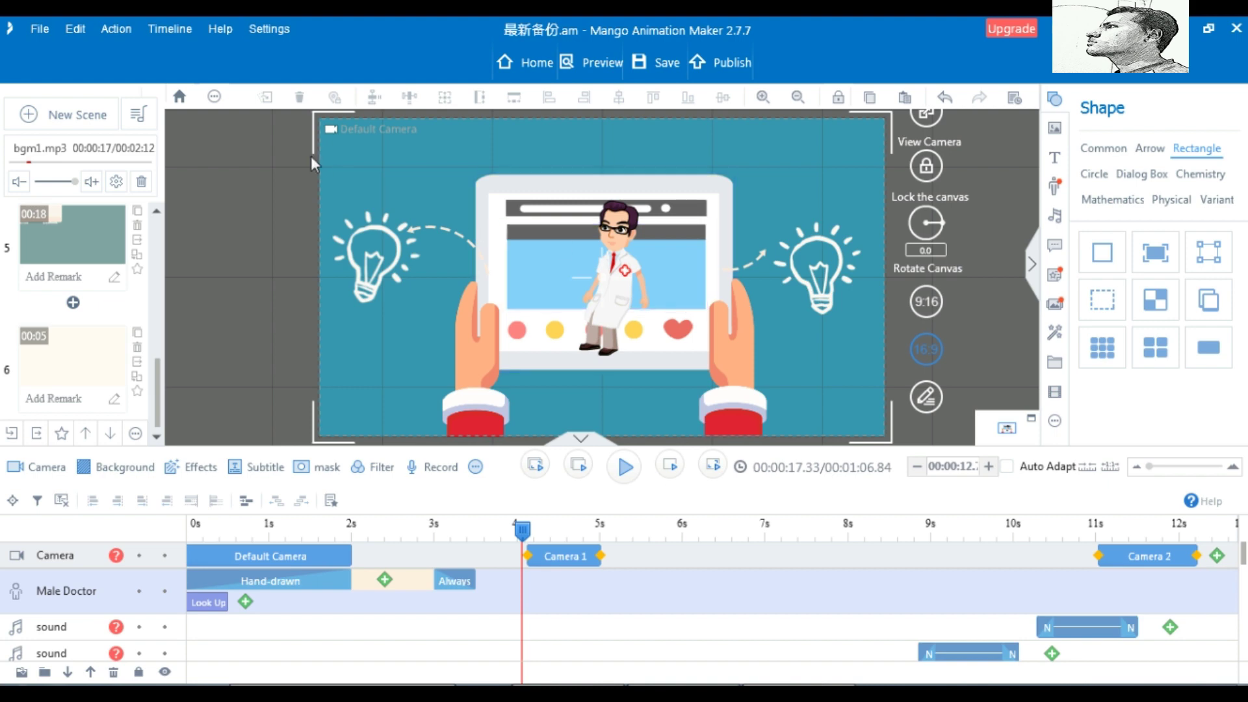
# Open and close Settings, go Home without saving, and start a new blank project
pyautogui.click(264, 29)
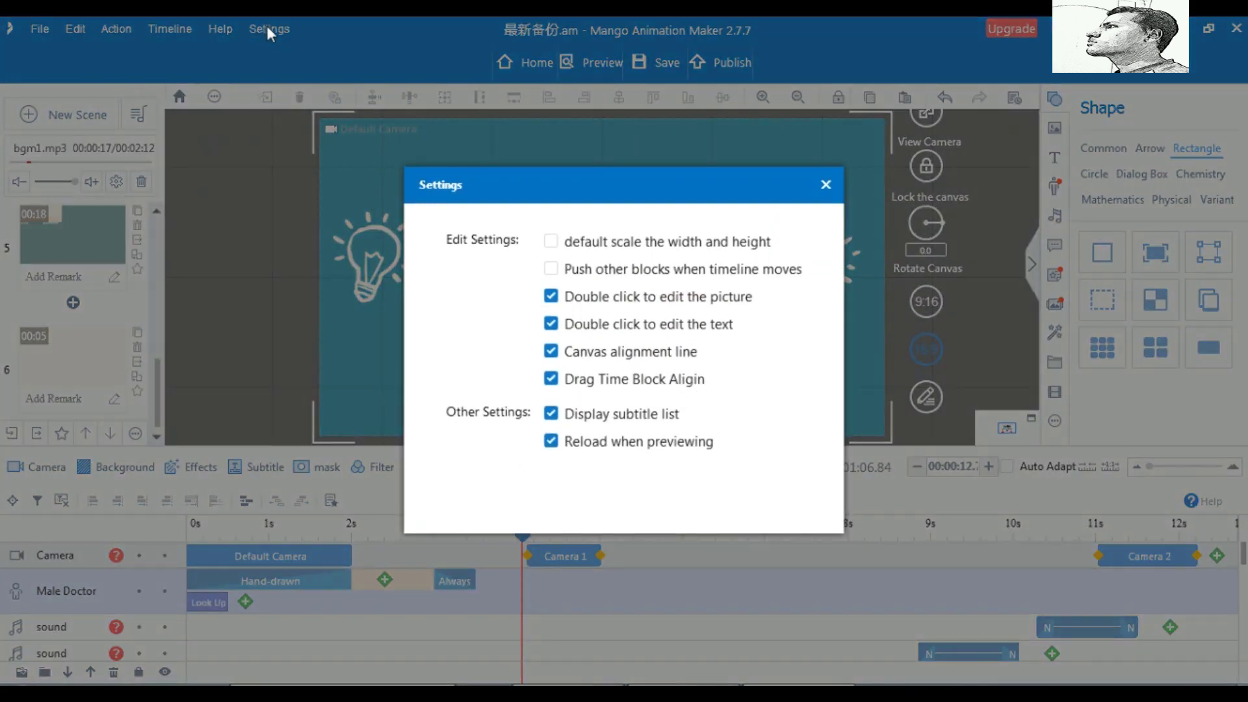
pyautogui.click(825, 185)
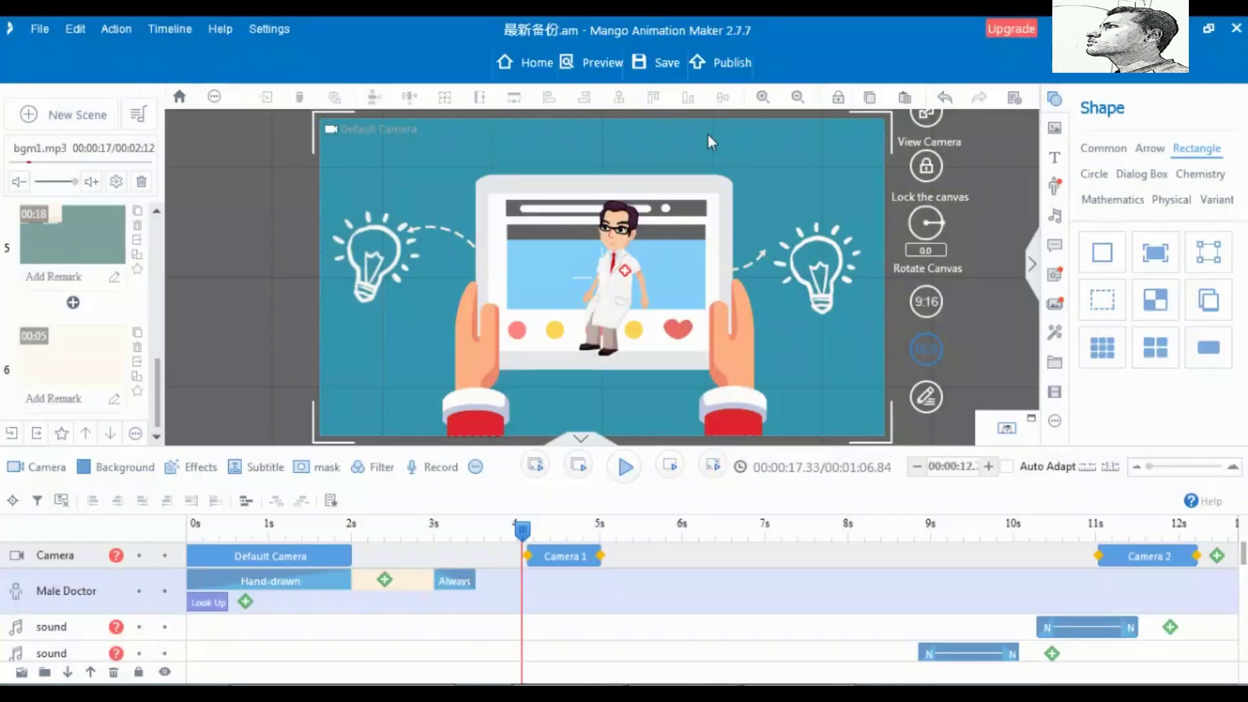
pyautogui.click(522, 64)
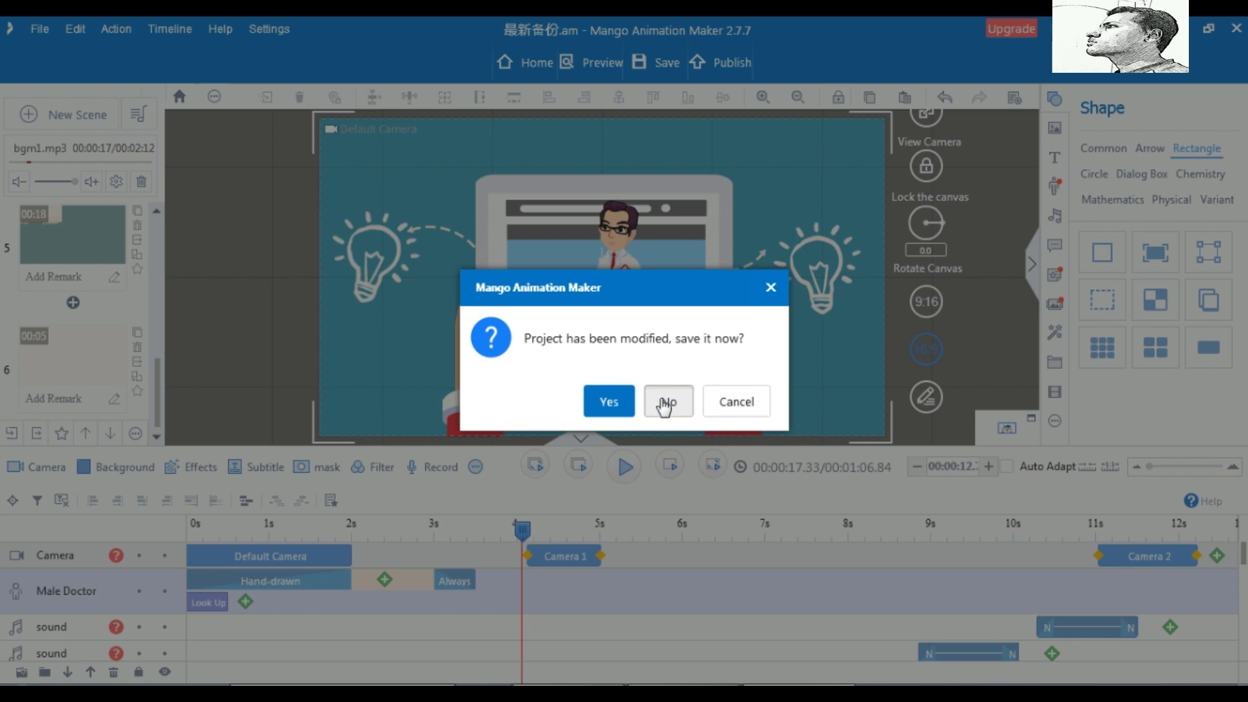
pyautogui.click(664, 404)
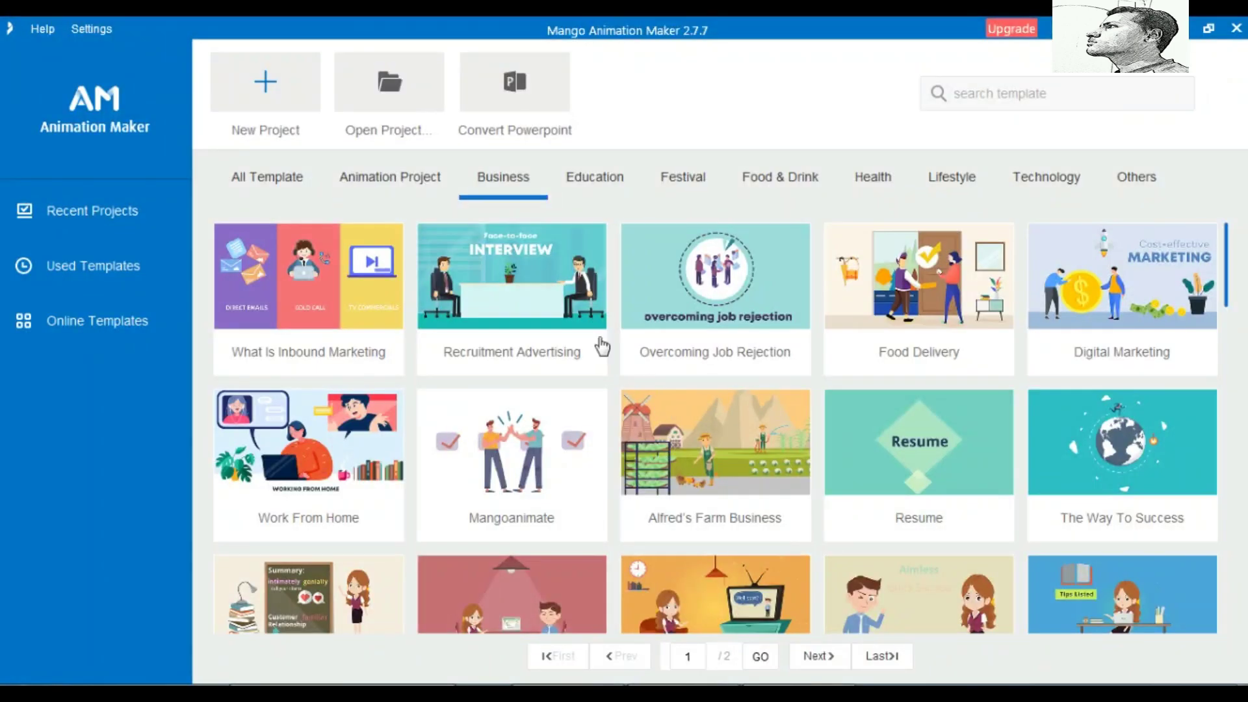
pyautogui.click(267, 87)
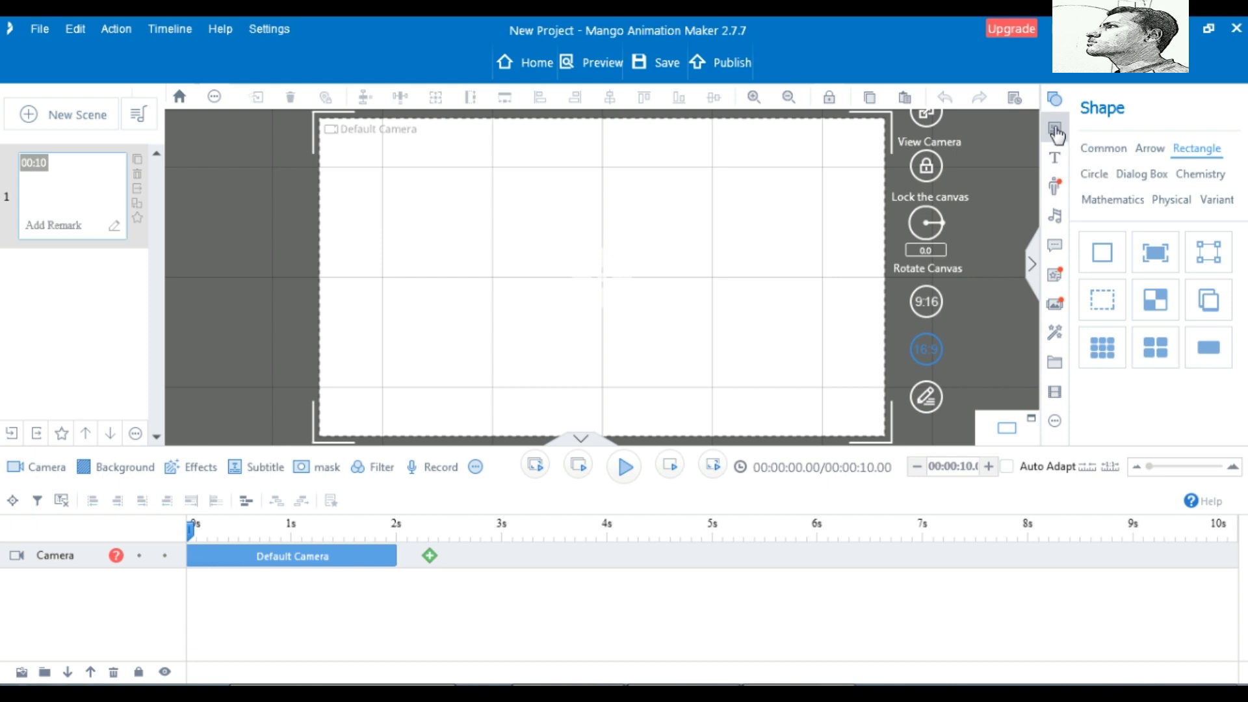
# Browse the Image library's Person and Memo categories, ending back on Person
pyautogui.click(1055, 130)
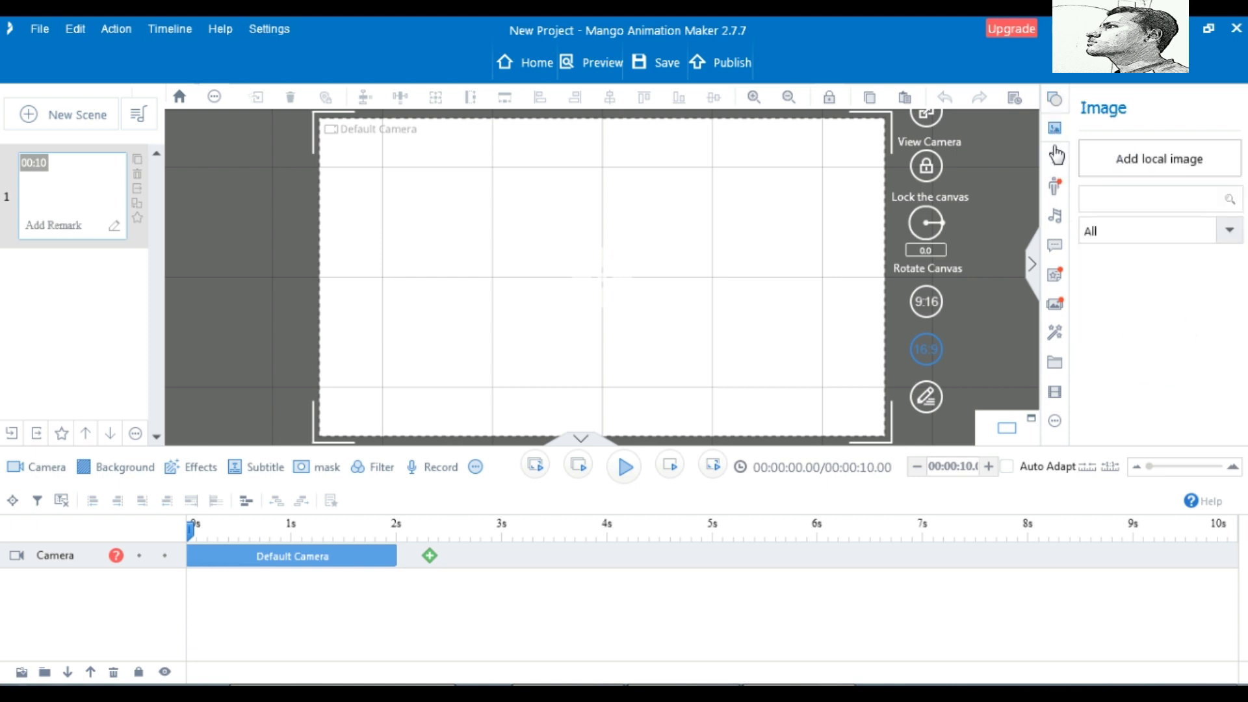
pyautogui.click(1229, 231)
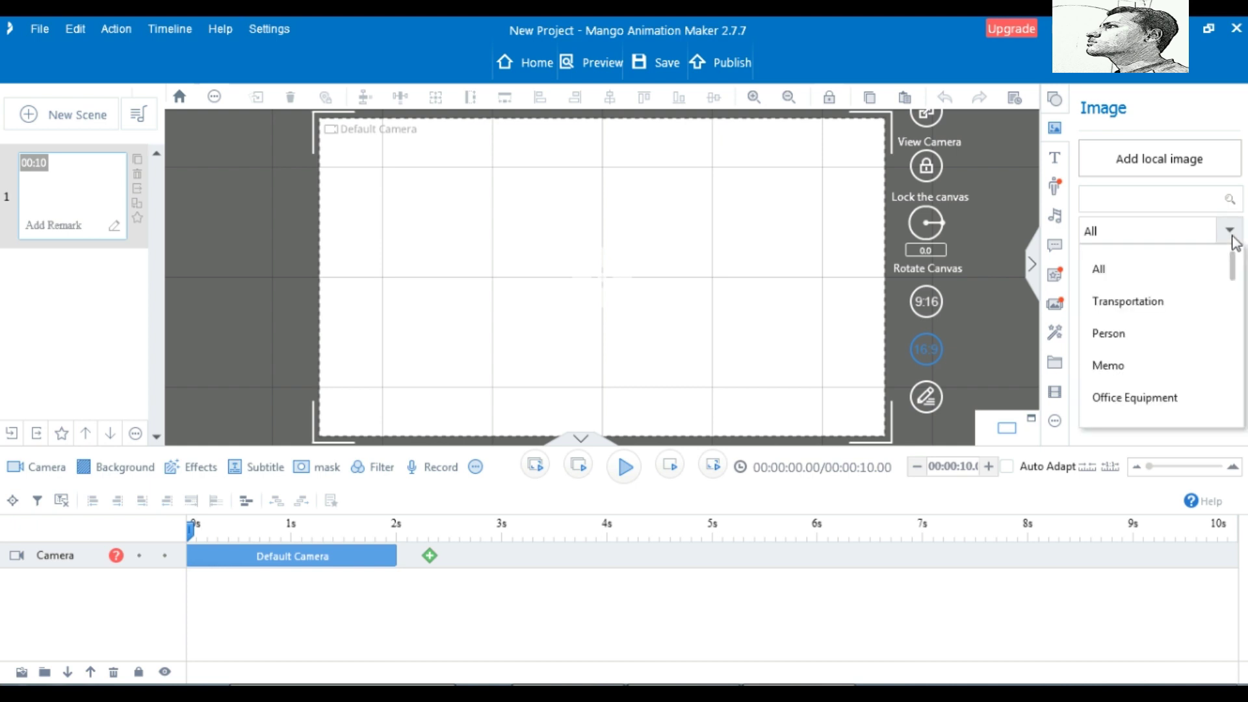
pyautogui.click(1125, 341)
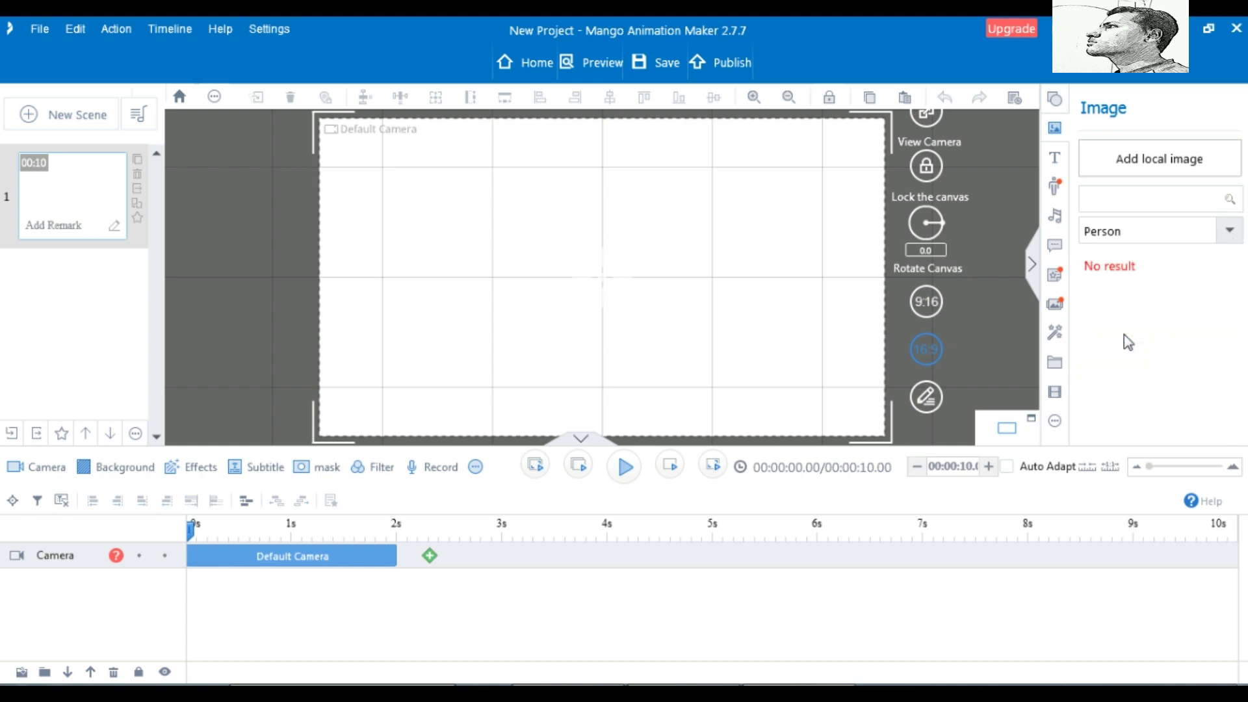
pyautogui.click(1227, 233)
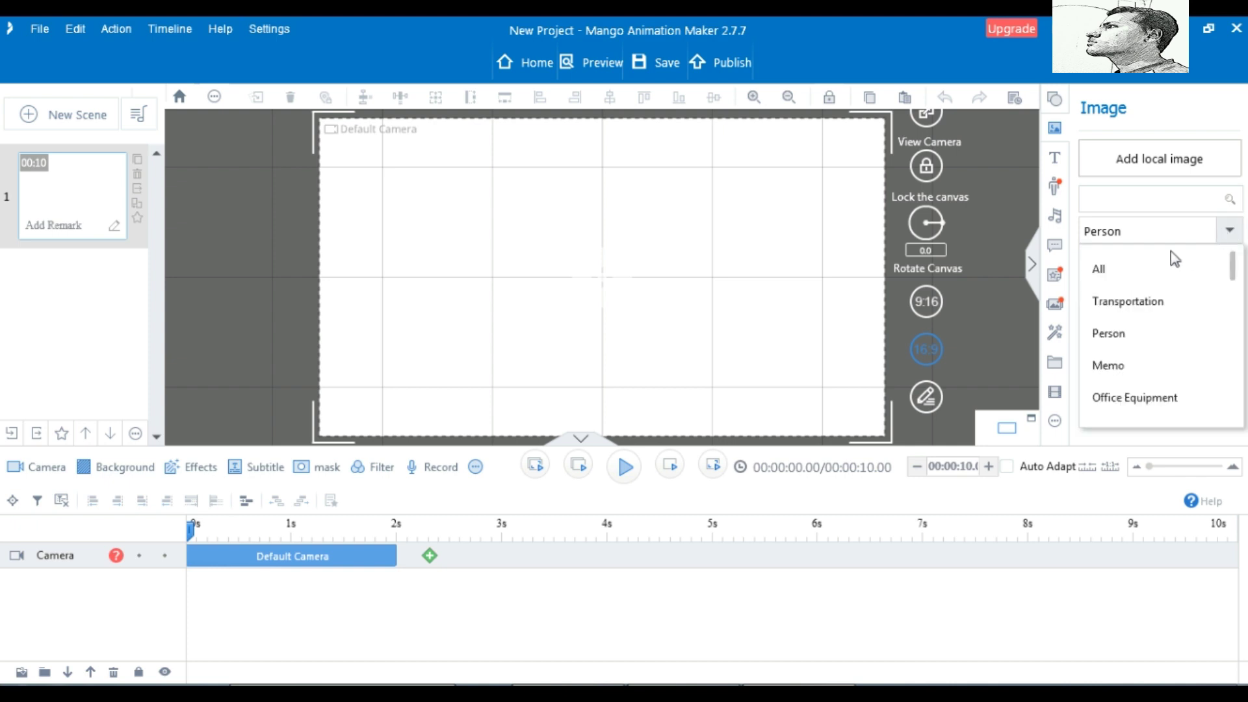
pyautogui.click(1121, 366)
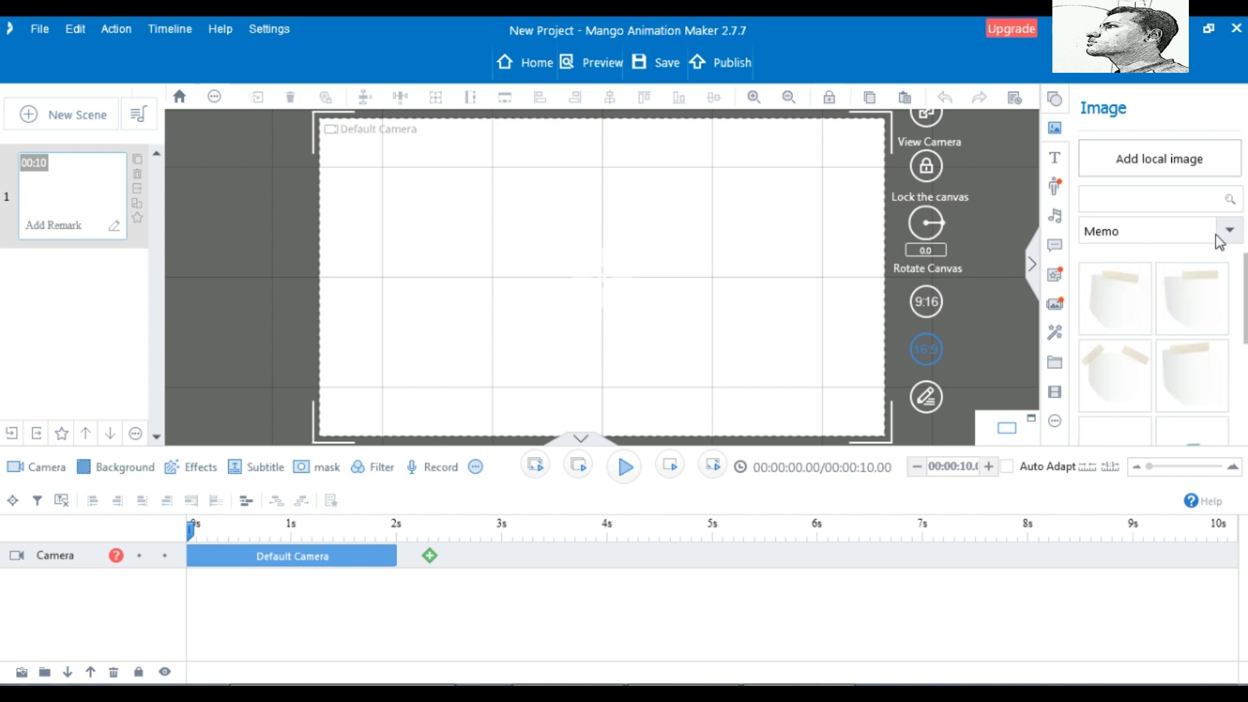
pyautogui.scroll(-3, 1189, 323)
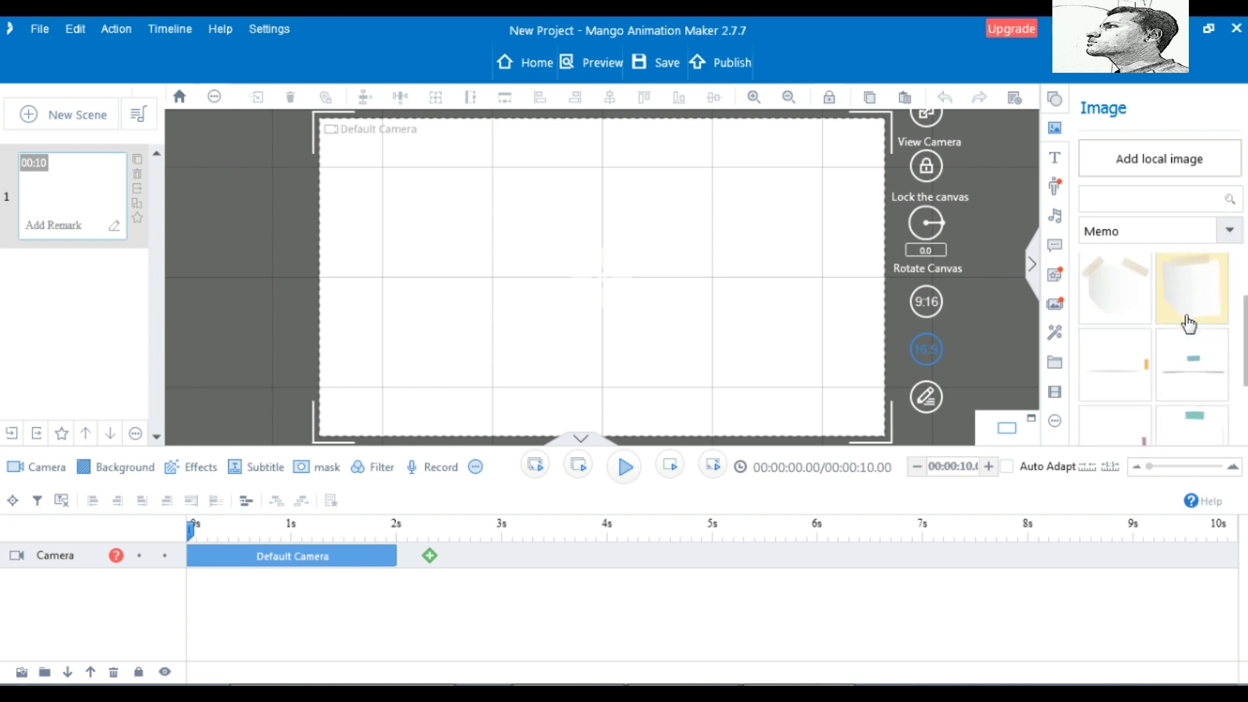
pyautogui.click(1230, 229)
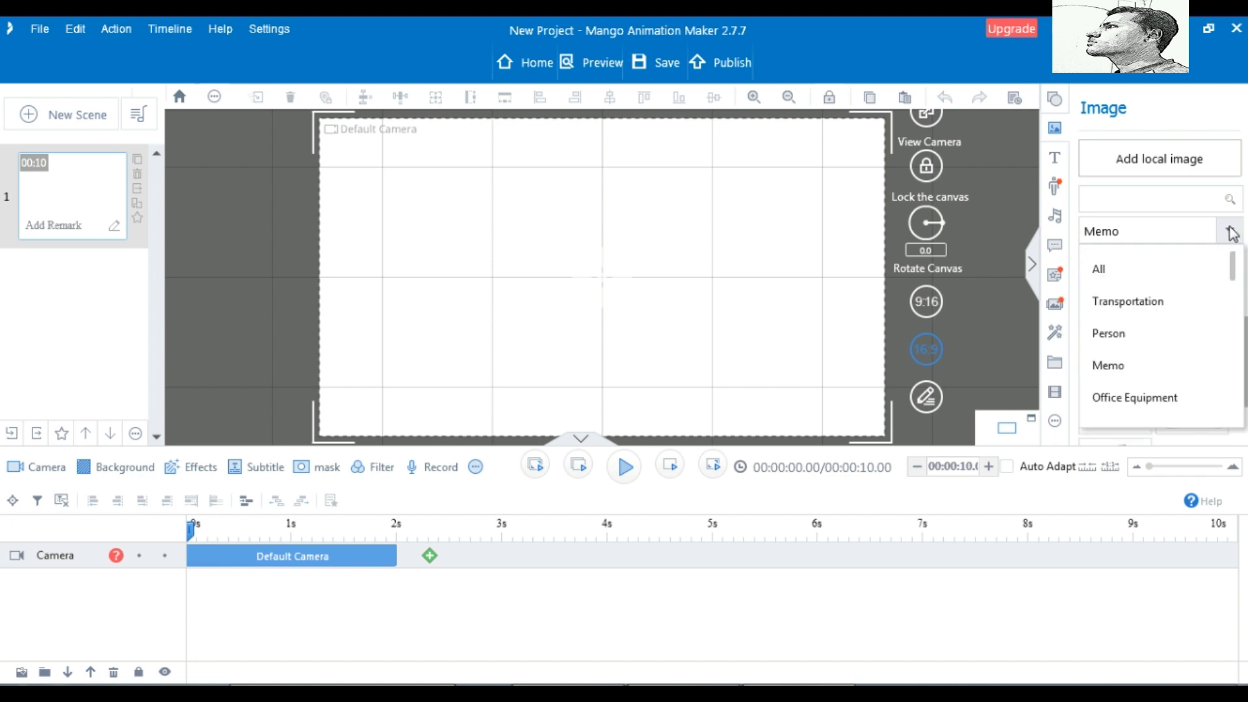
pyautogui.click(1113, 330)
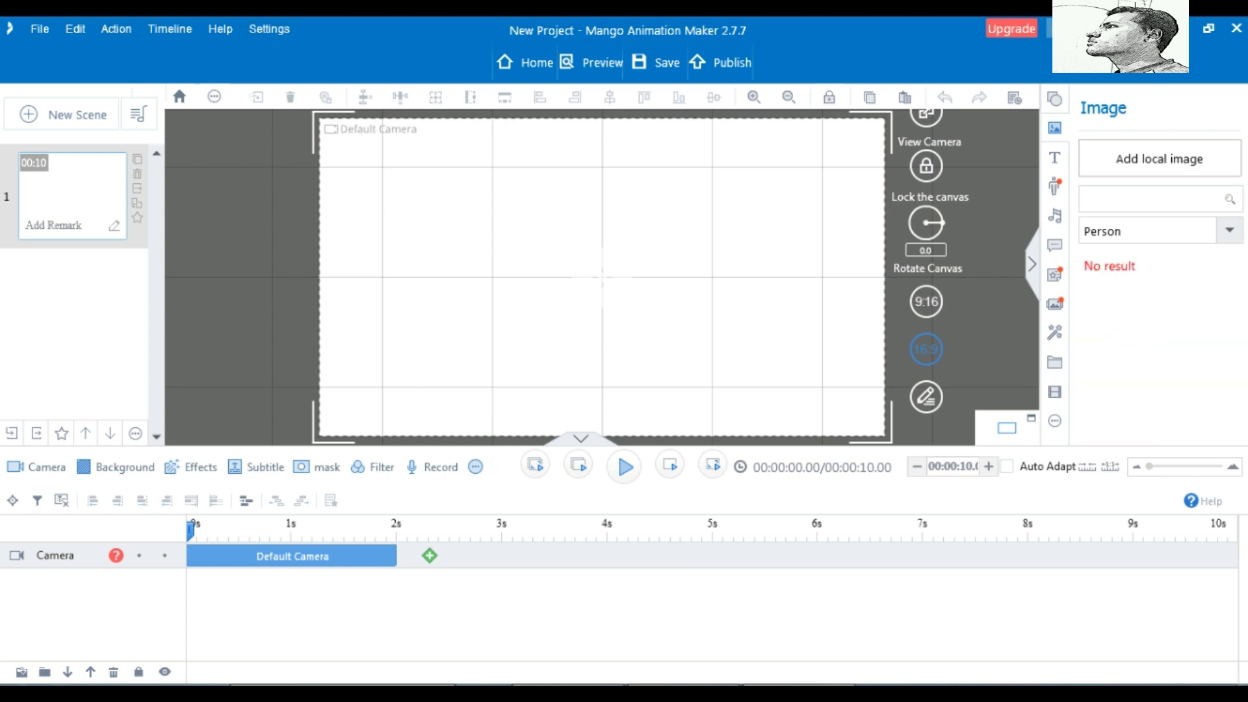
# Close the image category list and show the text options with Example Text styles
pyautogui.click(1227, 235)
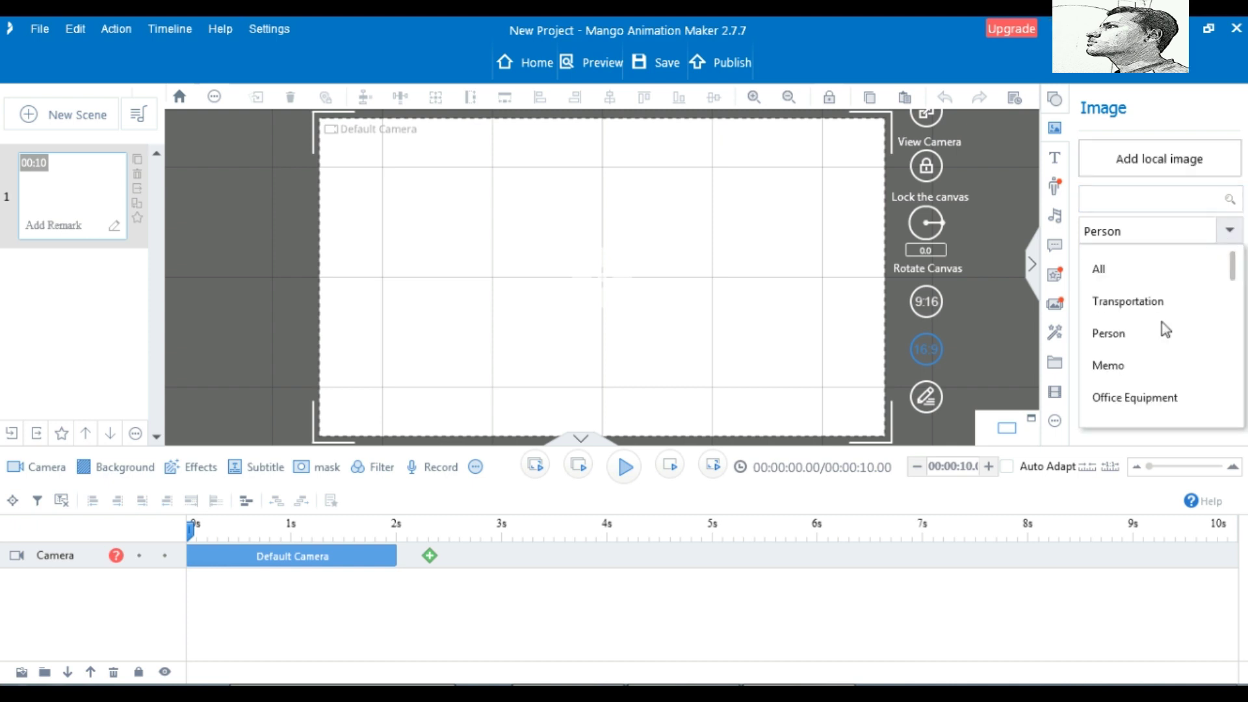
pyautogui.scroll(-1, 1135, 383)
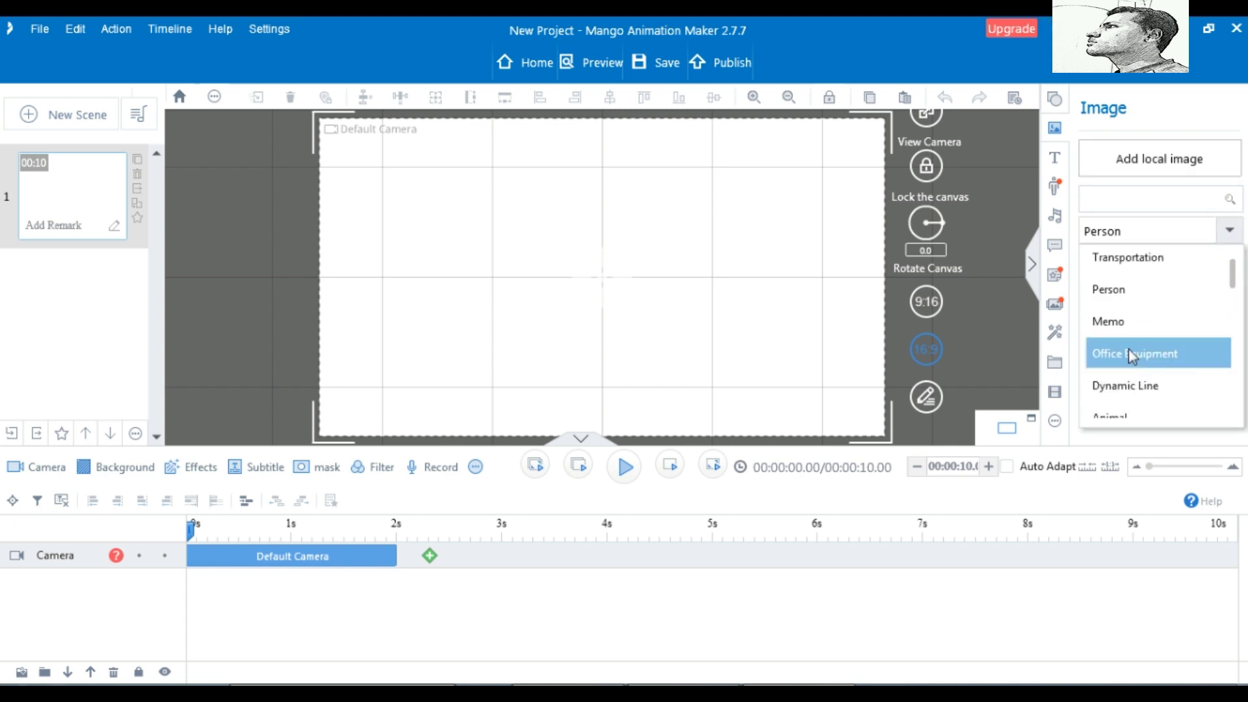
pyautogui.scroll(1, 1134, 354)
pyautogui.click(1055, 163)
pyautogui.click(1056, 162)
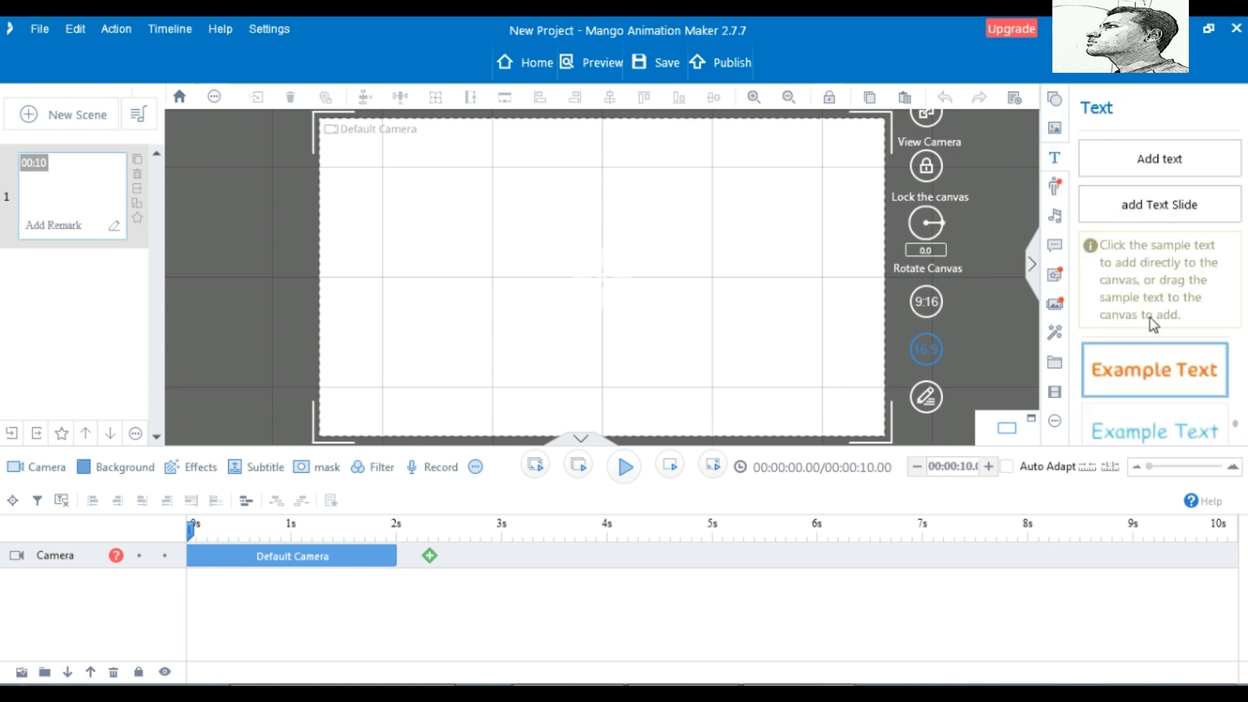
# Place a 'hello' text box near the canvas centre and colour it light blue
pyautogui.click(1160, 159)
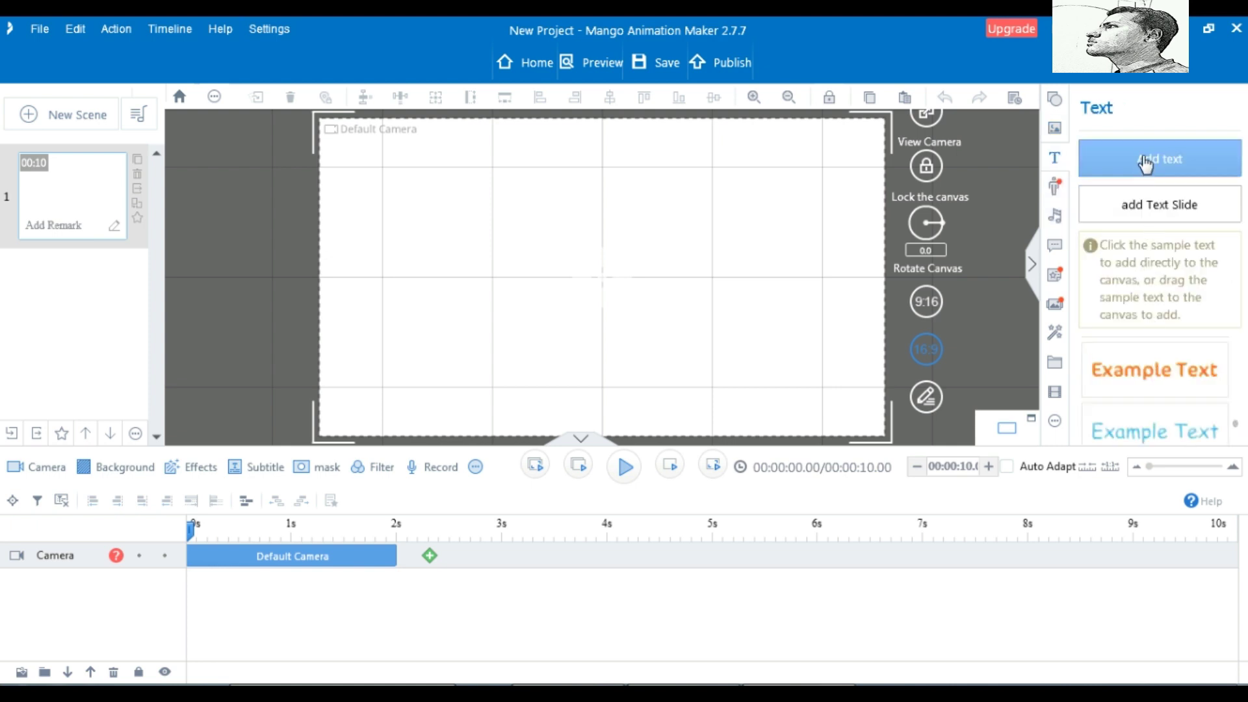
pyautogui.click(520, 247)
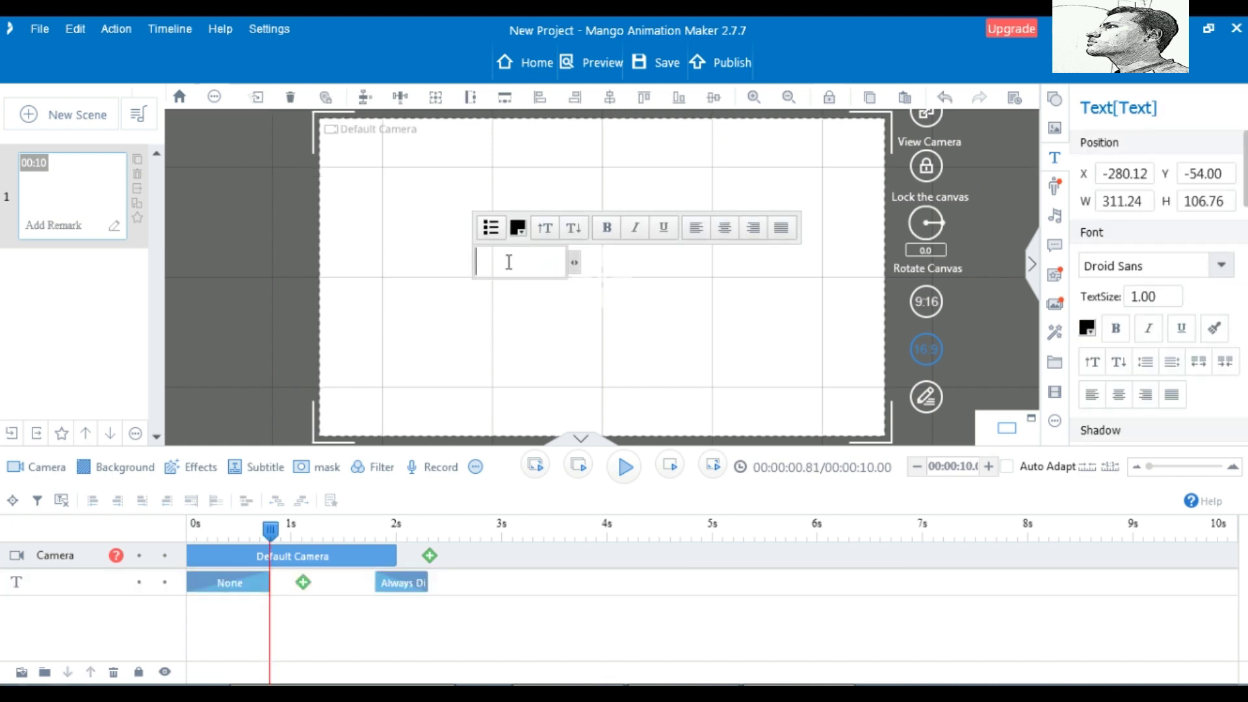
pyautogui.write('h')
pyautogui.click(517, 227)
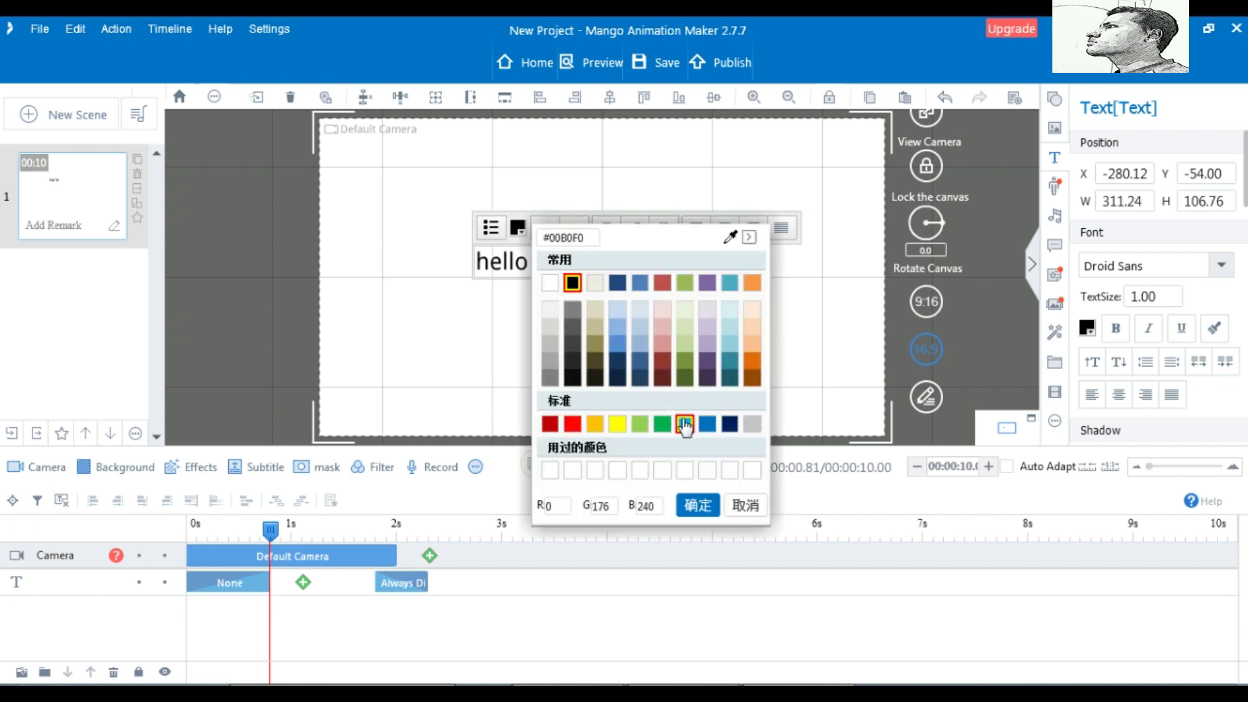
pyautogui.click(679, 426)
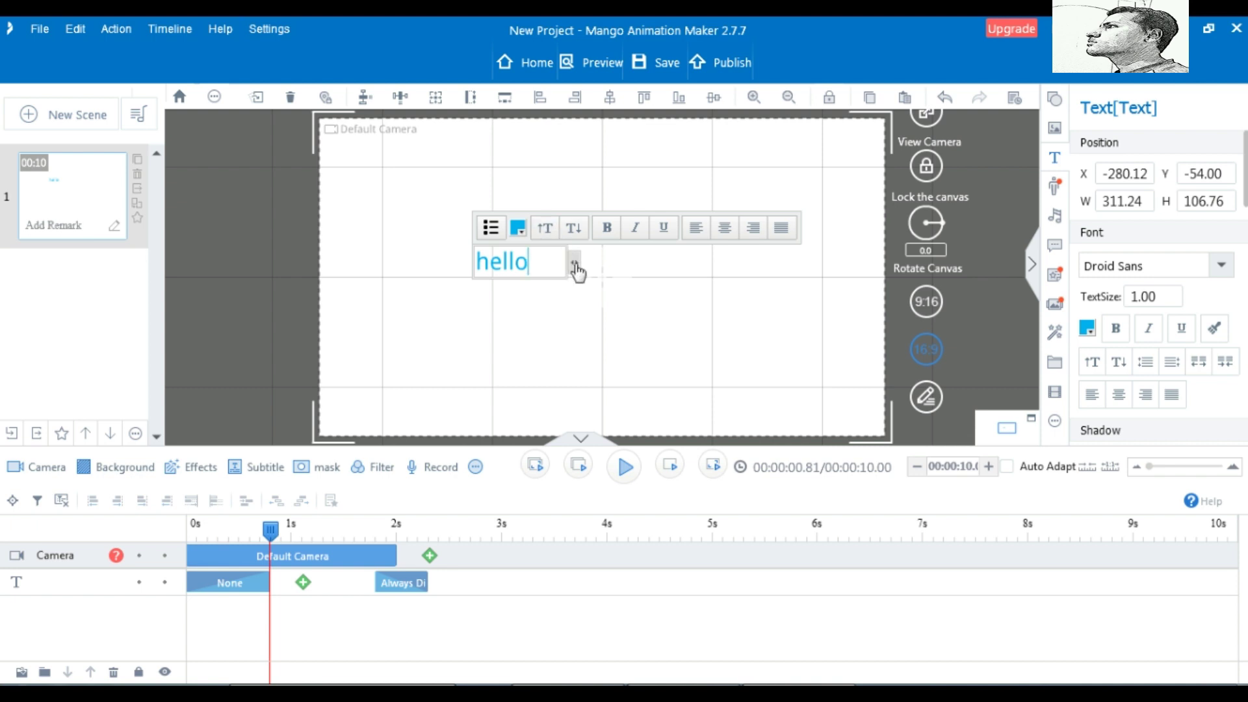
# Enlarge the hello text to size 2.65 and widen its box so it fits one line
pyautogui.moveTo(576, 269); pyautogui.dragTo(583, 270)
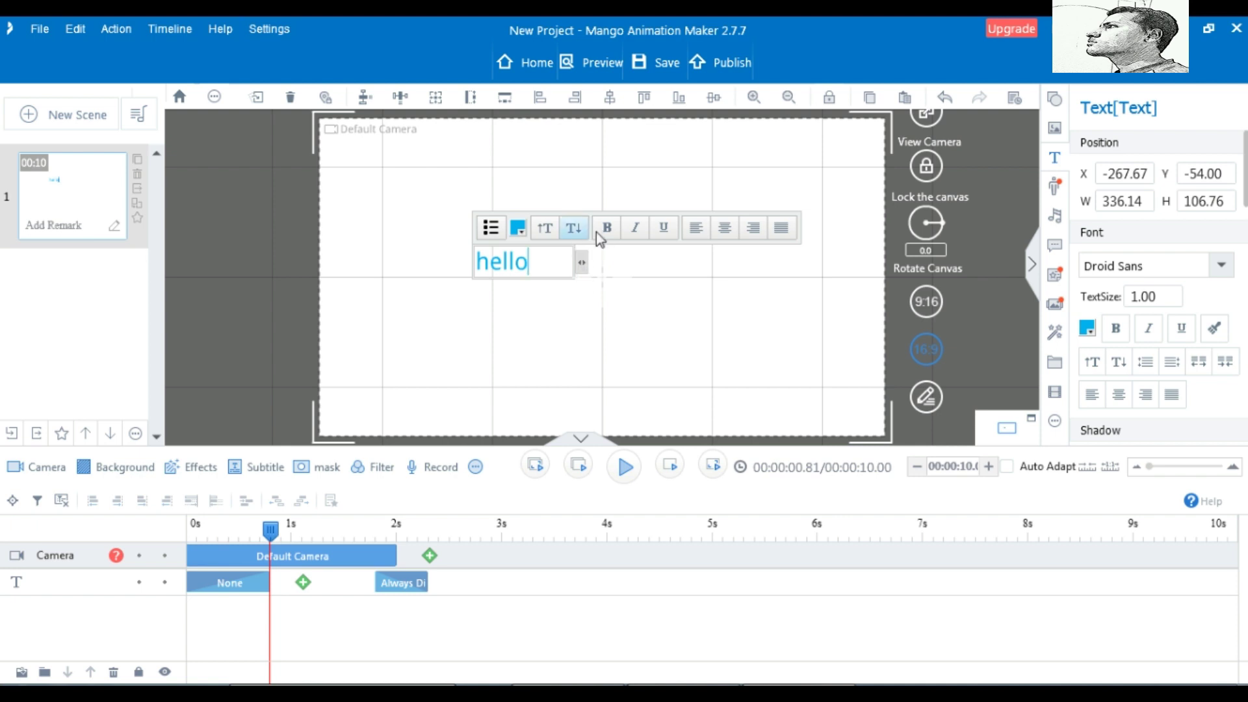
pyautogui.click(553, 231)
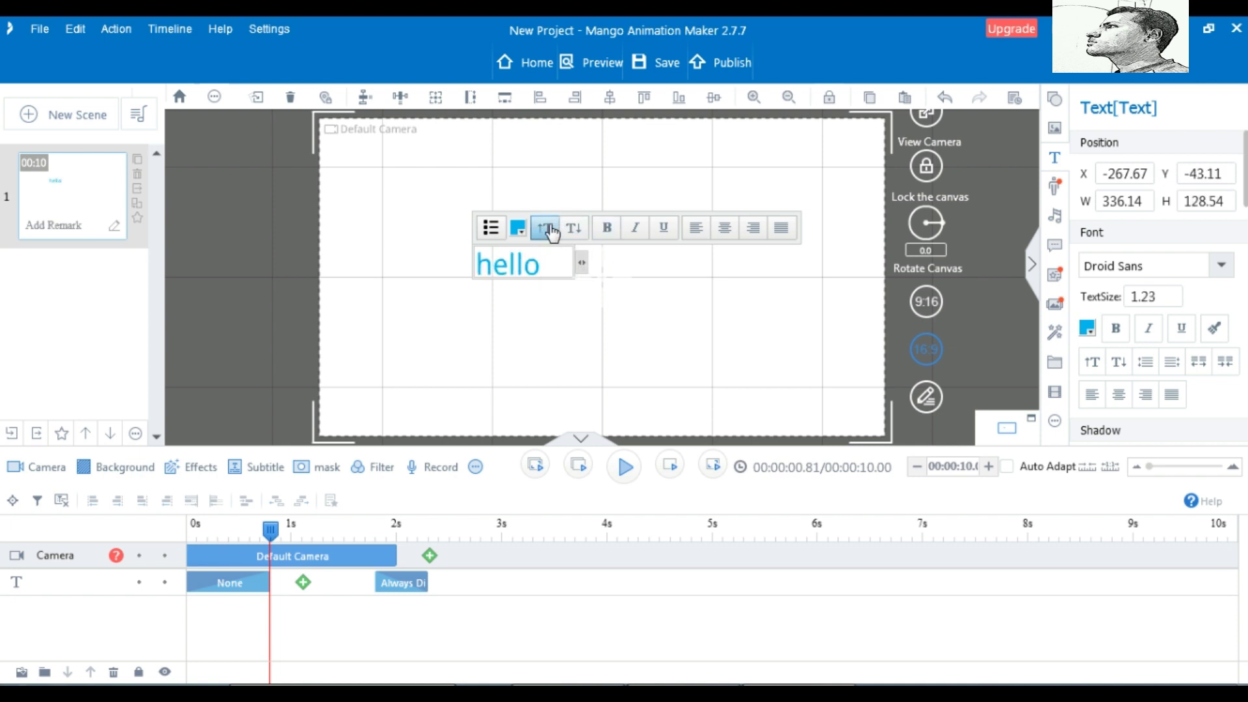
pyautogui.click(552, 231)
pyautogui.click(553, 232)
pyautogui.click(552, 232)
pyautogui.click(552, 231)
pyautogui.click(553, 231)
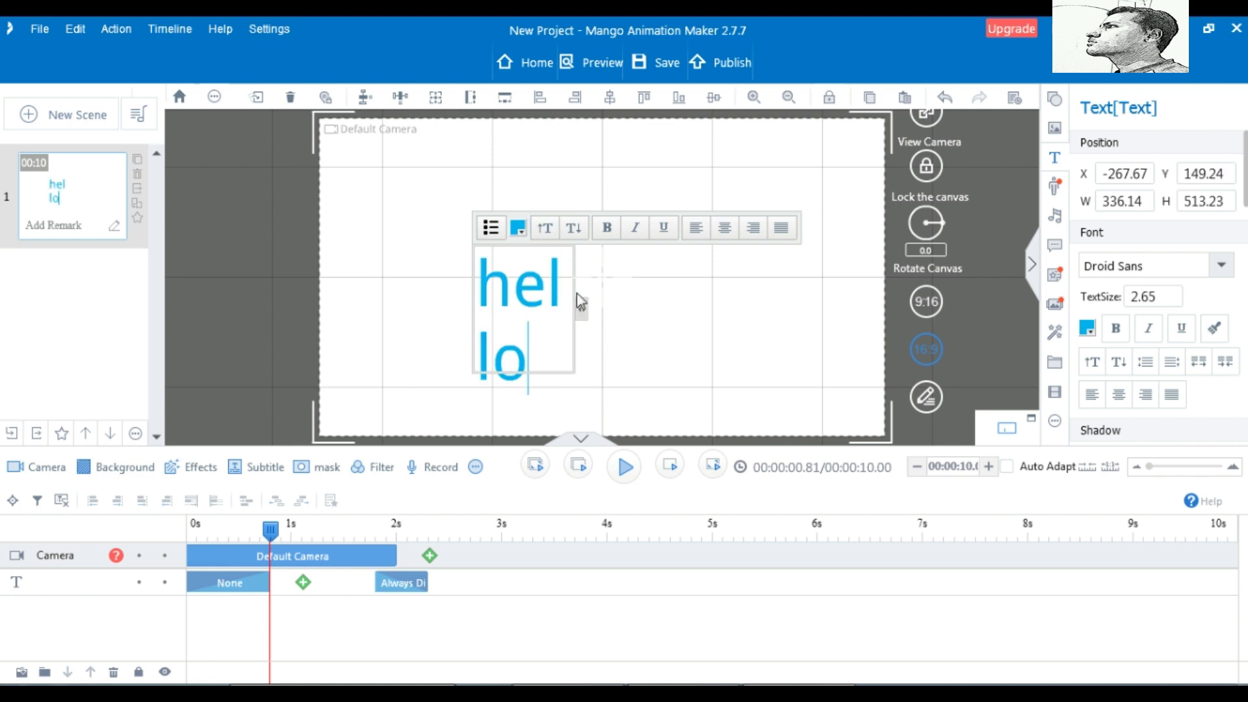
pyautogui.moveTo(587, 310); pyautogui.dragTo(664, 311)
pyautogui.click(463, 348)
pyautogui.click(517, 311)
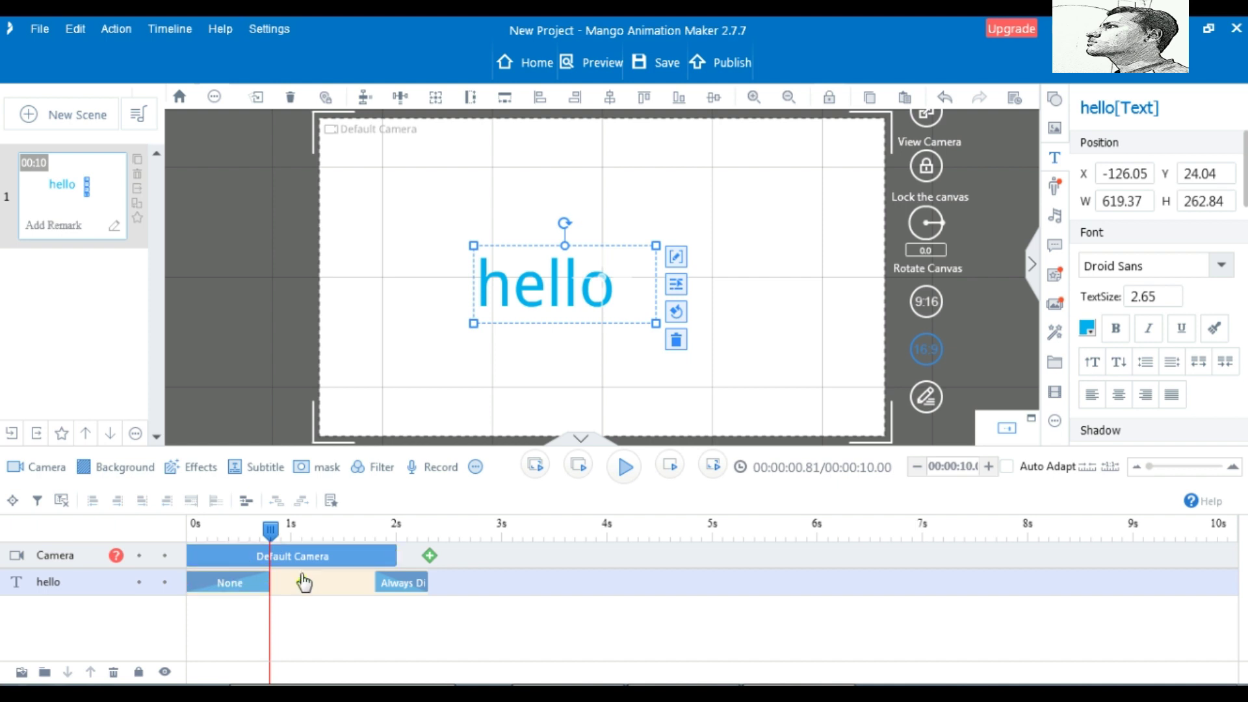
# Replace the hello text's None entrance with the Hand-drawn animation from the Emphasis group
pyautogui.rightClick(251, 585)
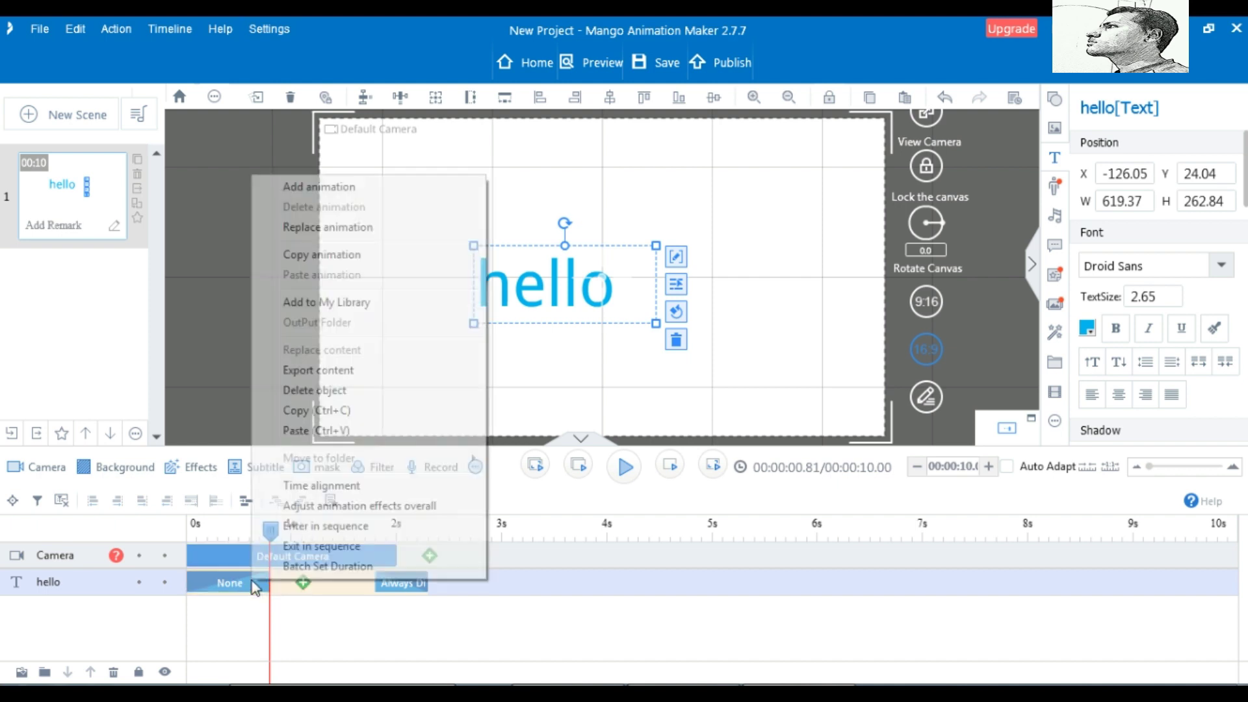
pyautogui.click(316, 228)
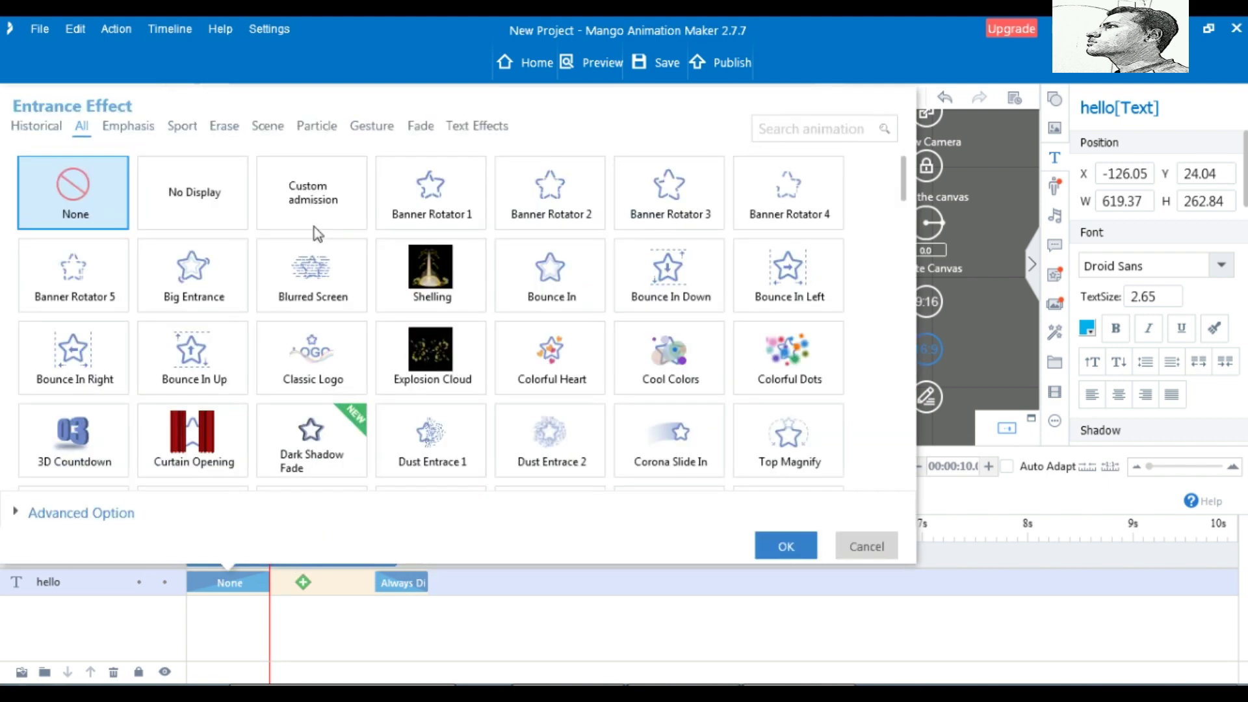
pyautogui.click(124, 125)
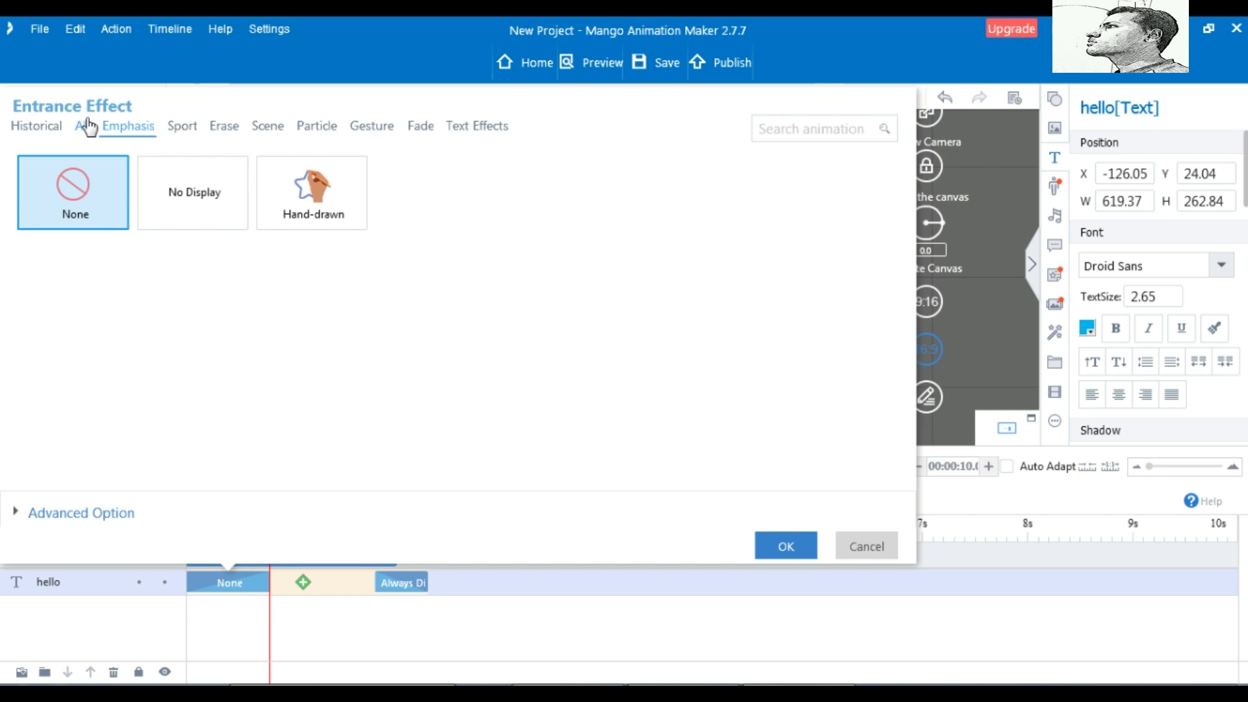
pyautogui.click(89, 124)
pyautogui.click(146, 129)
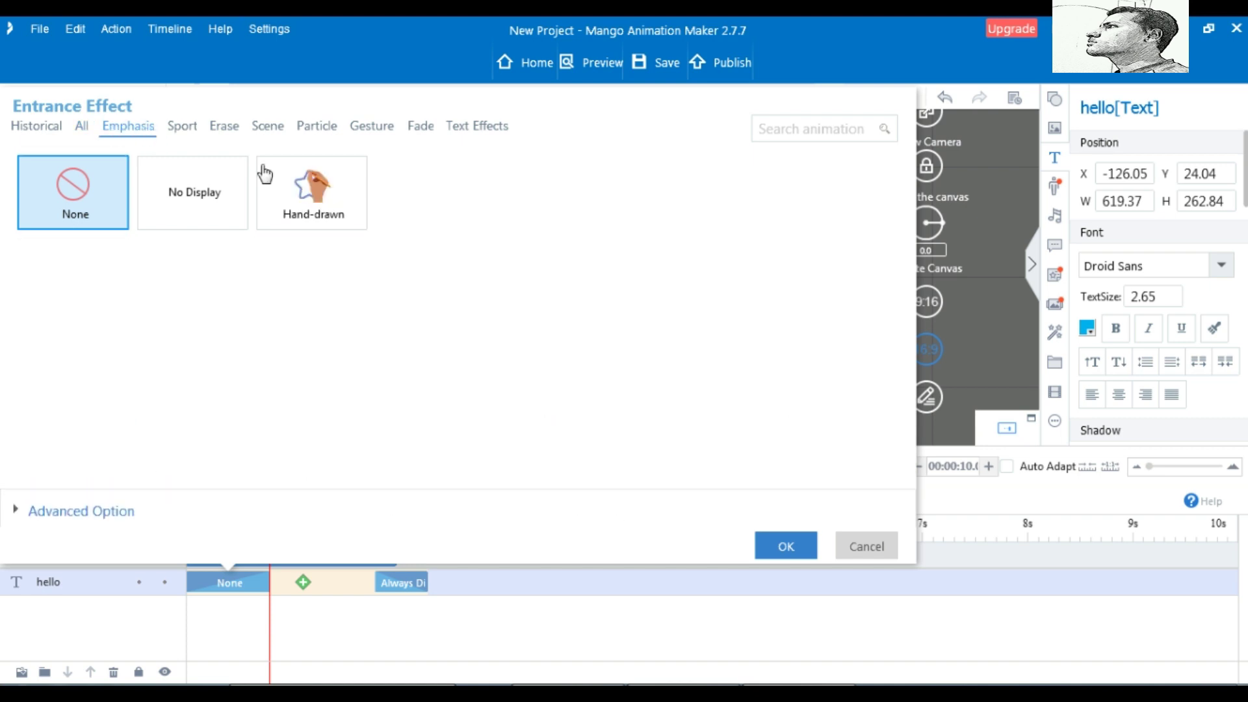
pyautogui.click(317, 202)
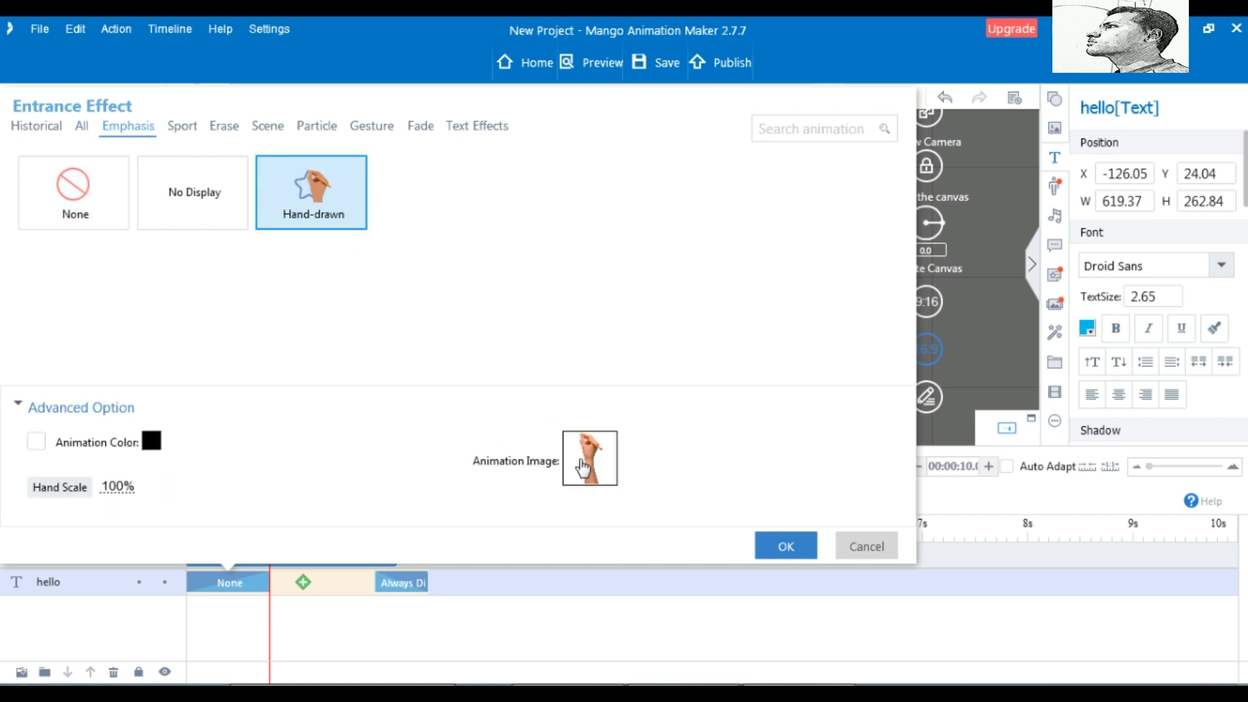
# Set the Hand-drawn animation image to the hand holding a green pen and apply it
pyautogui.click(591, 469)
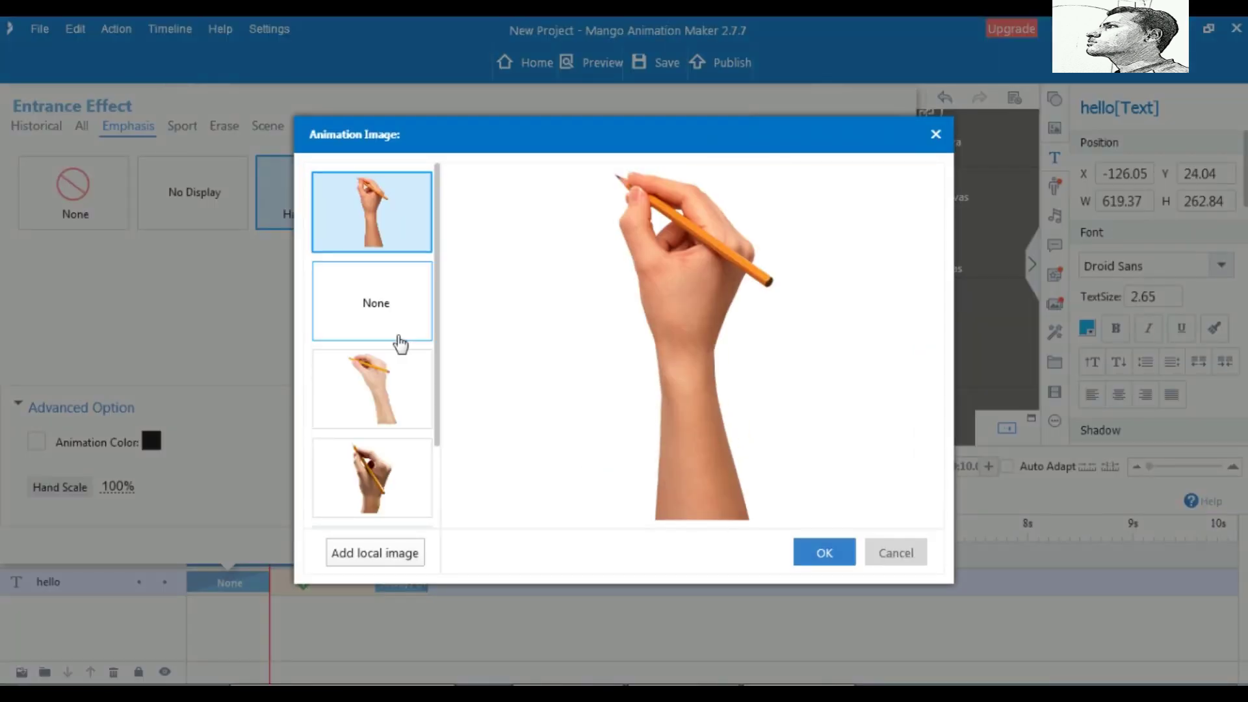
pyautogui.scroll(-3, 404, 351)
pyautogui.scroll(-3, 404, 351)
pyautogui.scroll(-5, 403, 351)
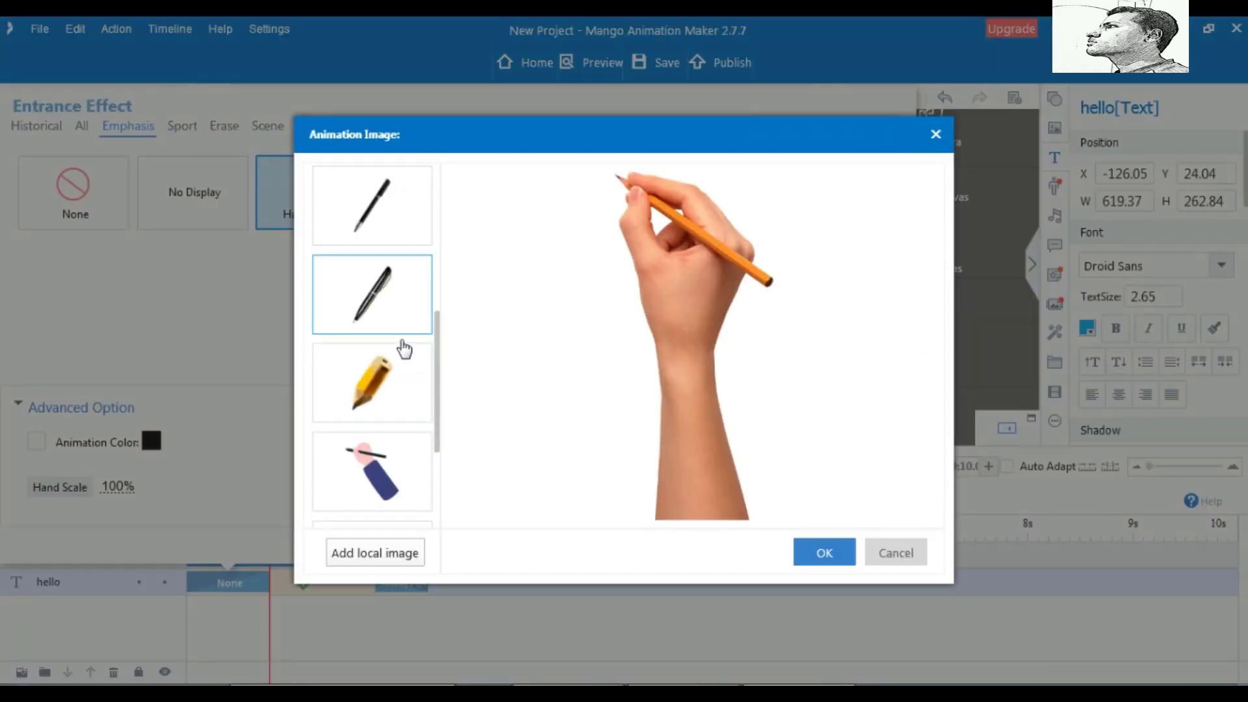
pyautogui.scroll(-3, 404, 349)
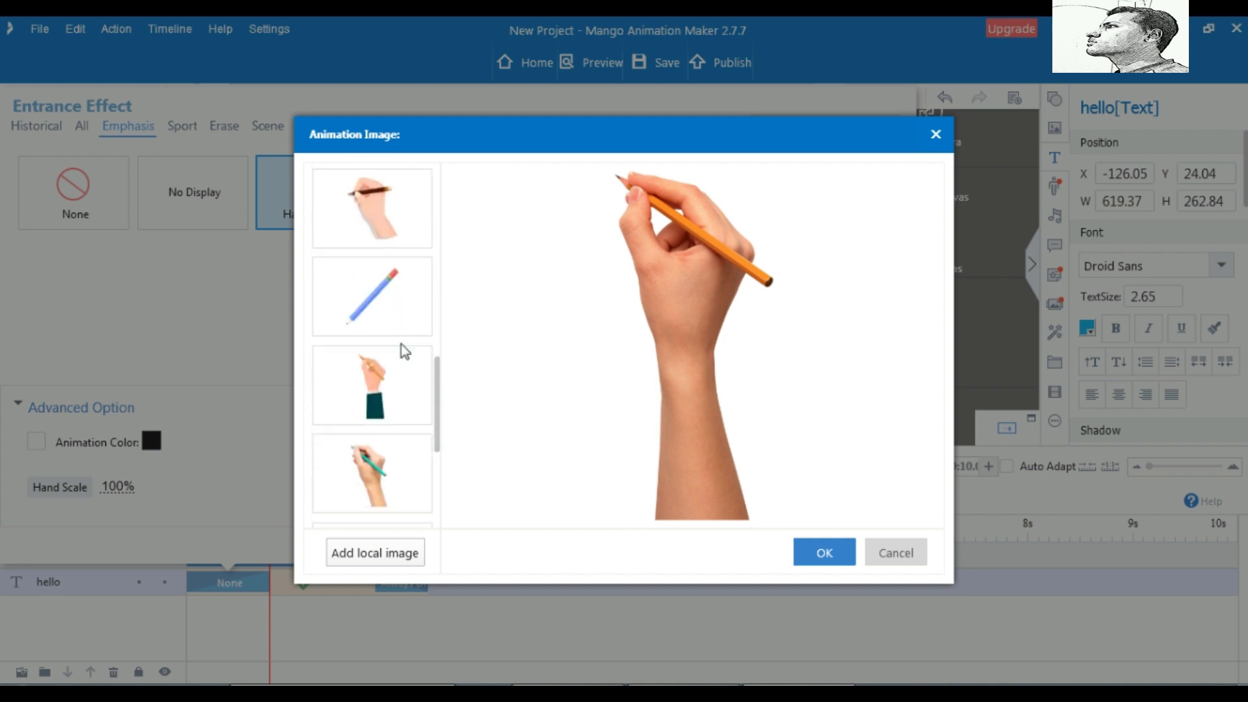
pyautogui.click(369, 408)
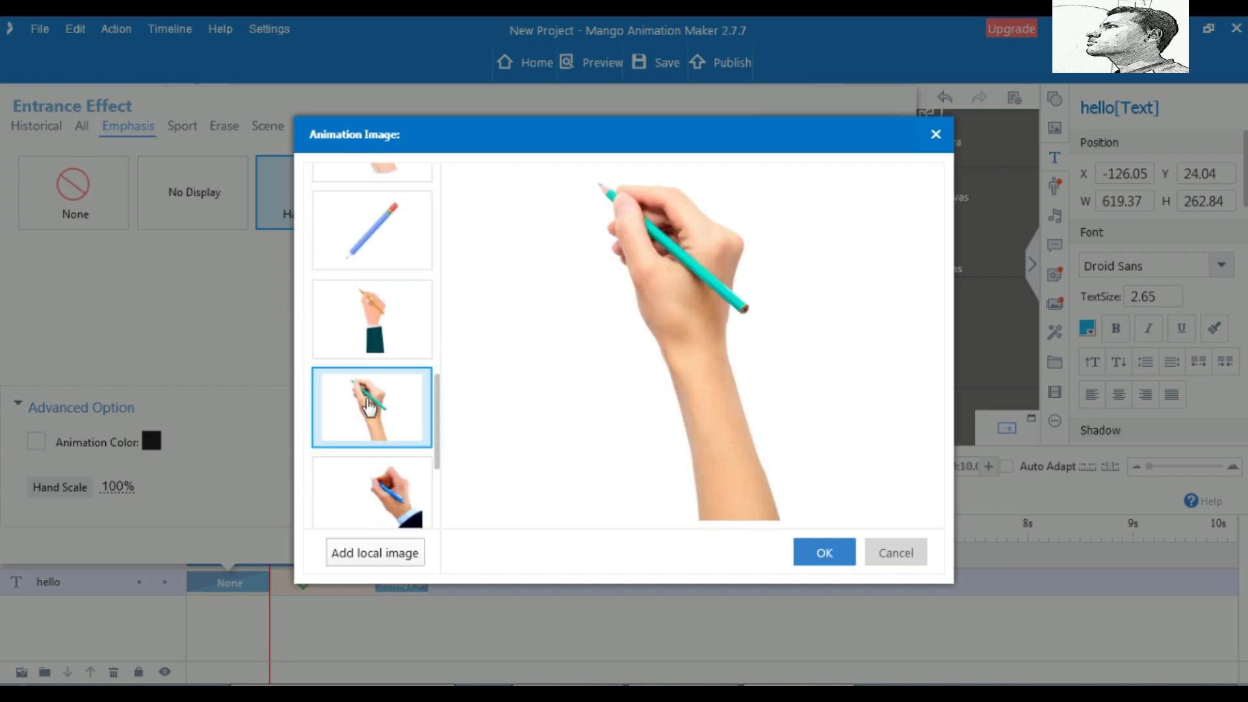
pyautogui.click(816, 554)
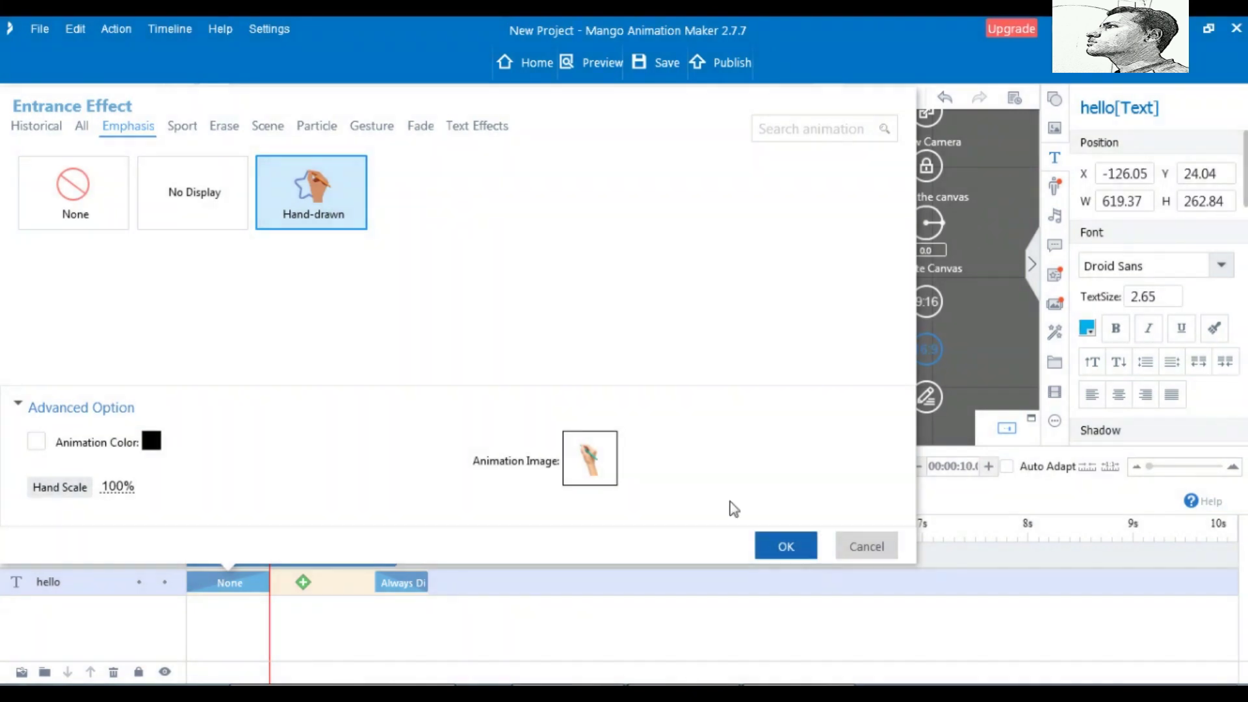
pyautogui.click(588, 459)
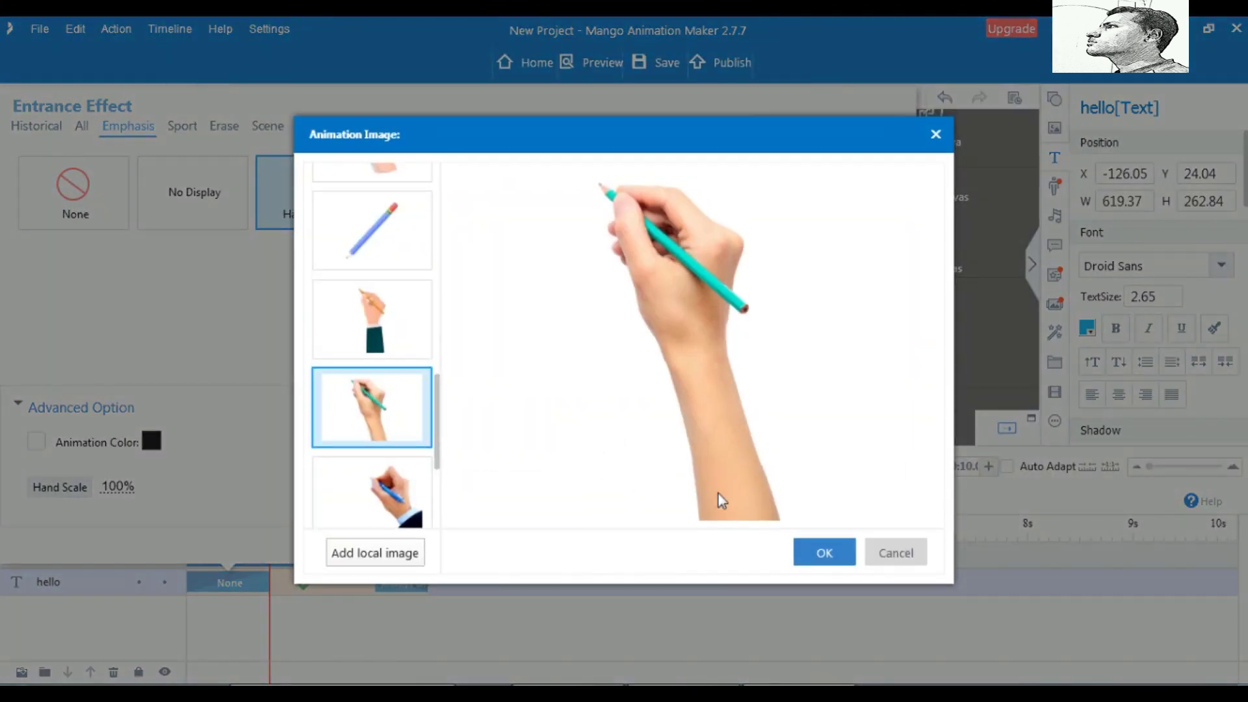
pyautogui.click(816, 552)
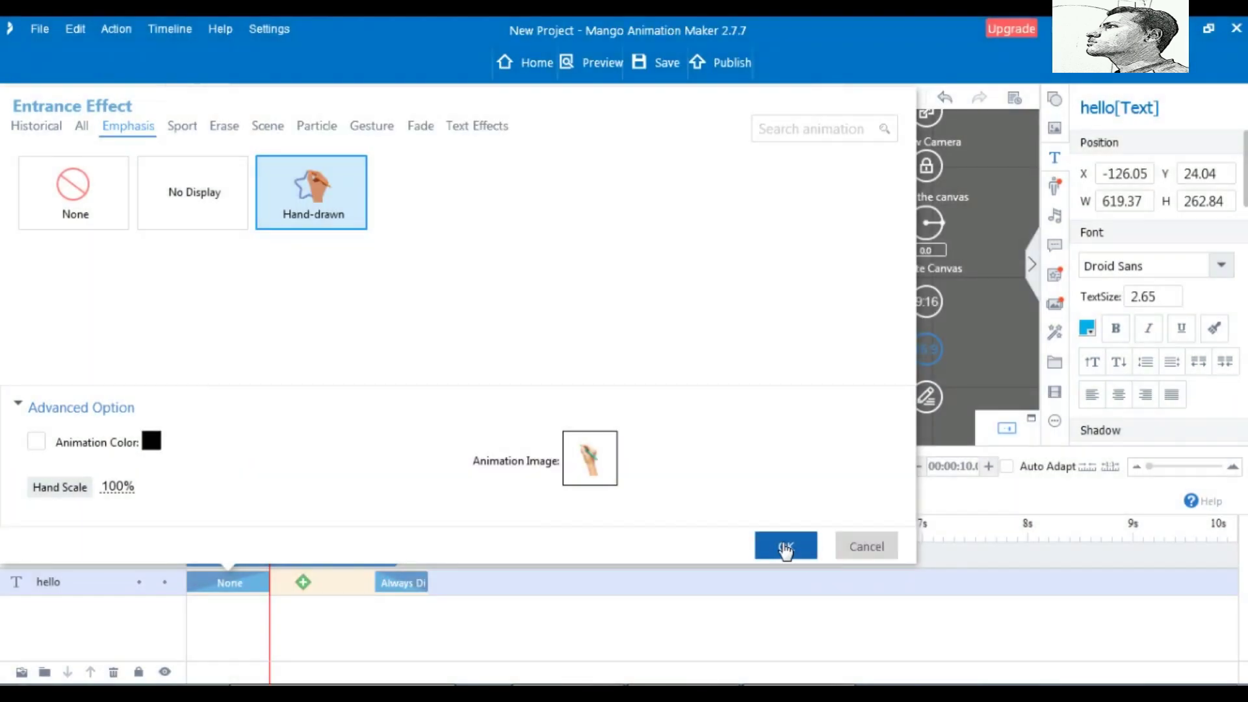
pyautogui.click(786, 548)
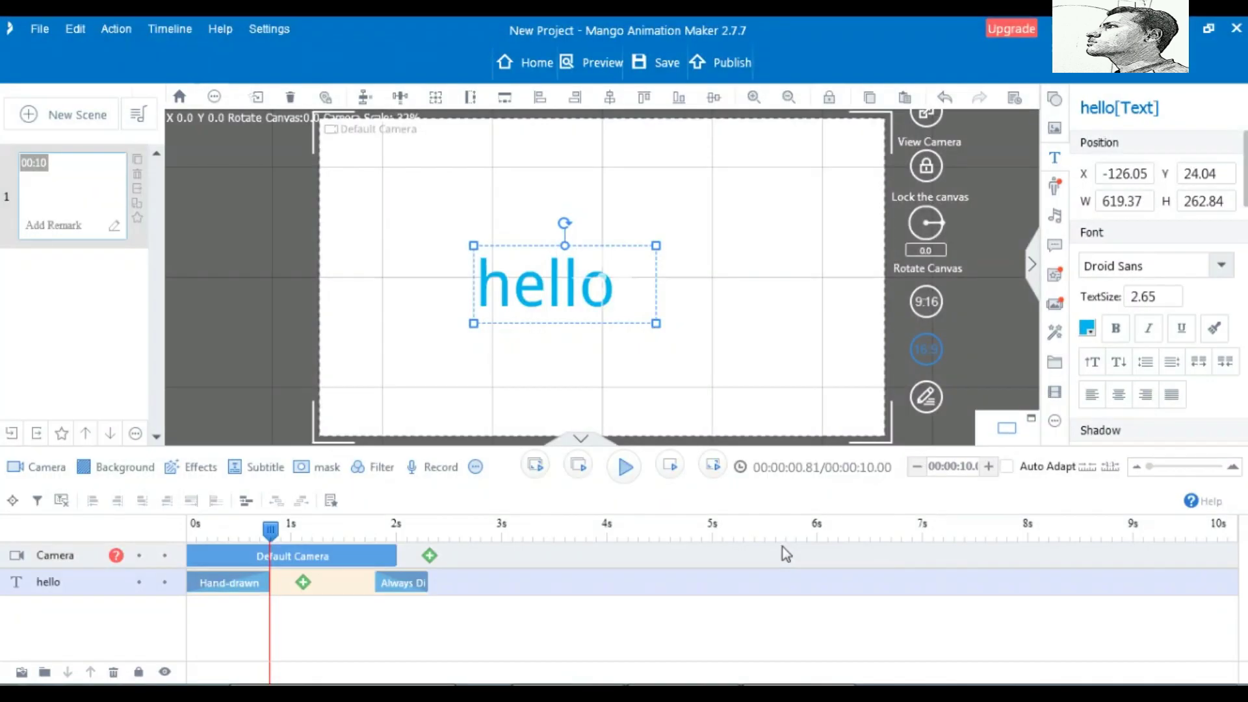
# Rewind to 0s, preview the hello drawing animation, then bring up the new-scene templates
pyautogui.click(624, 467)
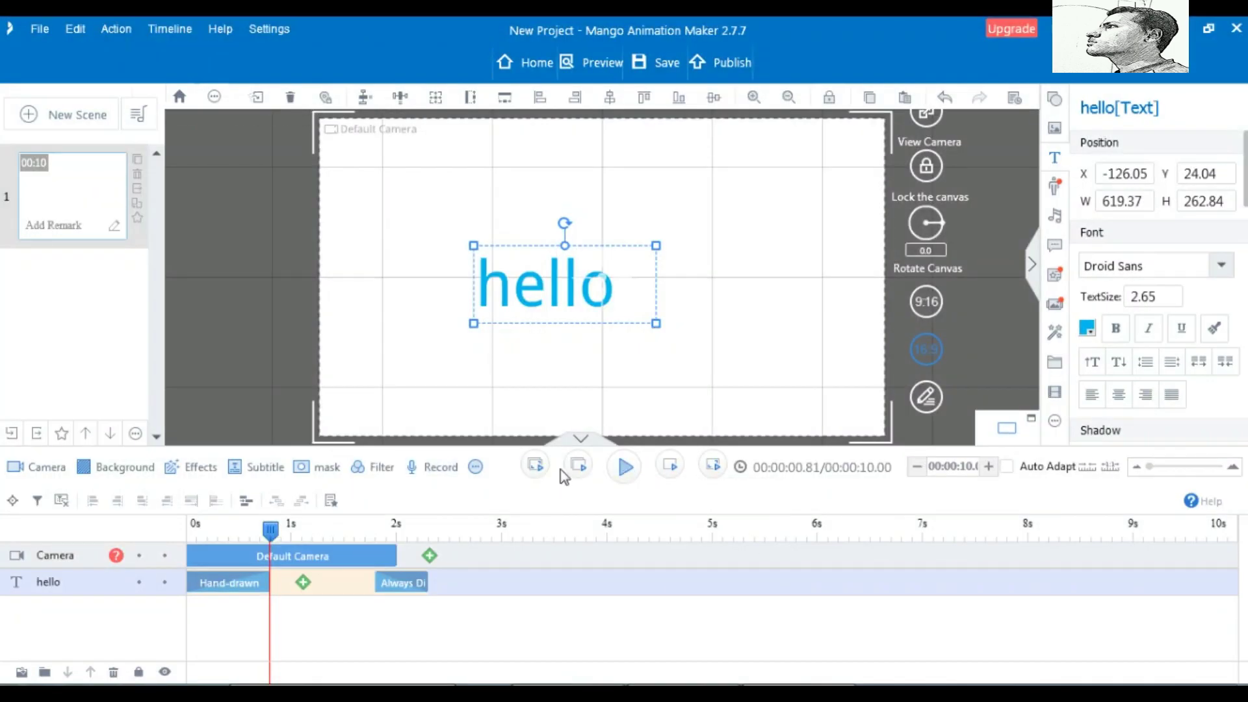
pyautogui.moveTo(272, 530); pyautogui.dragTo(175, 537)
pyautogui.click(626, 467)
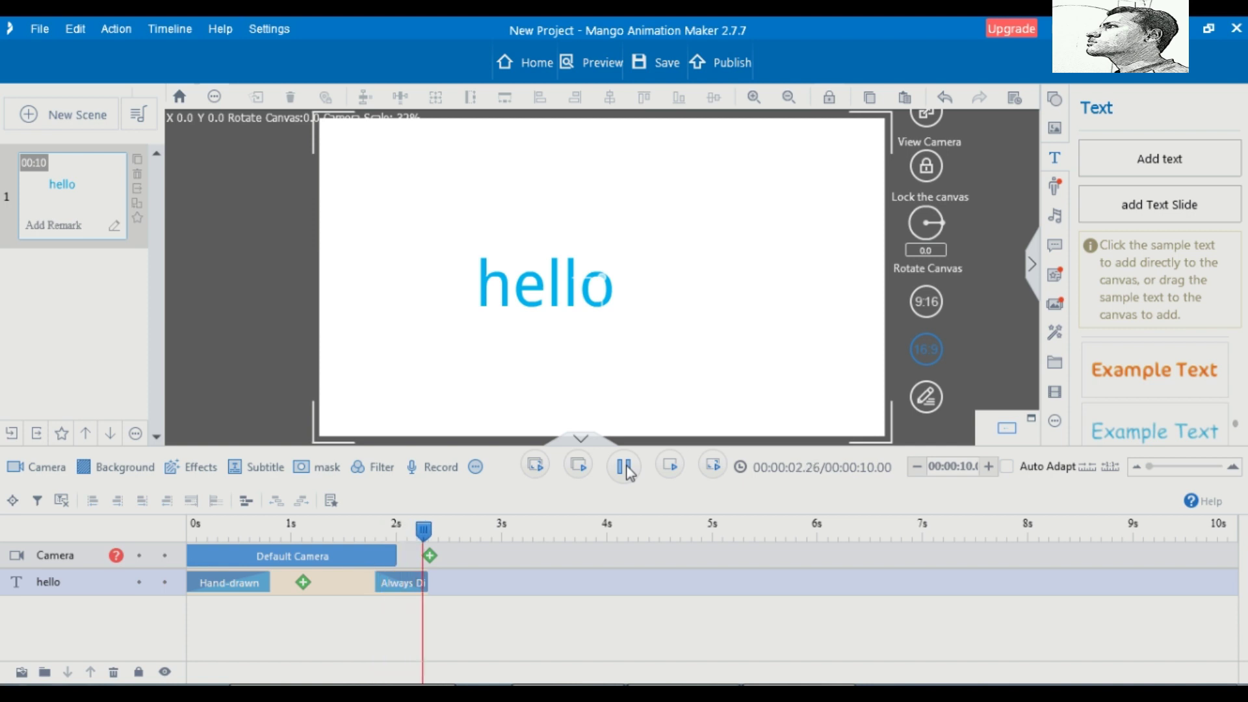
pyautogui.click(625, 468)
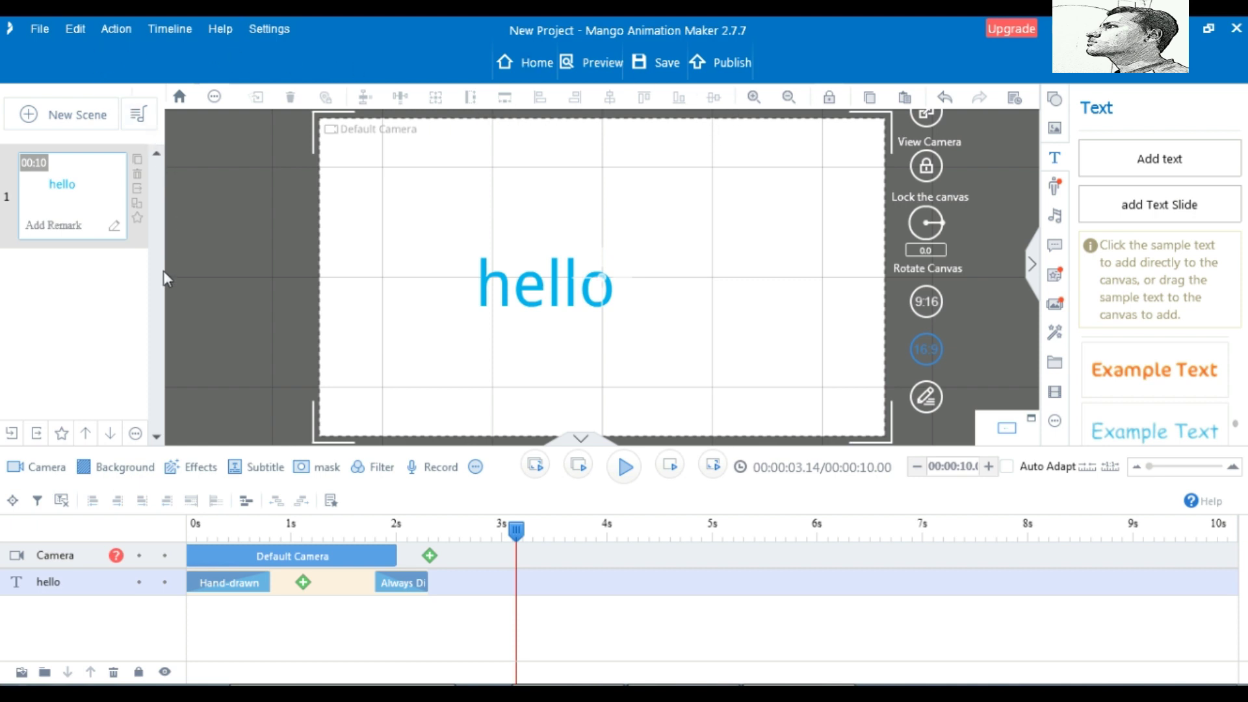
pyautogui.click(28, 116)
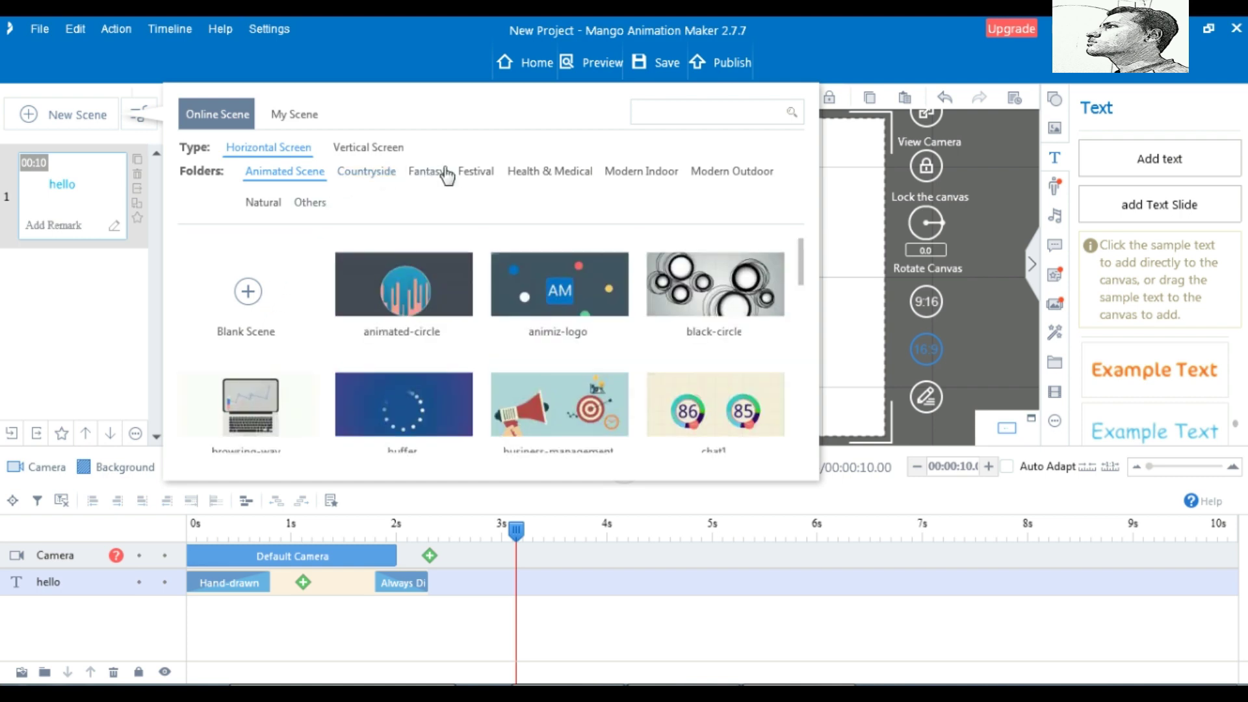
# Add a Blank Scene as scene 2, then return to scene 1 and preview it
pyautogui.click(246, 298)
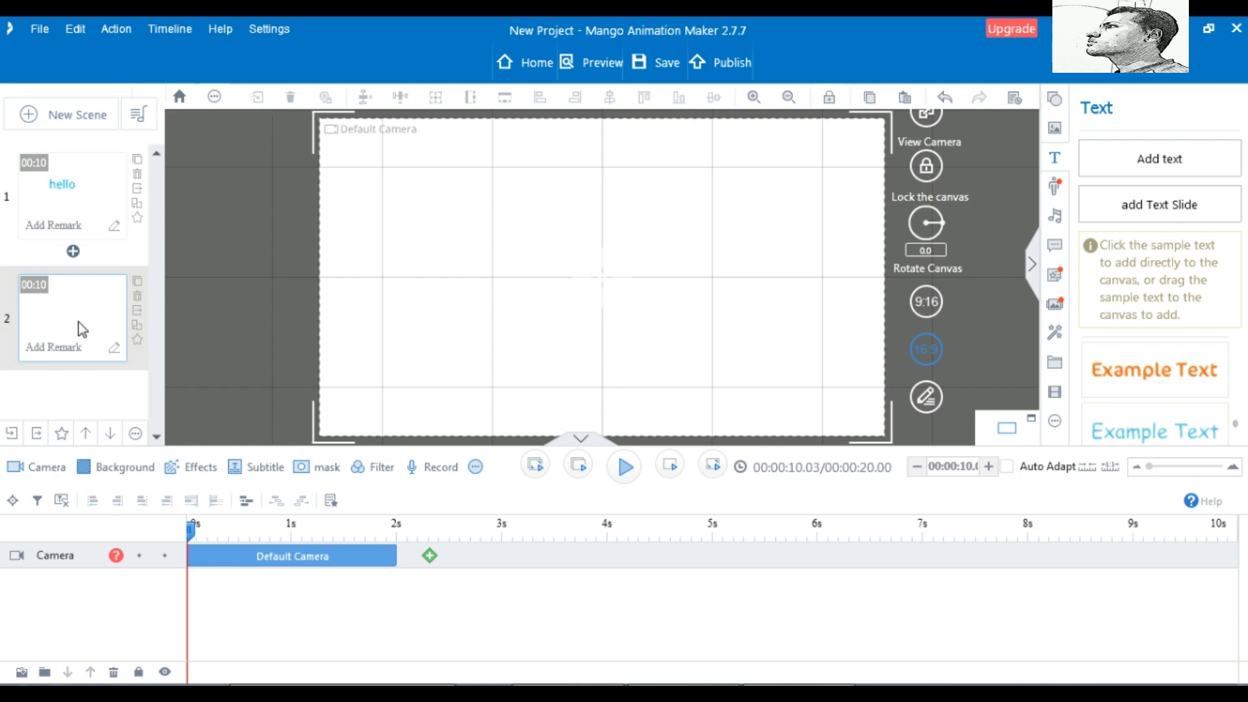
pyautogui.click(61, 208)
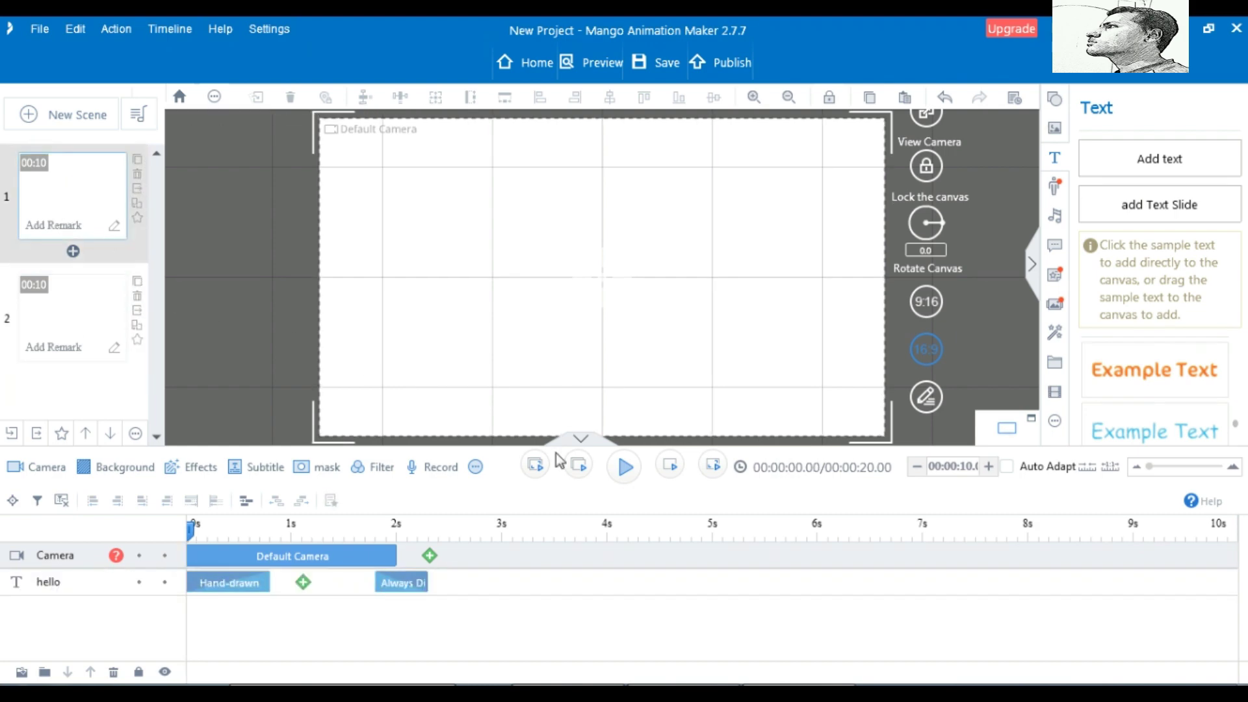
pyautogui.click(621, 468)
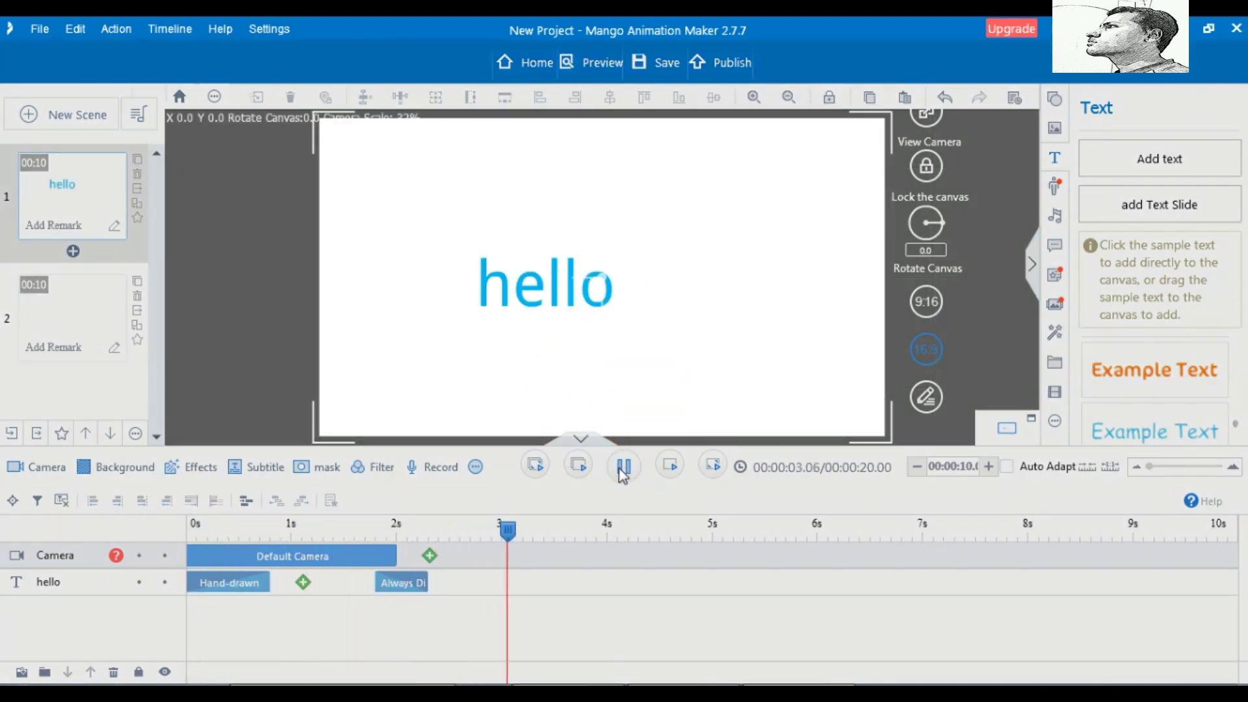
pyautogui.click(630, 473)
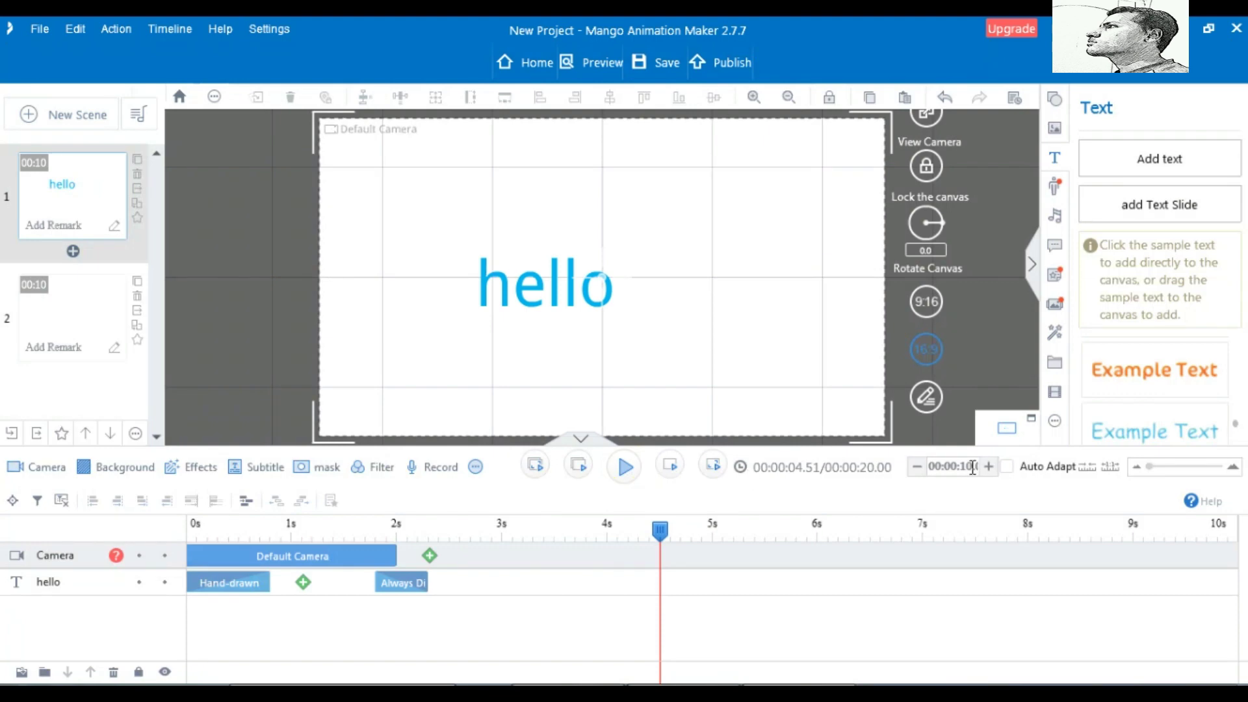
# Adjust scene 1's duration to 00:14 using the −/+ buttons
pyautogui.click(919, 468)
pyautogui.click(919, 468)
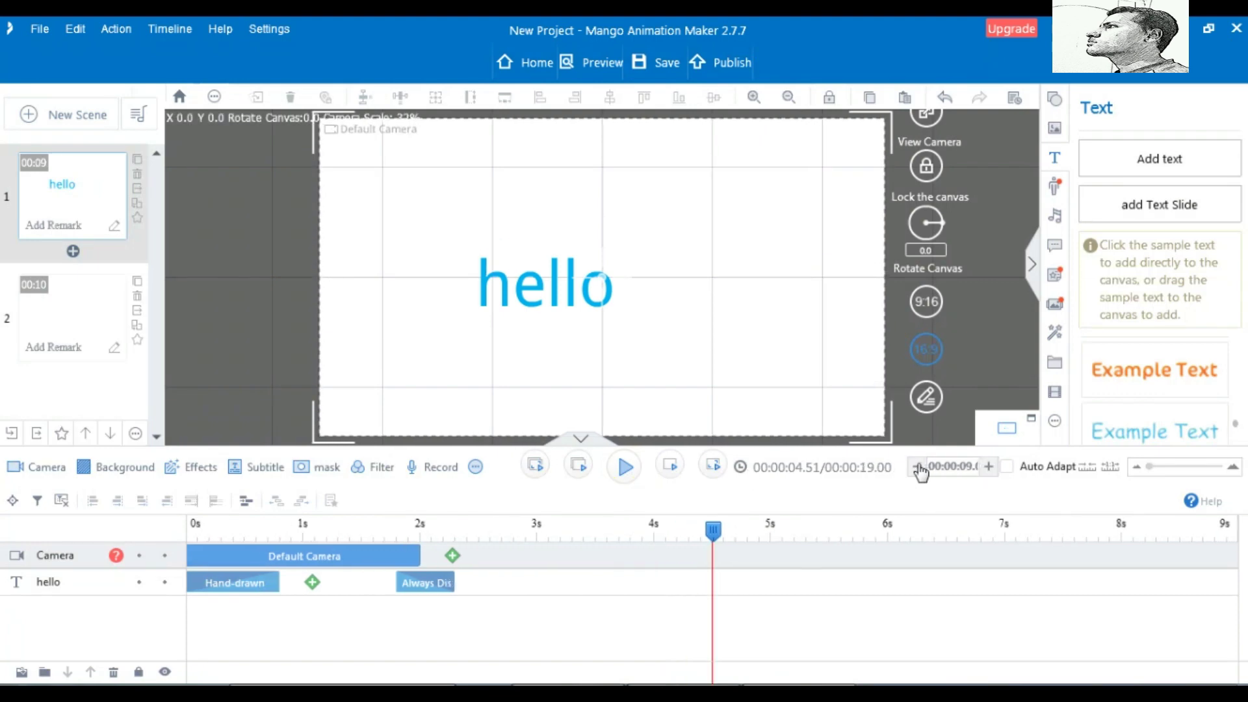
pyautogui.click(918, 468)
pyautogui.click(988, 468)
pyautogui.click(989, 468)
pyautogui.click(988, 468)
pyautogui.click(989, 468)
pyautogui.click(989, 468)
pyautogui.click(989, 468)
pyautogui.click(988, 468)
pyautogui.click(989, 468)
pyautogui.click(989, 468)
pyautogui.click(989, 468)
pyautogui.click(988, 468)
pyautogui.click(988, 468)
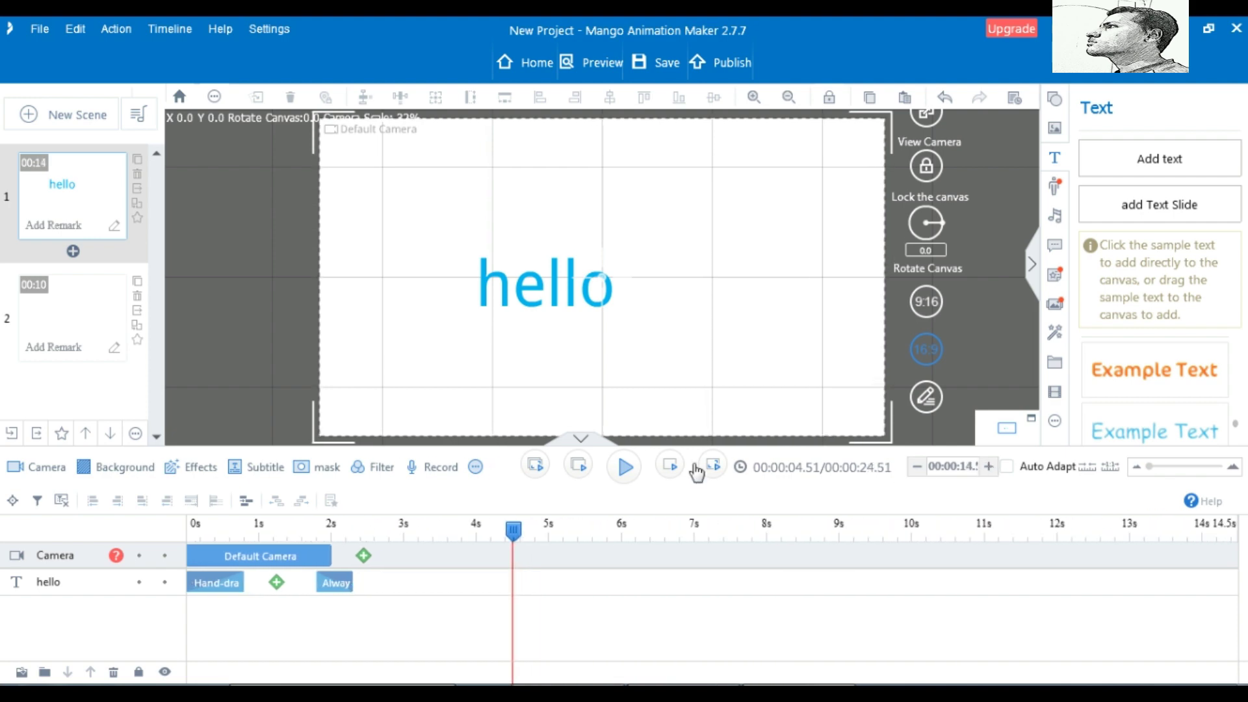
# Lengthen blank scene 2 to 13 seconds, making the total 28 seconds
pyautogui.click(98, 325)
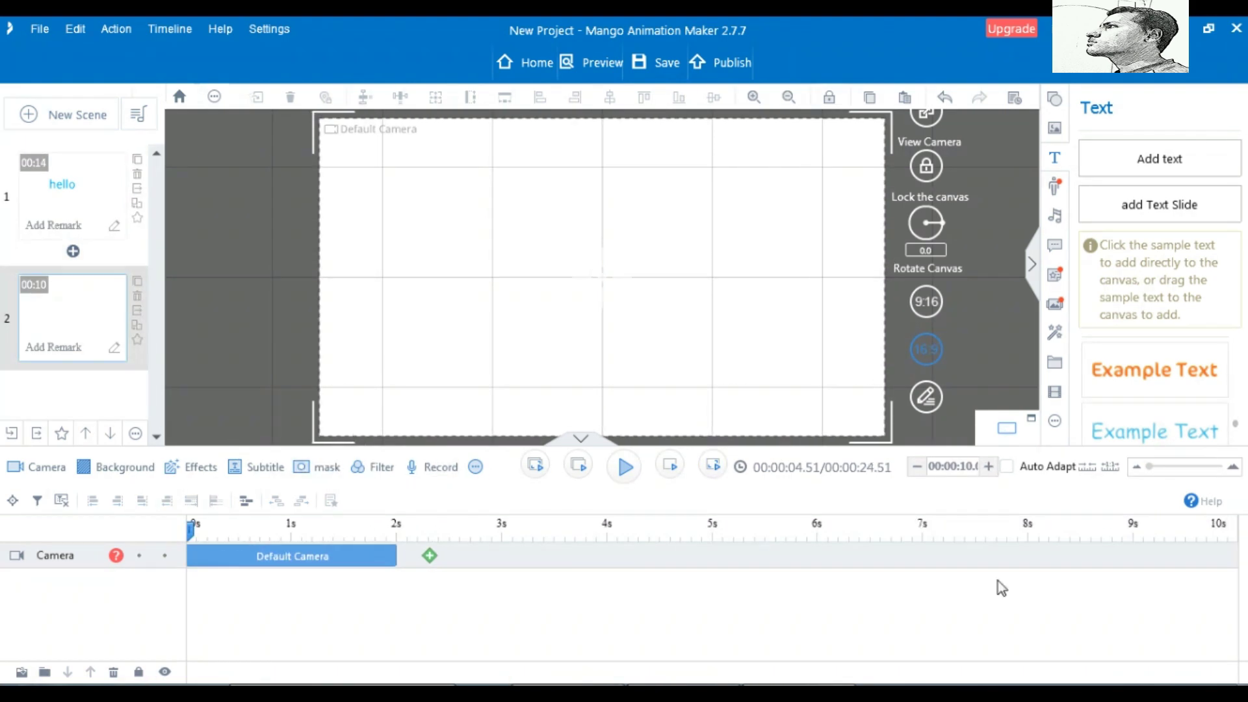
pyautogui.click(989, 467)
pyautogui.click(988, 466)
pyautogui.click(989, 467)
pyautogui.click(989, 466)
pyautogui.click(989, 467)
pyautogui.click(988, 467)
pyautogui.click(988, 466)
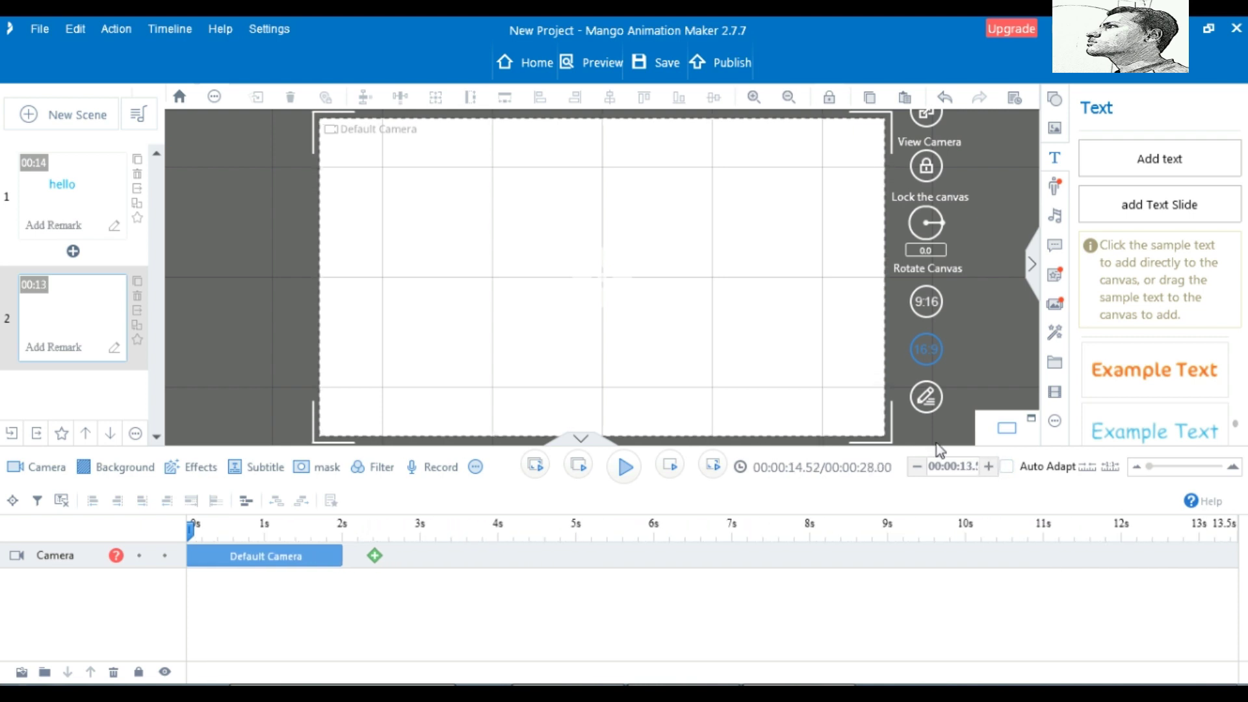